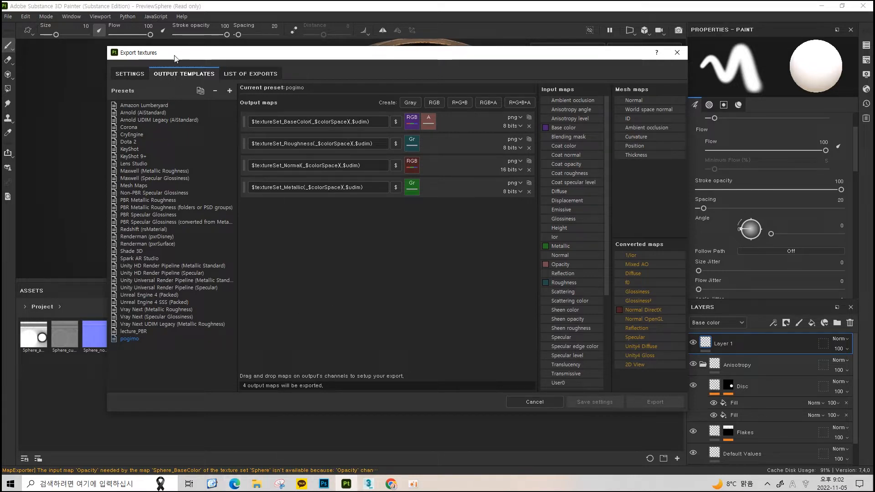
Export the Sphere texture set with the existing export settings and dismiss the recorder pop-up window
click(130, 73)
click(655, 401)
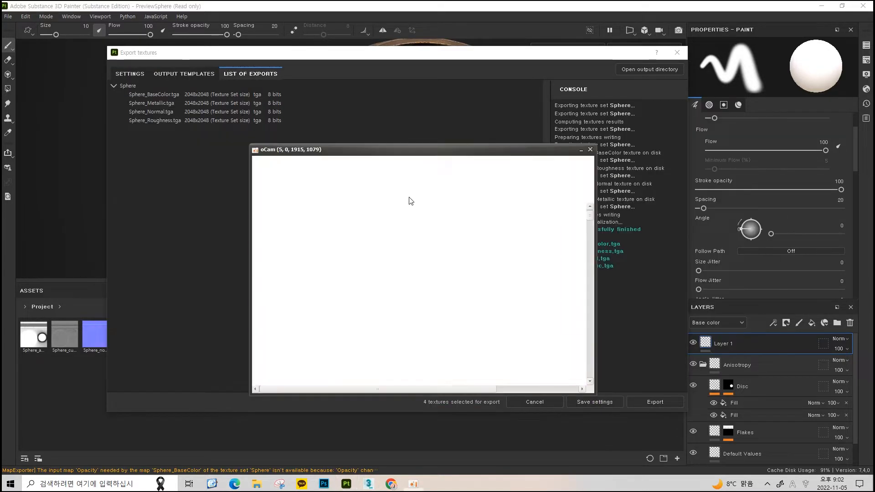
click(590, 149)
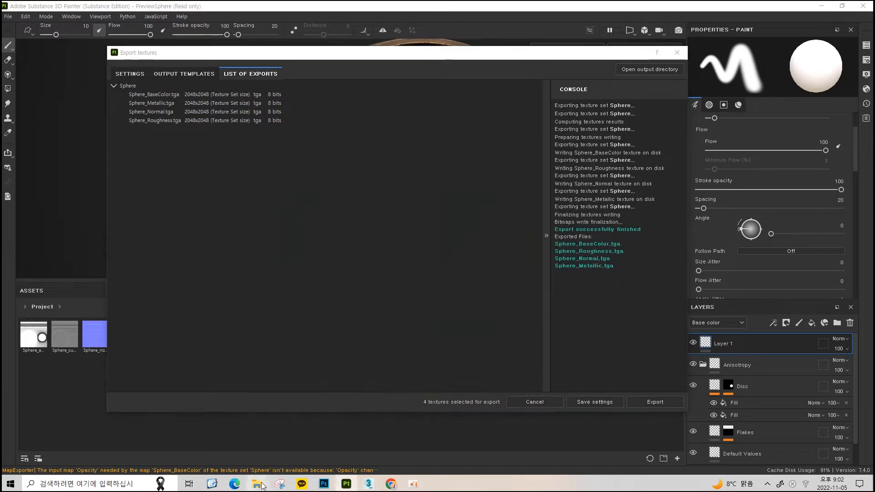
Switch to File Explorer and examine the exported BaseColor, Metallic, Normal and Roughness TARGA files in the test folder
mouse_move(262, 484)
click(287, 440)
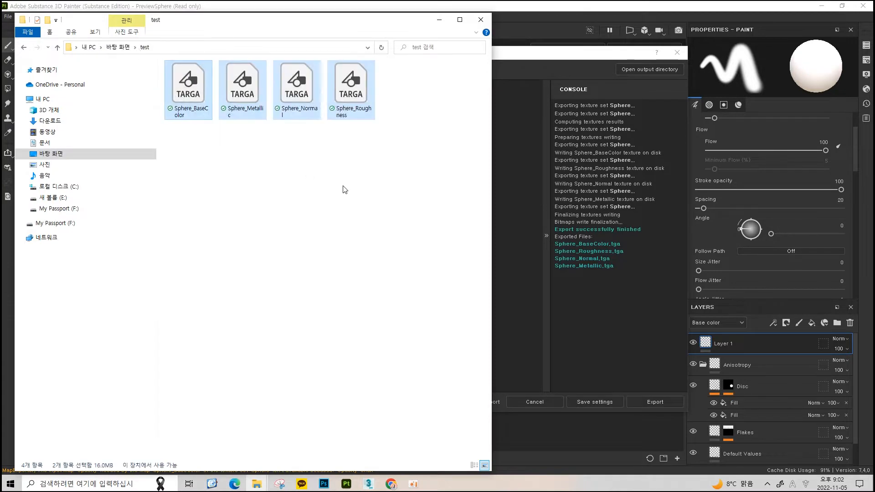
click(304, 162)
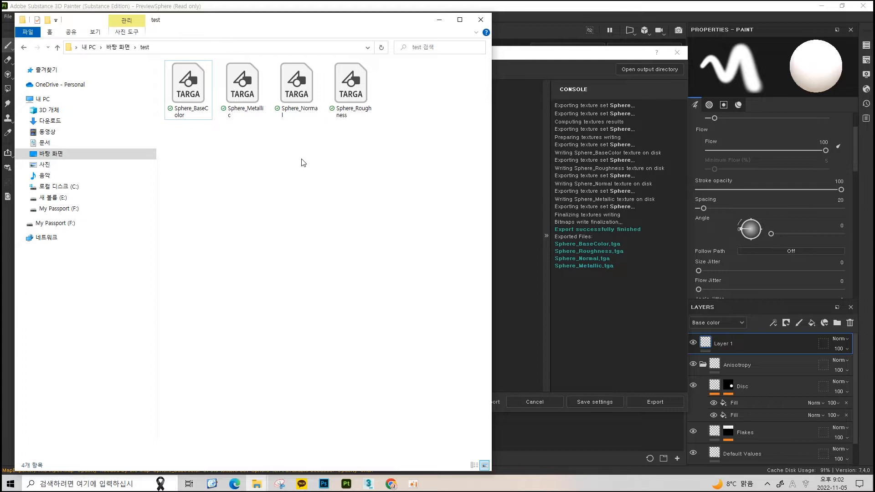
drag(347, 170, 223, 87)
drag(241, 147, 189, 100)
click(217, 130)
drag(417, 136, 262, 84)
click(263, 178)
drag(245, 152, 184, 96)
click(218, 130)
drag(209, 154, 251, 94)
click(261, 145)
drag(374, 131, 337, 83)
click(359, 154)
drag(398, 153, 104, 103)
click(359, 164)
drag(201, 148, 167, 98)
click(199, 143)
drag(236, 139, 247, 98)
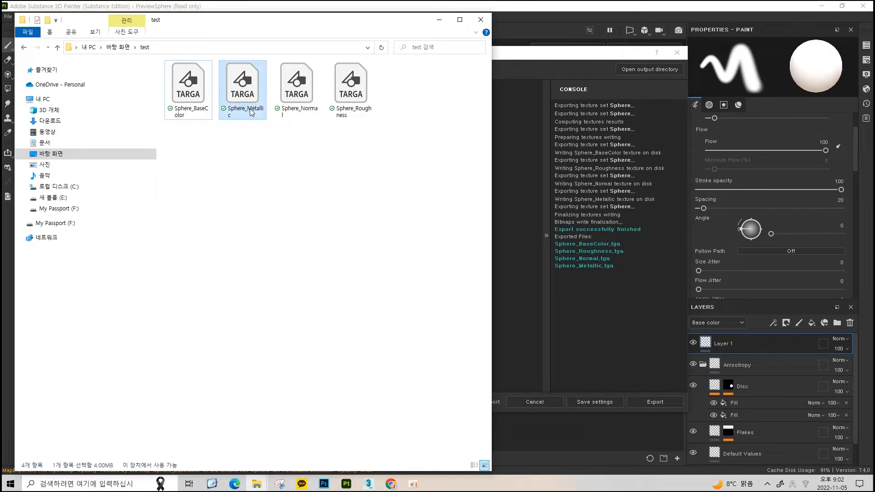
click(243, 151)
drag(366, 156, 201, 93)
drag(416, 170, 196, 89)
click(209, 151)
Switch to Photoshop and compare the RGB VS GrayScale notes in rgb_grayscale.psd with the base color and metallic textures
click(325, 485)
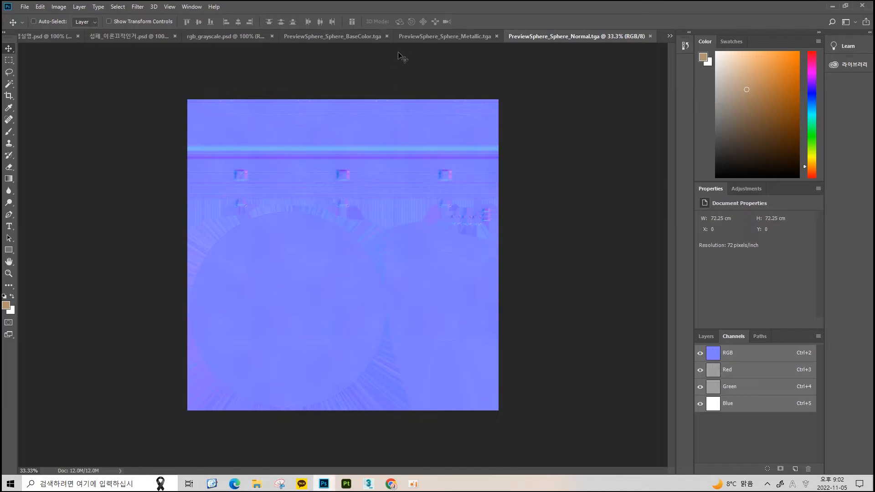
click(350, 35)
click(265, 36)
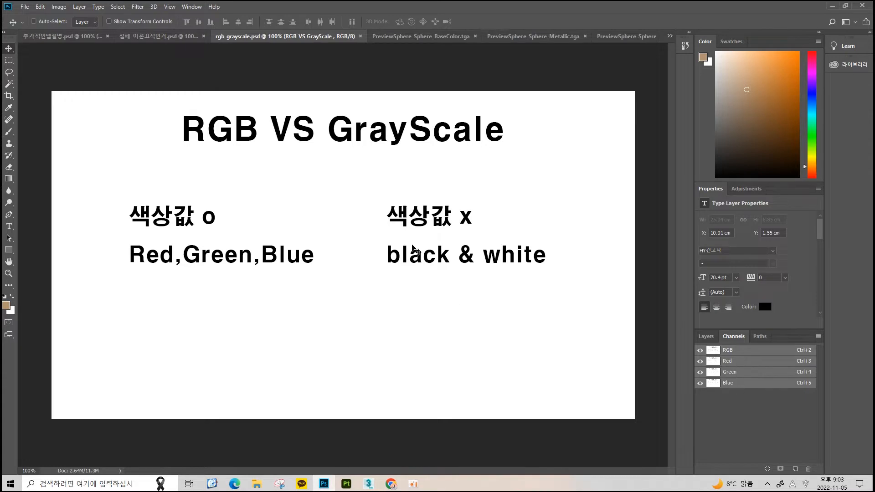
click(420, 37)
click(521, 39)
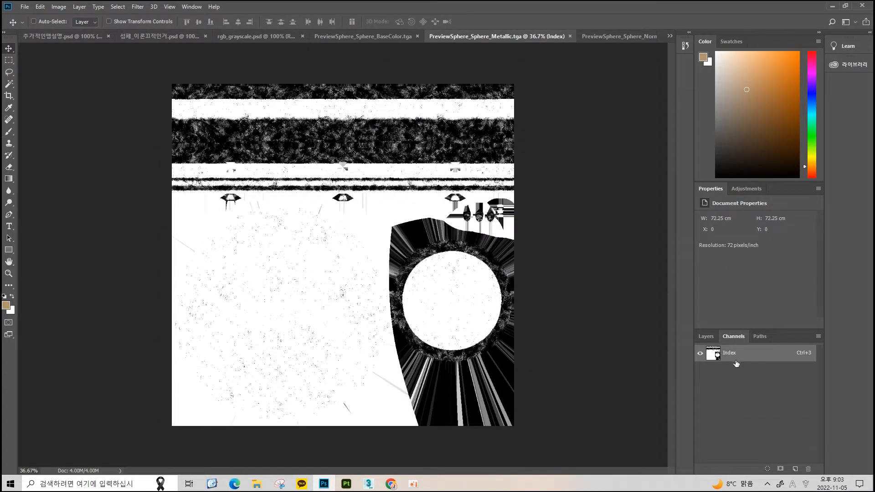
Switch to Substance 3D Painter, close the texture export window, and return to Photoshop
click(347, 484)
click(678, 53)
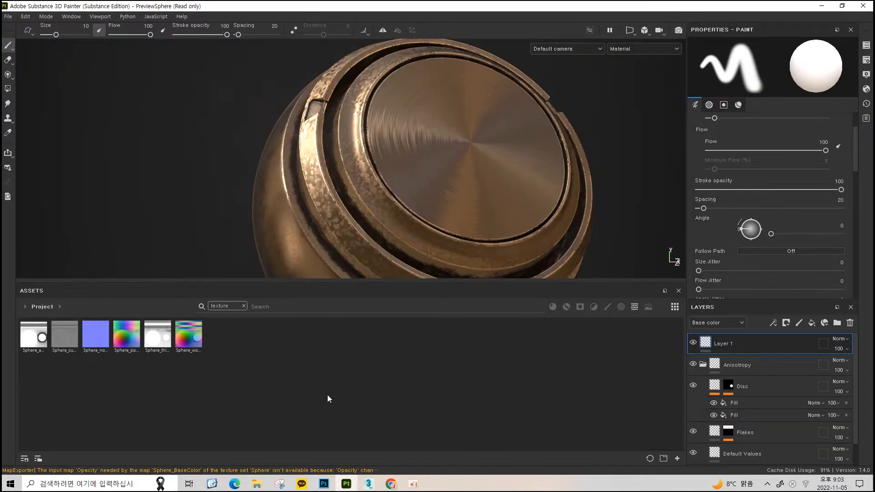
click(324, 483)
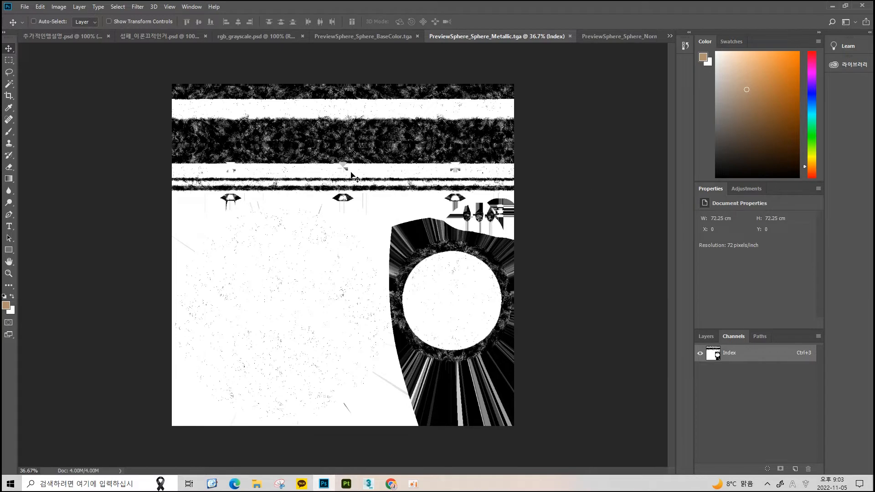
Switch to File Explorer and examine the Sphere_Metallic and Sphere_Roughness files as the grayscale textures in the test folder
mouse_move(256, 485)
click(287, 453)
click(227, 104)
ctrl+click(351, 100)
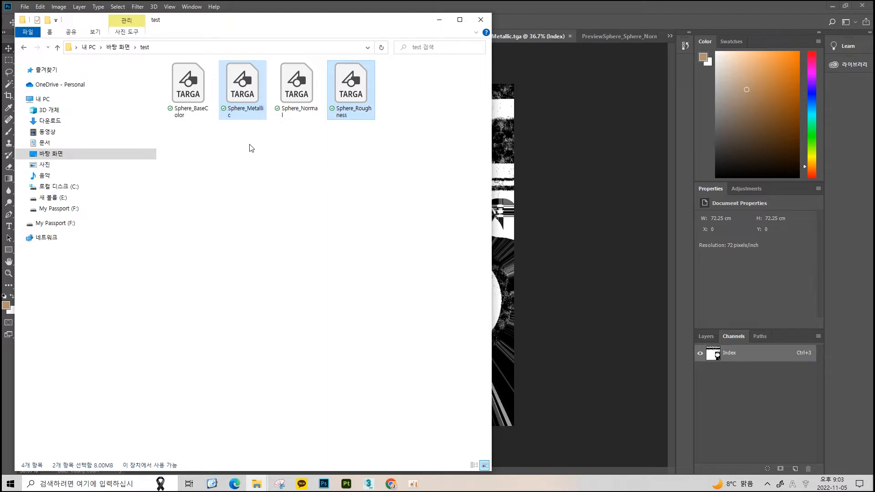
click(265, 166)
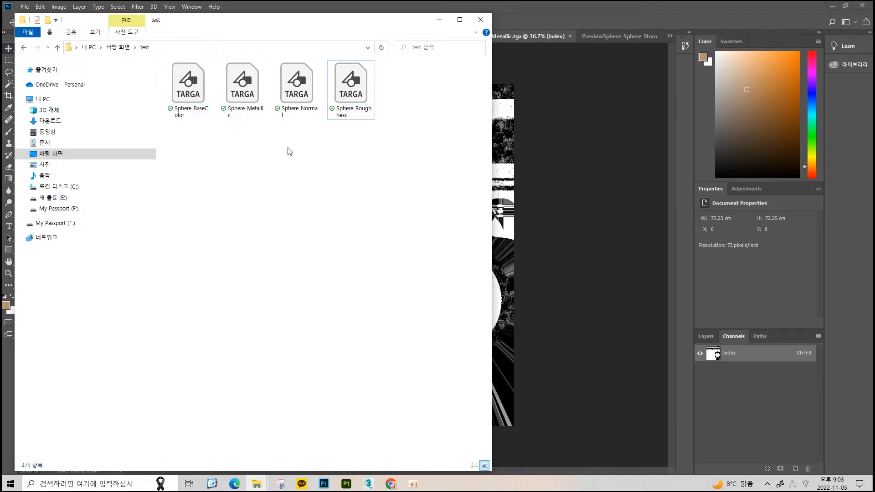
click(242, 99)
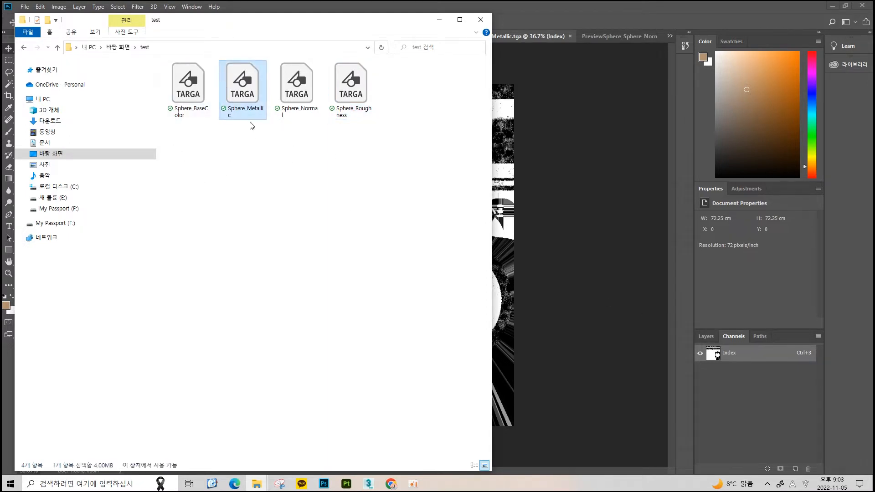
click(350, 88)
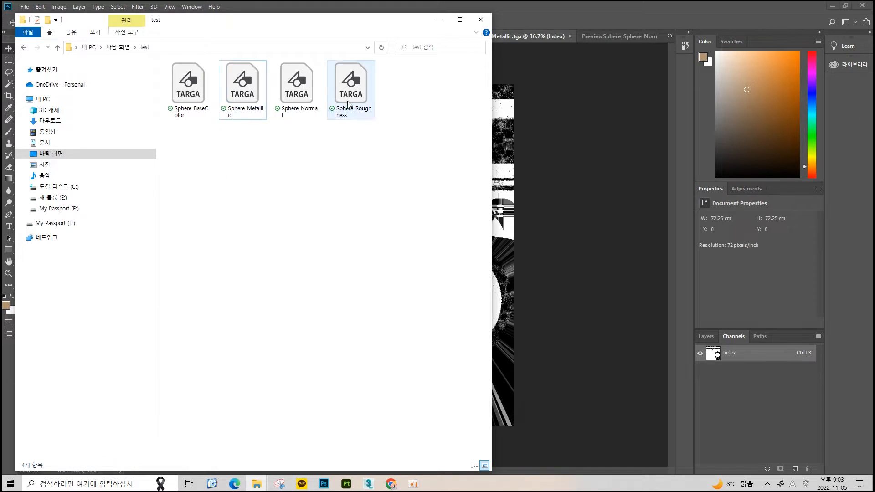
click(349, 146)
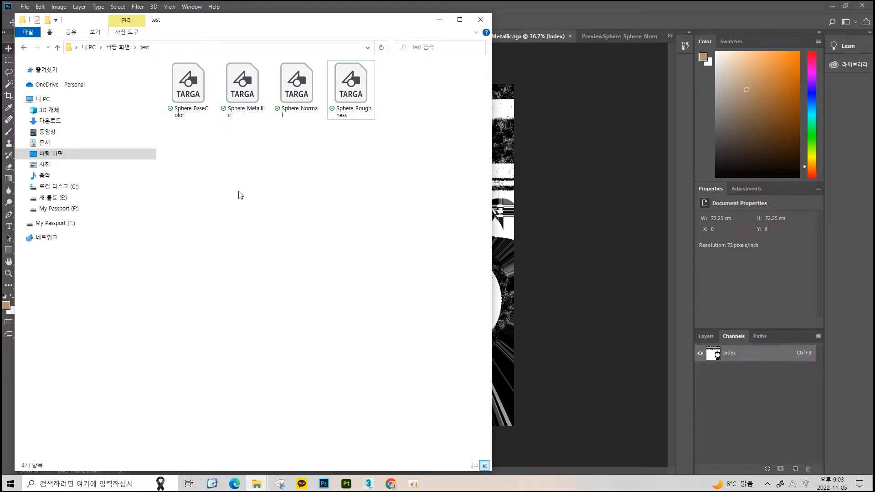
Switch to Substance 3D Painter, reopen texture export, and compare the output maps of the pogimo and Unreal Engine 4 (Packed) templates
click(439, 19)
click(341, 486)
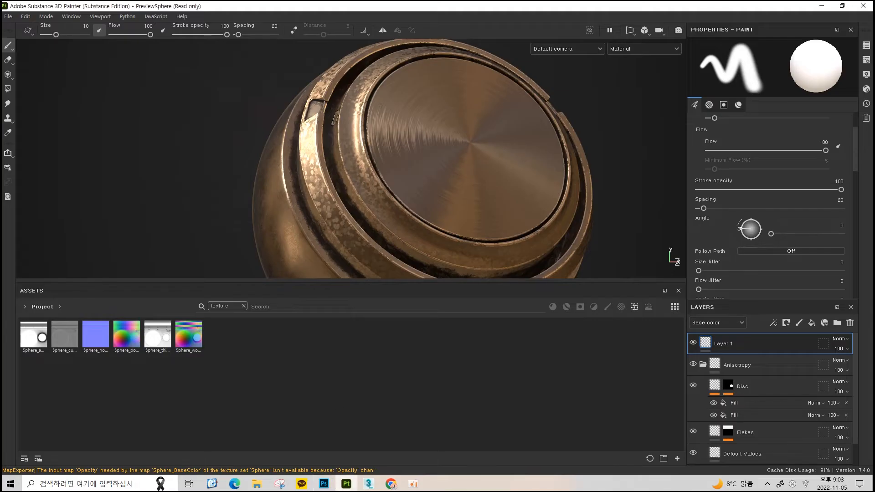
key(ctrl+shift+e)
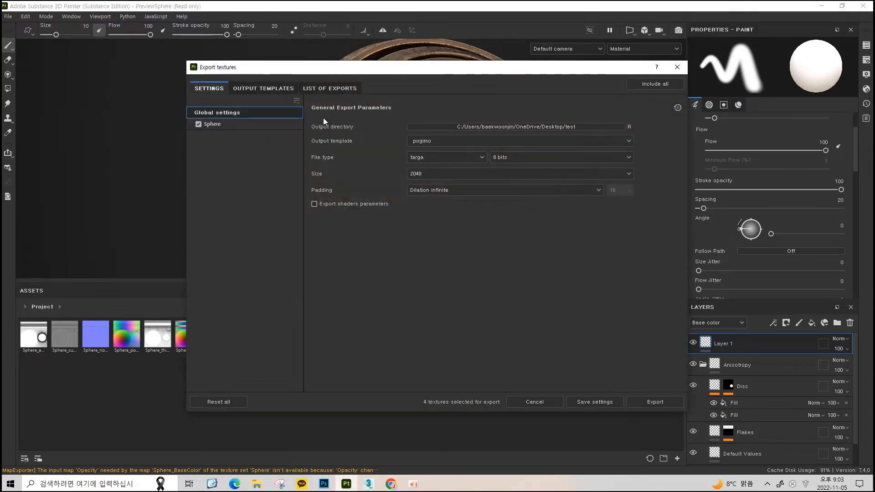
click(274, 88)
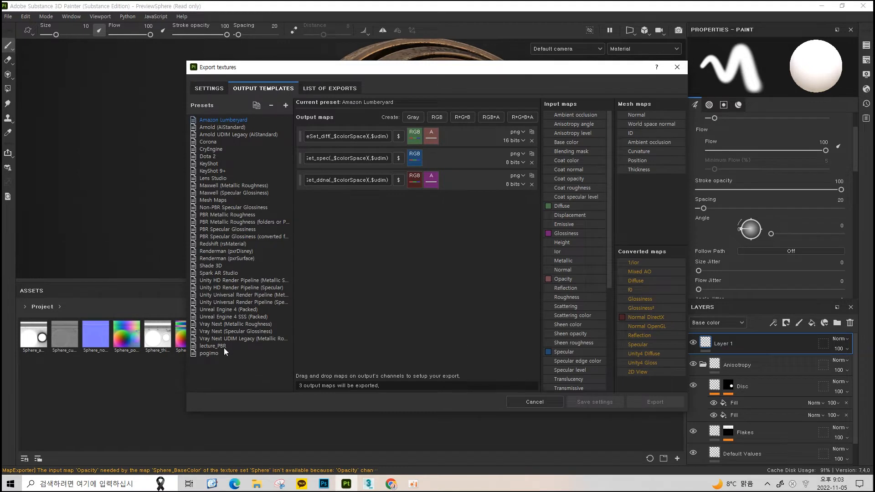
click(209, 353)
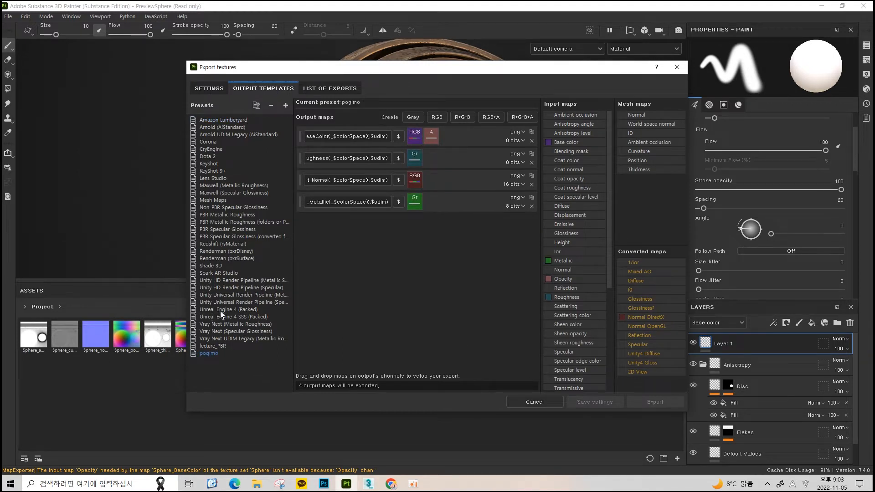
click(252, 310)
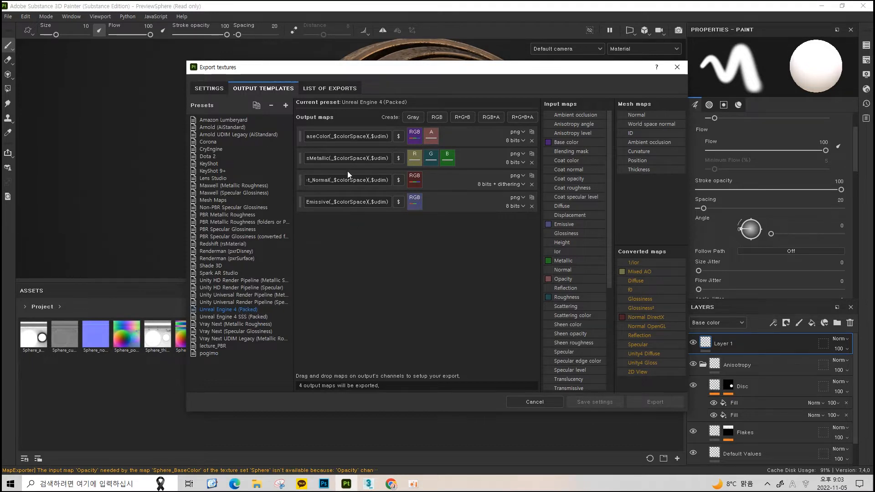
drag(186, 61, 94, 40)
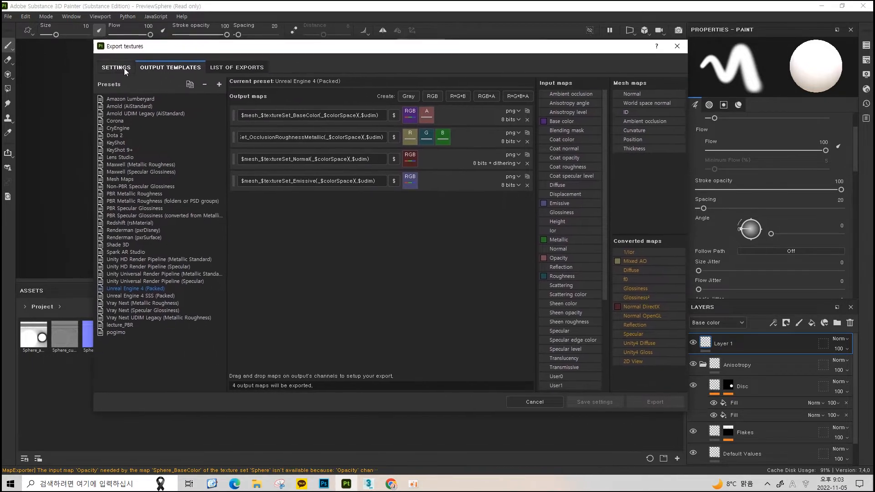
drag(94, 146, 45, 146)
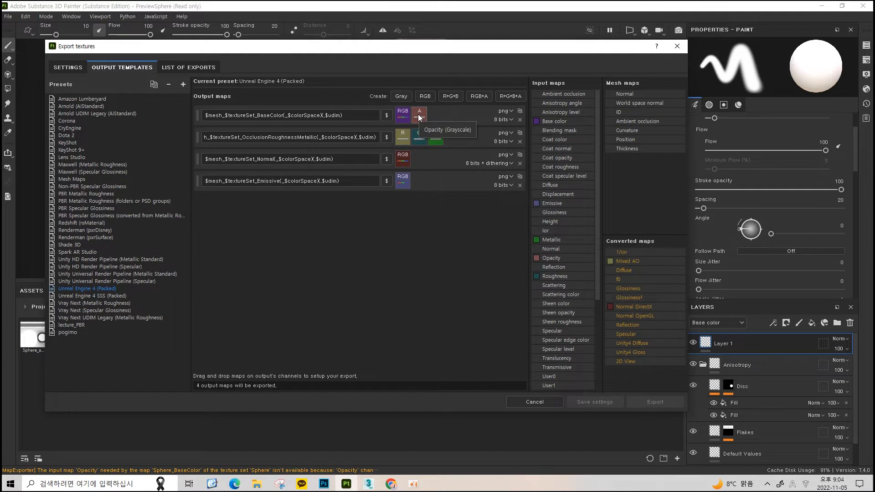
Switch to Photoshop and add a new alpha channel to PreviewSphere_Sphere_BaseColor.tga
click(324, 484)
click(328, 36)
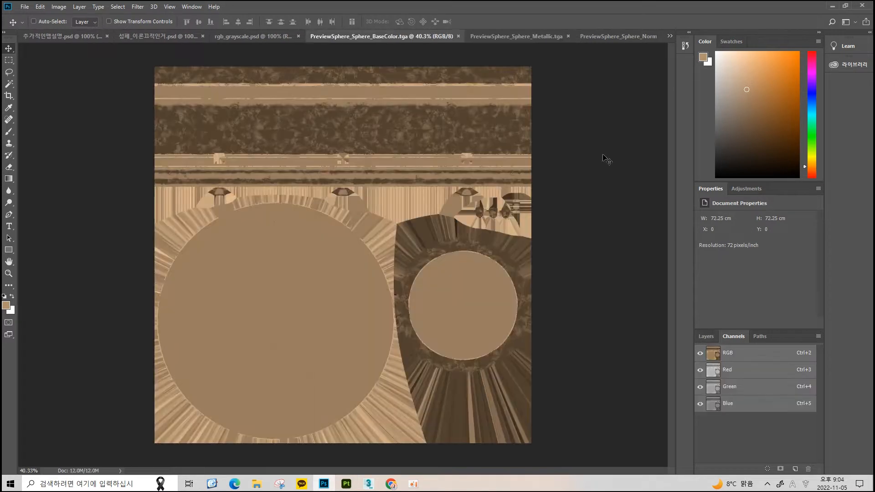
click(706, 336)
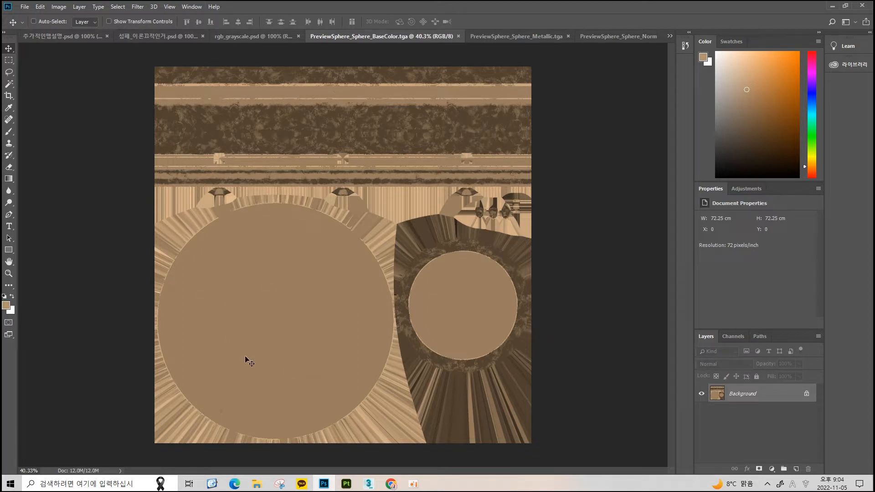
click(738, 337)
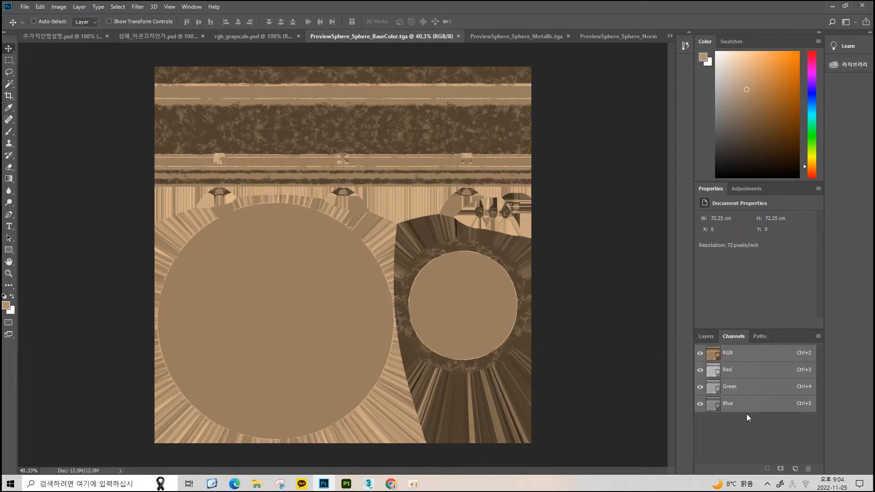
click(794, 469)
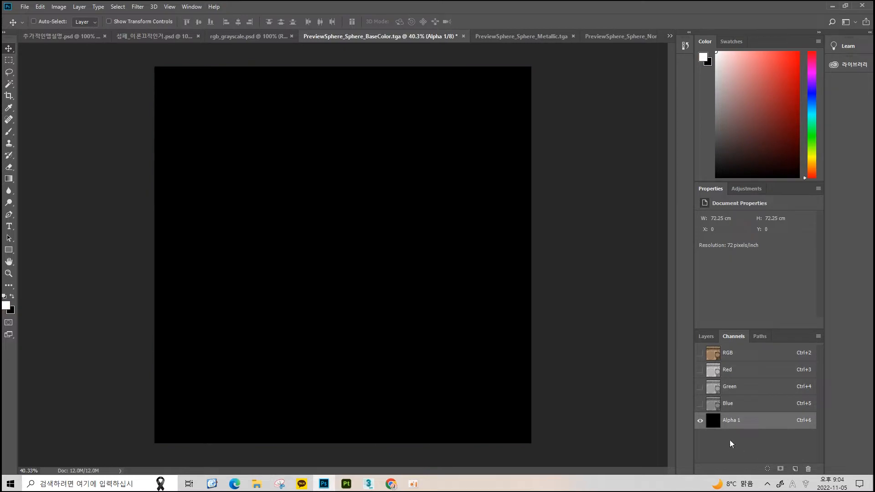
Paint a large soft white blob in the upper middle of the new alpha channel with the Brush tool
key(b)
alt+right_drag(322, 226, 343, 239)
click(290, 171)
mouse_move(289, 171)
mouse_down()
mouse_move(319, 170)
mouse_move(327, 233)
mouse_move(319, 273)
mouse_up()
mouse_move(342, 315)
mouse_down()
mouse_move(260, 181)
mouse_move(252, 261)
mouse_move(364, 271)
mouse_up()
Compare the composite RGB image with the painted alpha channel and with the BaseColor map's alpha slot in Substance 3D Painter's export template
click(732, 360)
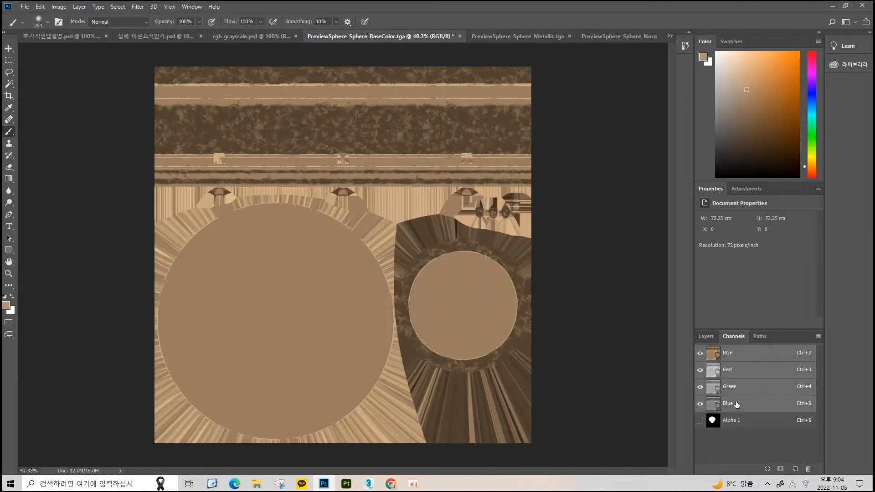
click(737, 424)
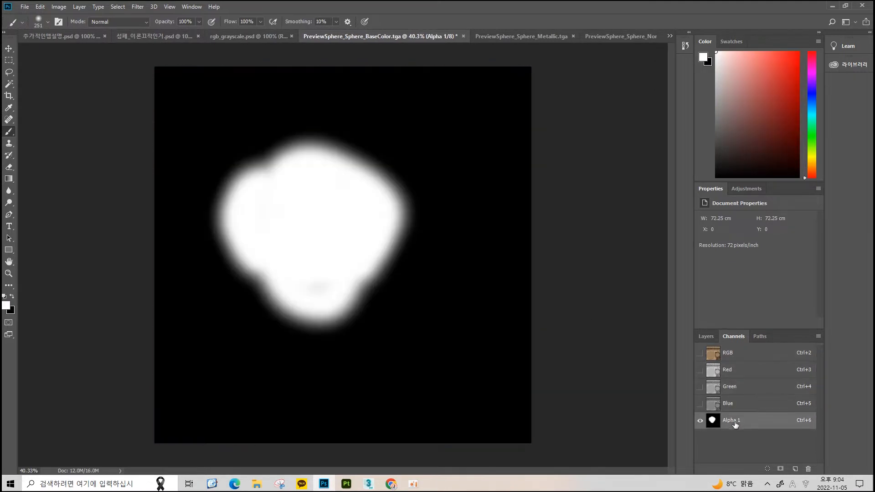
click(347, 483)
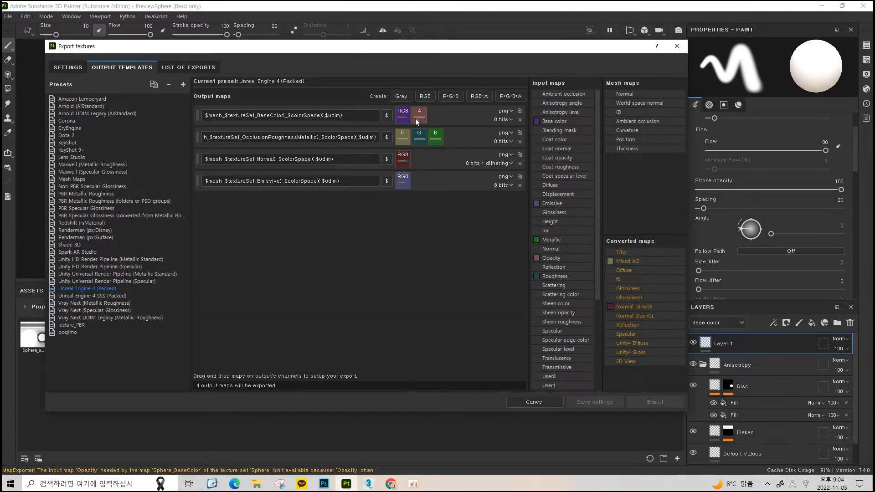
key(alt+Tab)
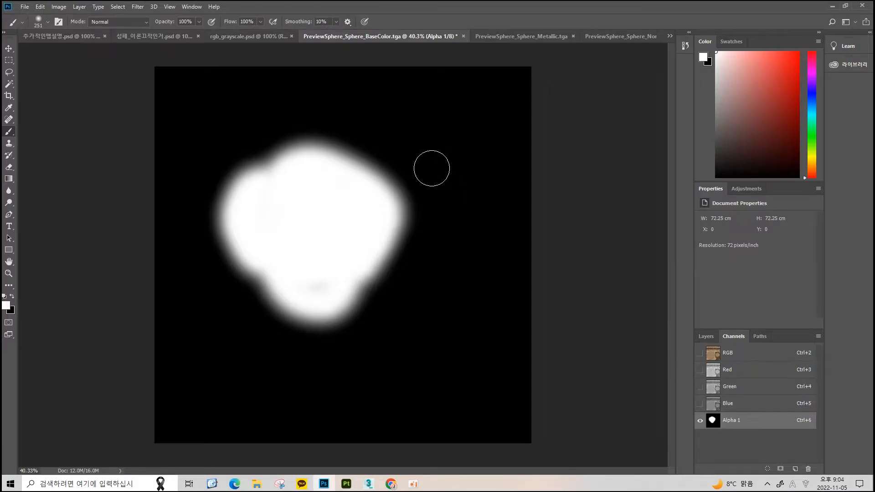
Switch to Substance 3D Painter, close the export window, and paint freehand strokes across the preview sphere's flat disc
key(alt+Tab)
click(677, 46)
mouse_move(435, 145)
mouse_down()
mouse_move(413, 120)
mouse_move(480, 135)
mouse_up()
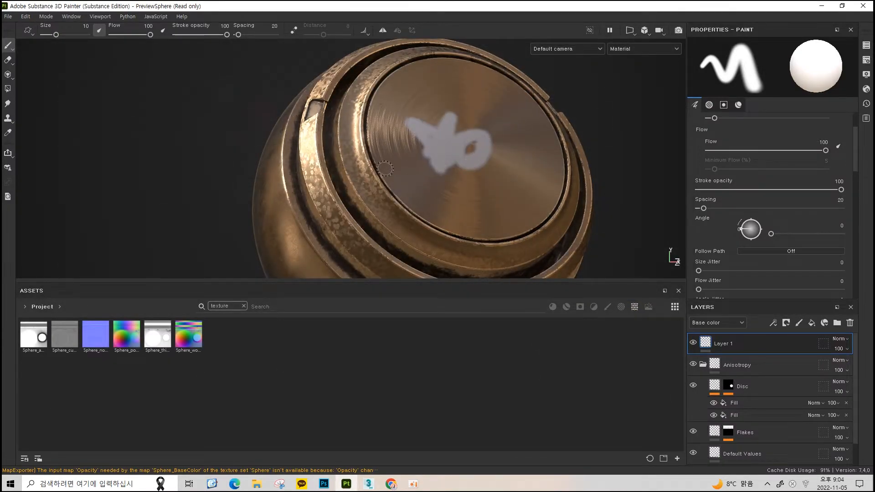
Reopen texture export, then switch to Photoshop and alternate between the base color texture's RGB and alpha channels
key(ctrl+shift+e)
key(alt+Tab)
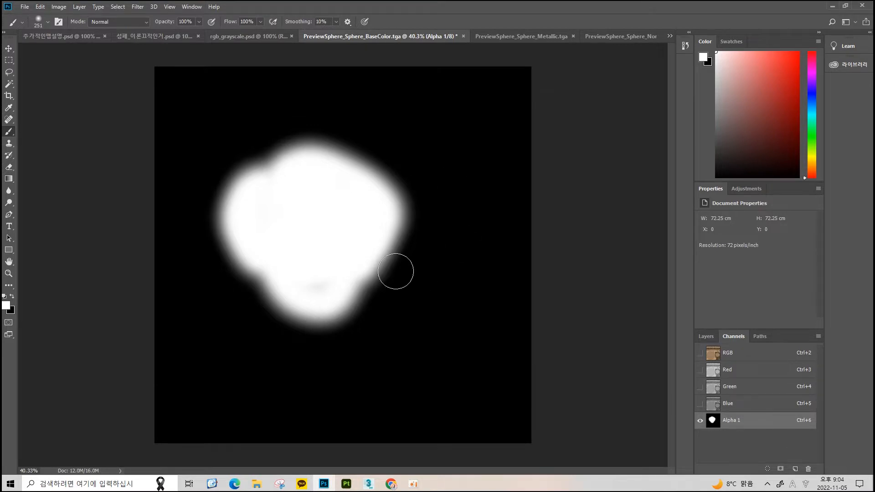
click(734, 358)
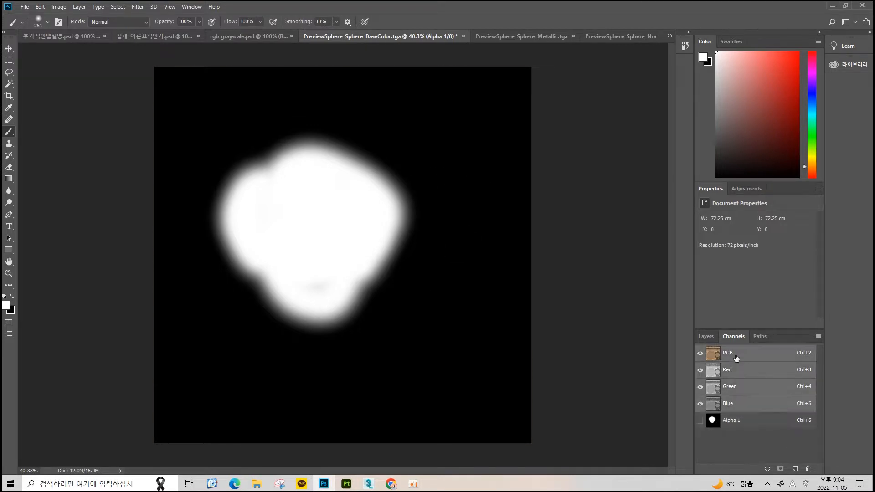
click(735, 419)
click(738, 357)
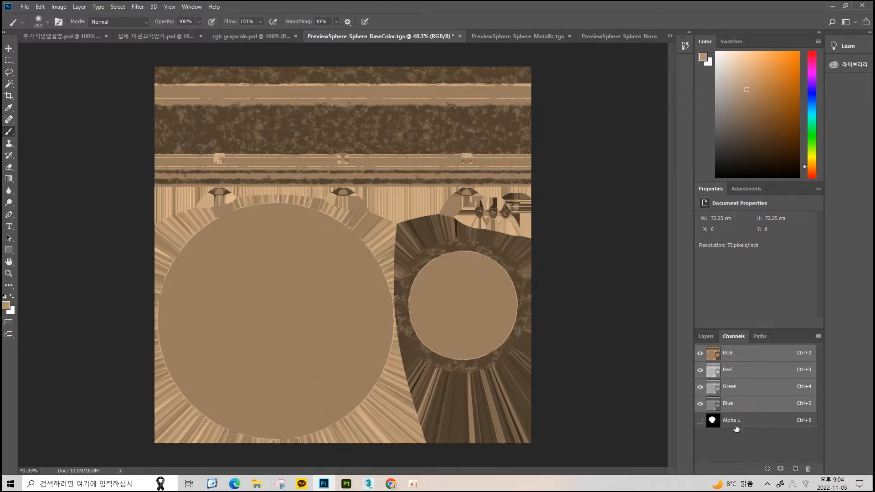
click(736, 420)
click(738, 357)
Switch to Substance 3D Painter and examine the BaseColor map's name and RGB and alpha slots in the pogimo output template
key(alt+Tab)
click(246, 88)
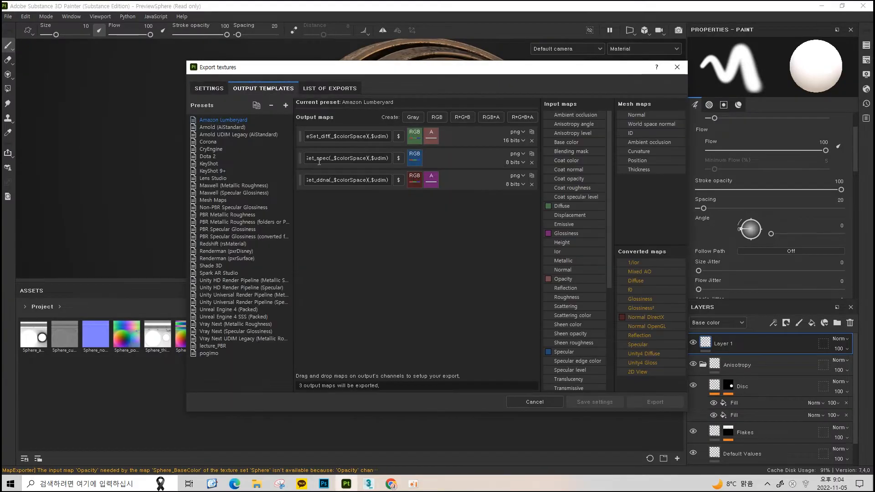
click(209, 353)
drag(364, 136, 164, 128)
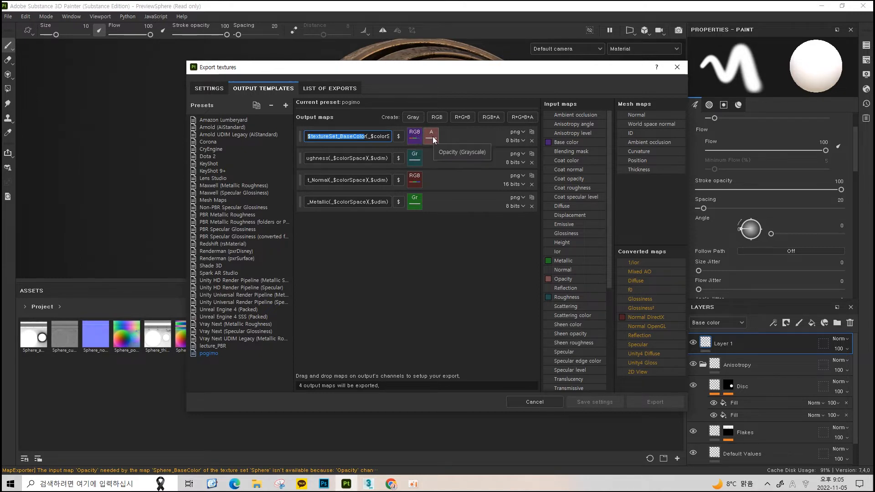
click(411, 251)
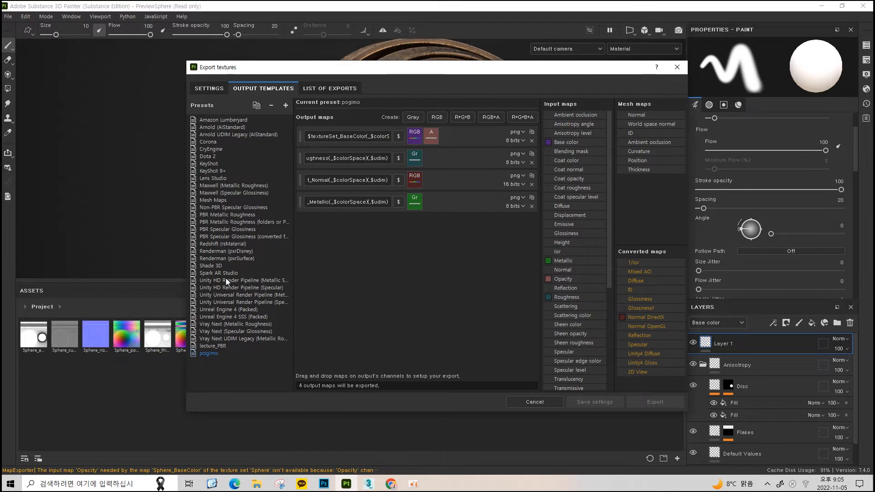
Widen the export window and examine the OcclusionRoughnessMetallic map's name and channel slots in the Unreal Engine 4 (Packed) template
click(222, 310)
drag(185, 58, 91, 49)
drag(316, 149, 154, 149)
click(293, 149)
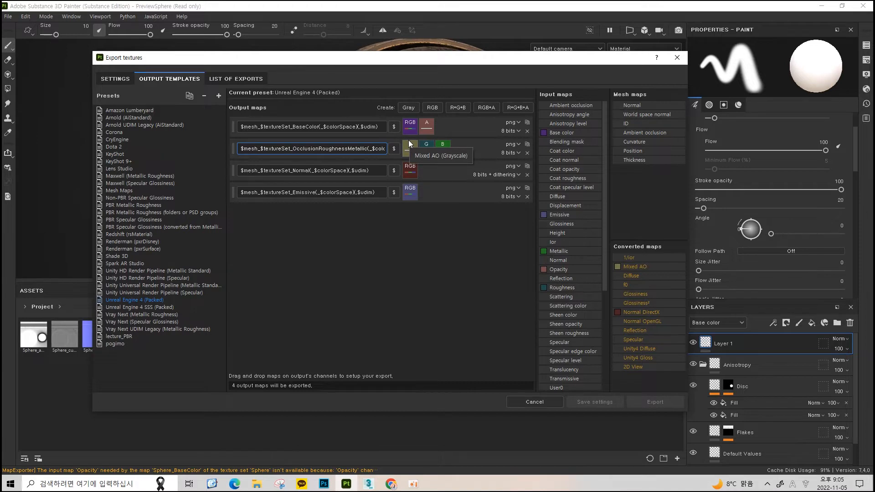
Set the output template in the general export parameters to Unreal Engine 4 (Packed)
click(128, 76)
click(384, 130)
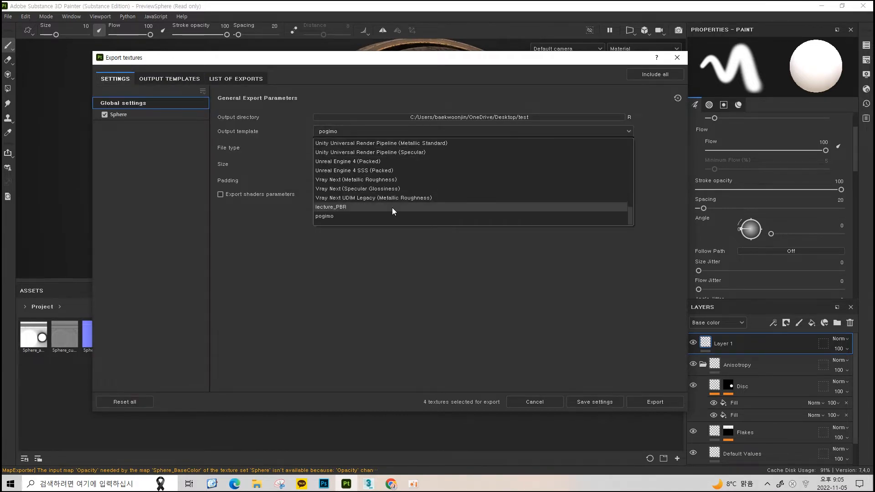
scroll(380, 201, up, 1)
scroll(373, 196, down, 1)
click(387, 170)
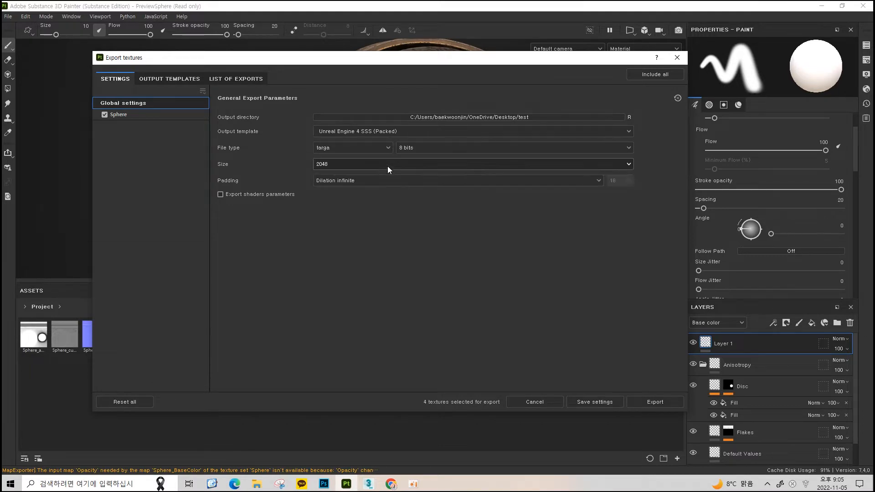
click(378, 132)
click(379, 158)
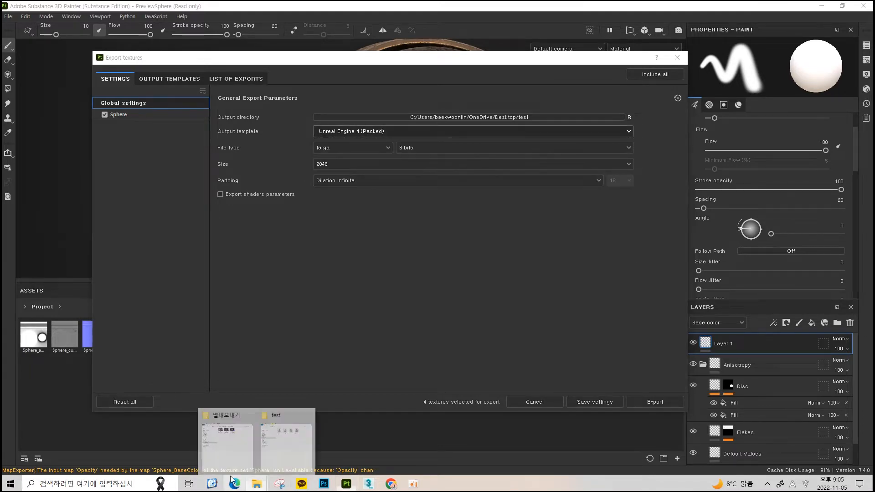
Delete all old texture files from the test output folder and export the textures again
click(257, 483)
click(287, 439)
drag(430, 170, 171, 56)
key(Delete)
key(Return)
click(639, 401)
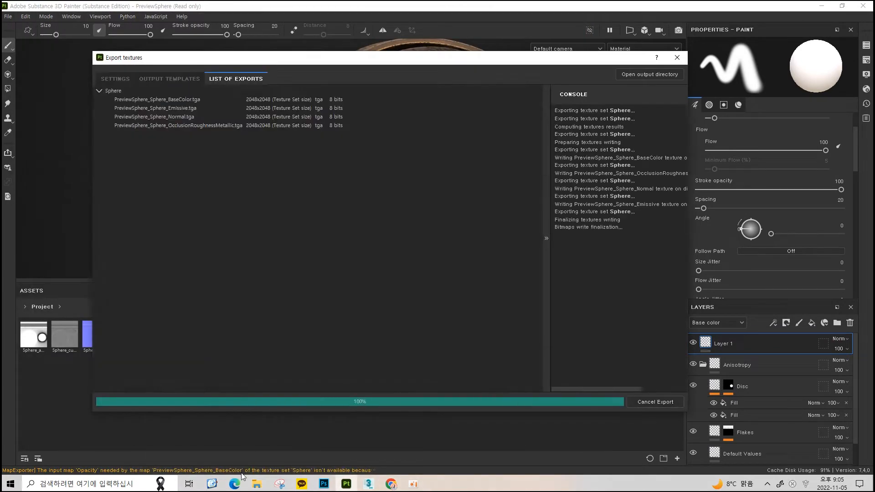
Look over the exported files in the test folder and open the OcclusionRoughnessMetallic TGA in Photoshop
click(256, 483)
click(298, 451)
click(283, 103)
click(249, 122)
click(306, 148)
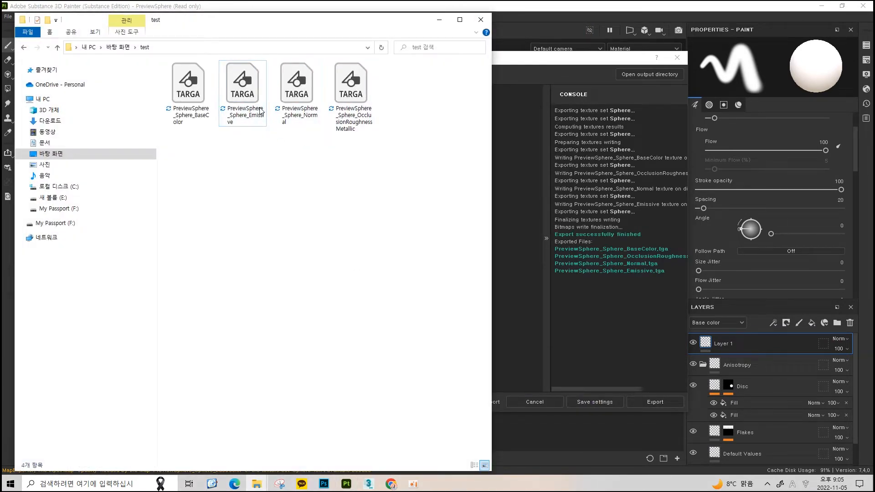
click(359, 130)
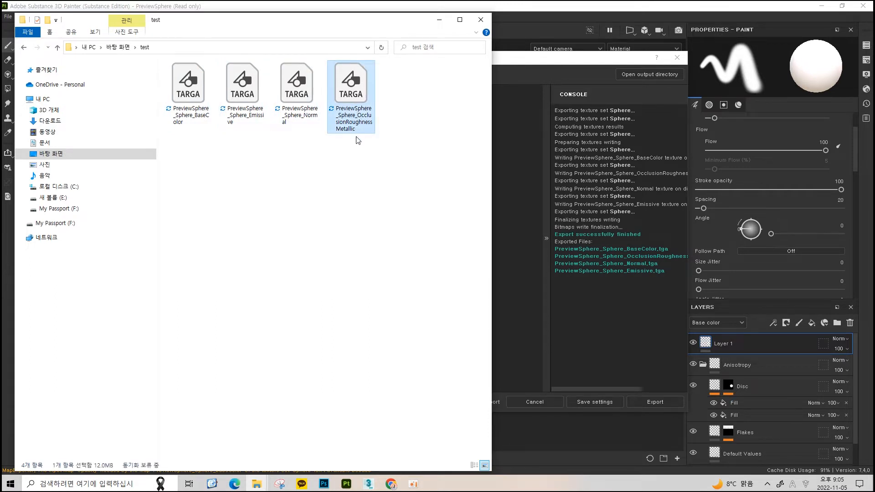
double_click(355, 98)
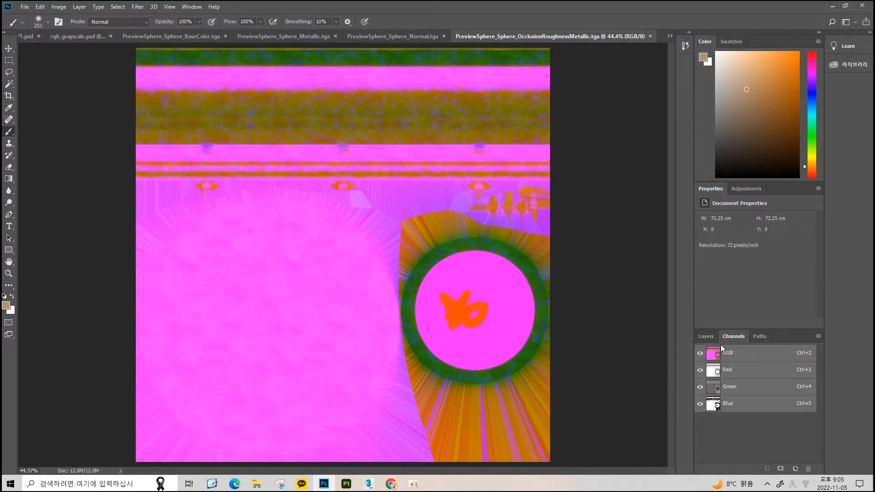
Examine the Red, Green and Blue channels of the OcclusionRoughnessMetallic texture one at a time
click(735, 387)
click(739, 401)
click(738, 386)
click(738, 370)
click(737, 388)
click(737, 401)
click(736, 370)
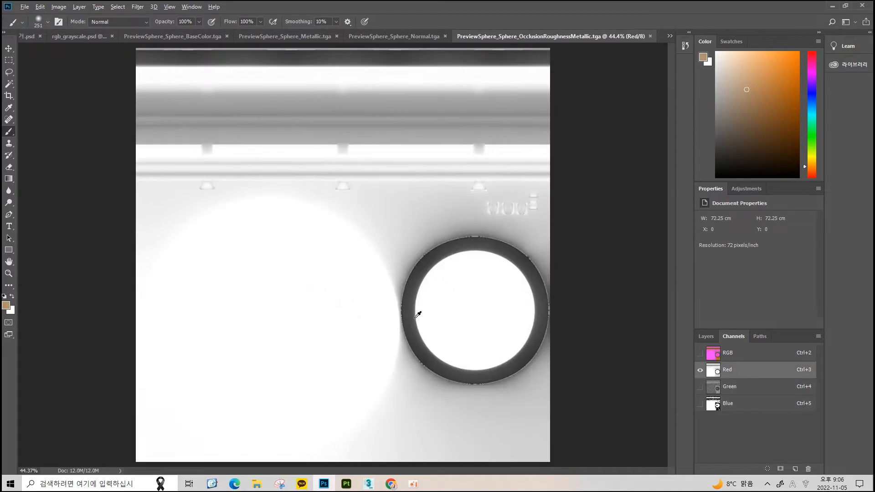
Activate the Move tool, isolate the green and blue channels by toggling their visibility, and show all the channels again
key(v)
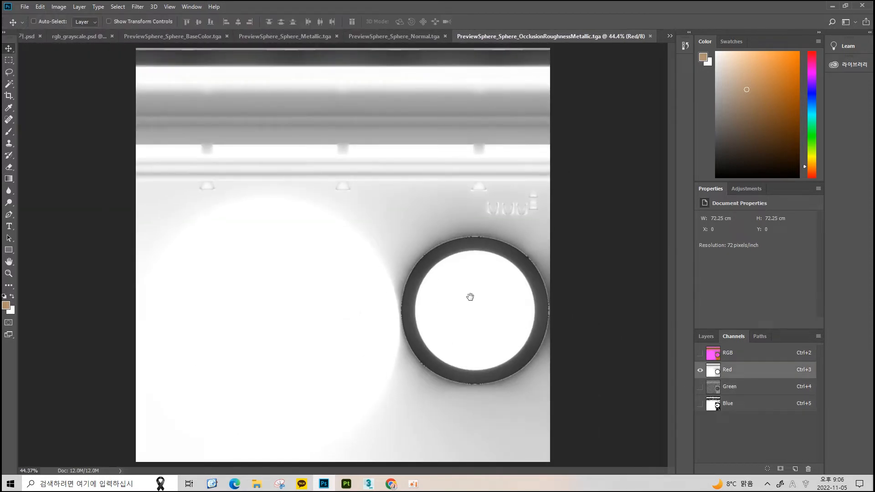
click(700, 387)
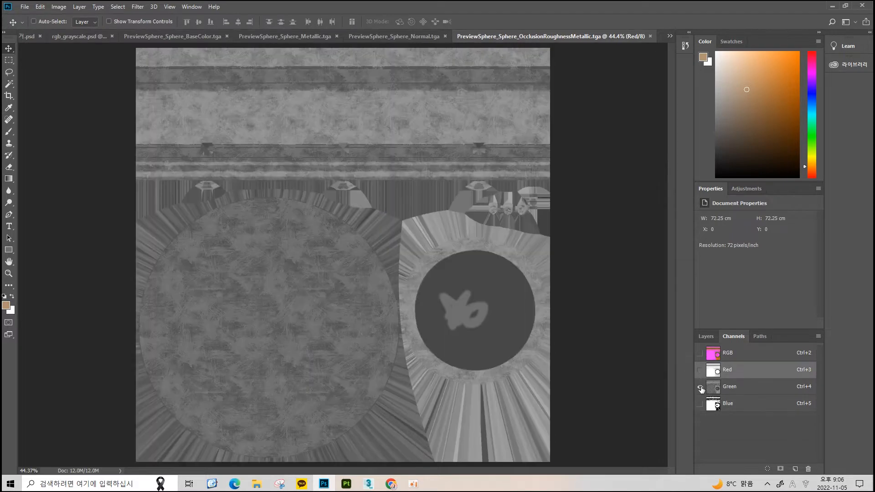
click(701, 404)
click(701, 387)
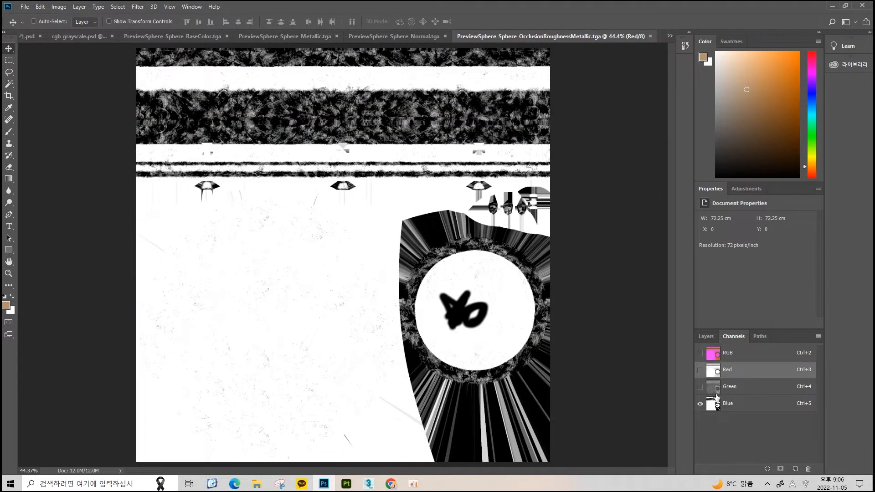
click(724, 408)
click(701, 387)
click(700, 387)
click(701, 370)
click(700, 354)
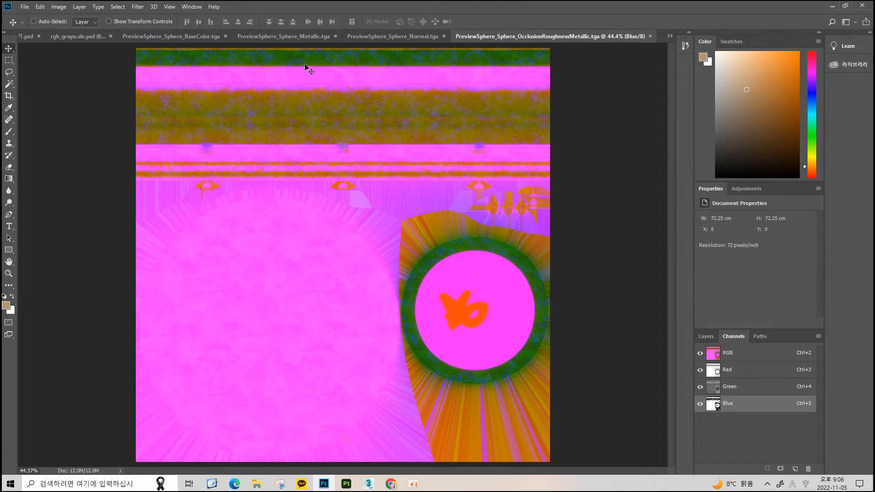
Cycle through the packed texture's individual color channels again, then inspect the composite RGB image up close and as a whole
click(729, 370)
click(747, 403)
click(750, 387)
click(753, 374)
click(753, 387)
click(752, 402)
click(753, 370)
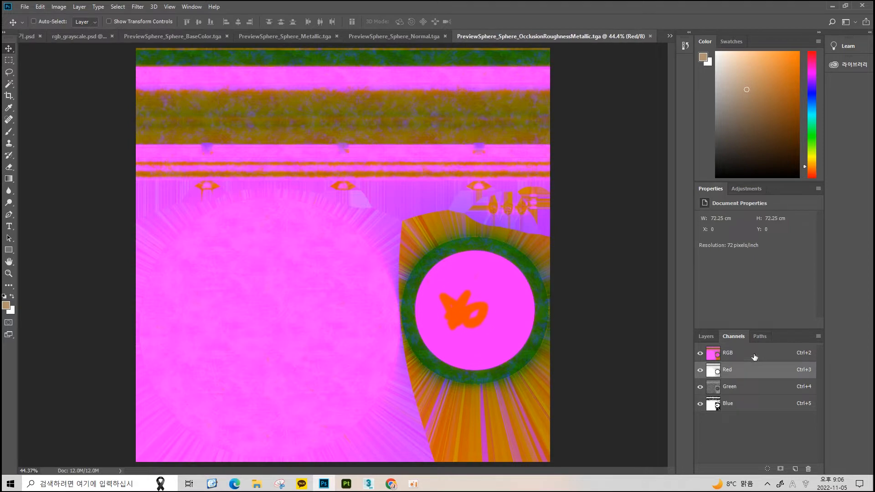
click(752, 353)
alt+scroll(351, 220, up, 3)
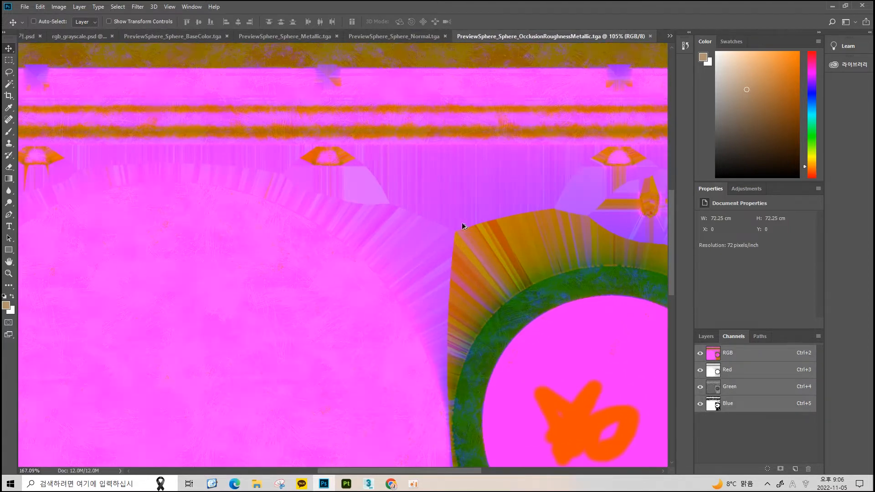
alt+scroll(291, 157, down, 3)
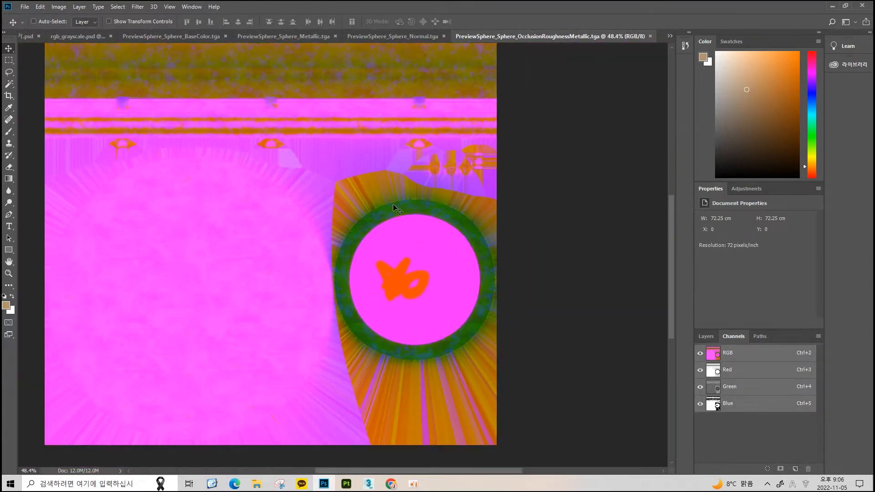
alt+scroll(341, 165, down, 2)
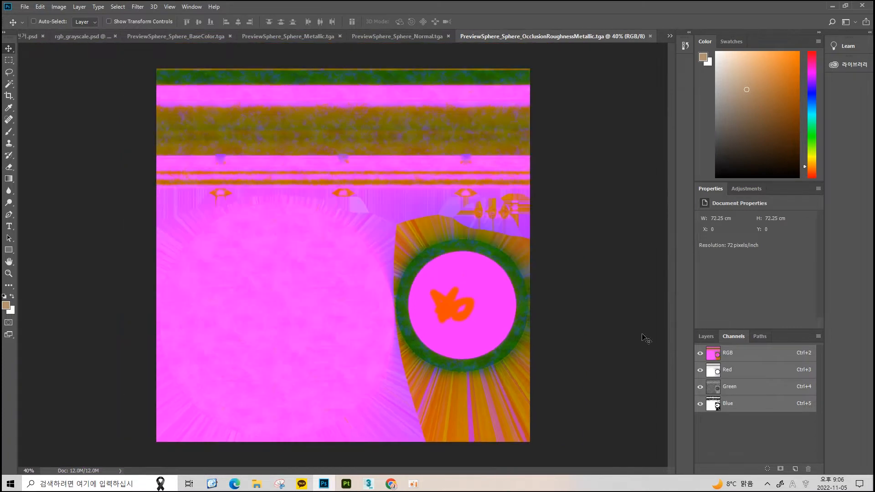
Compare the packed texture's red, green and blue channels once more and restore the visibility of all channels
click(739, 376)
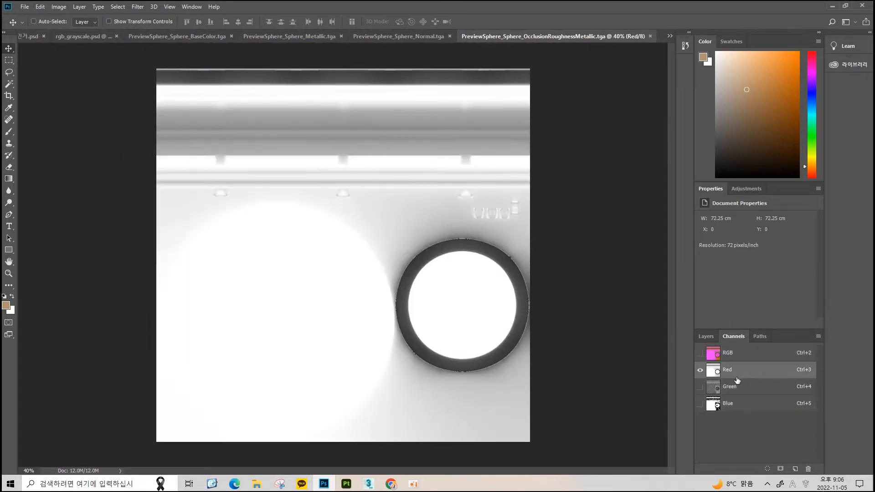
click(741, 392)
click(738, 404)
click(738, 389)
click(735, 373)
click(709, 387)
click(703, 402)
click(702, 388)
click(702, 373)
click(702, 386)
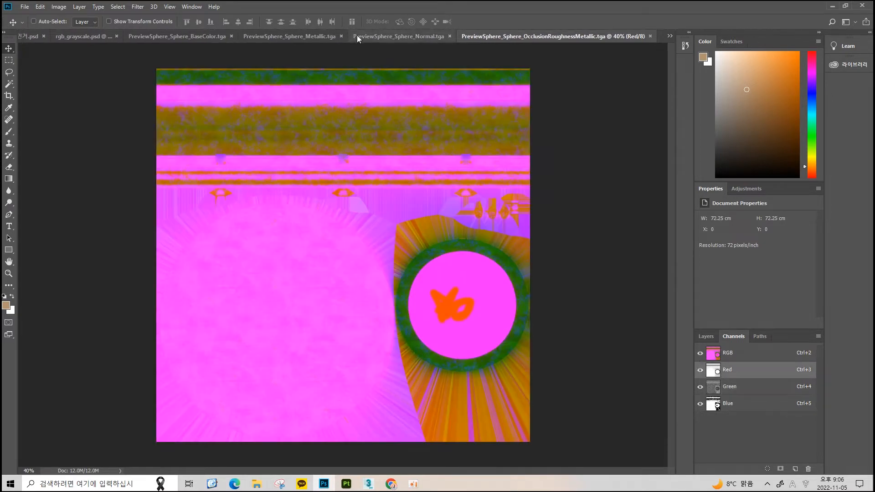
Bring the BaseColor texture to the front and check the exported OcclusionRoughnessMetallic file in the test folder
click(357, 36)
click(313, 36)
click(237, 36)
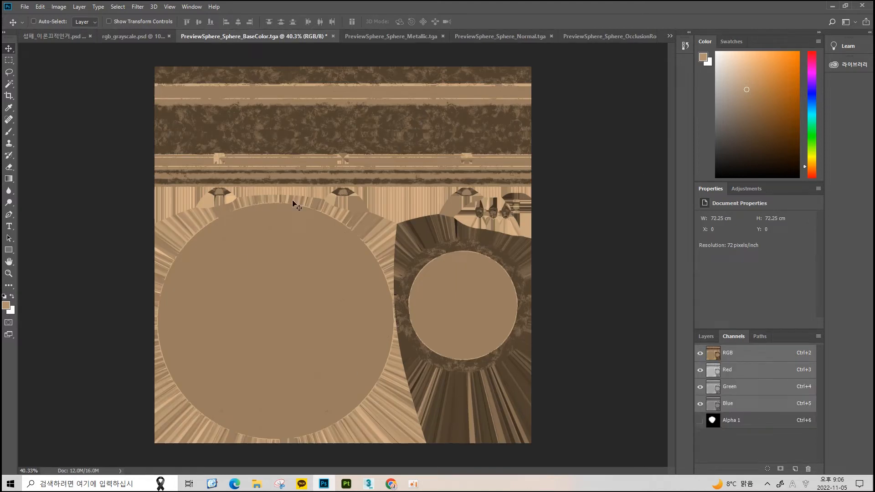
mouse_move(256, 483)
mouse_move(228, 453)
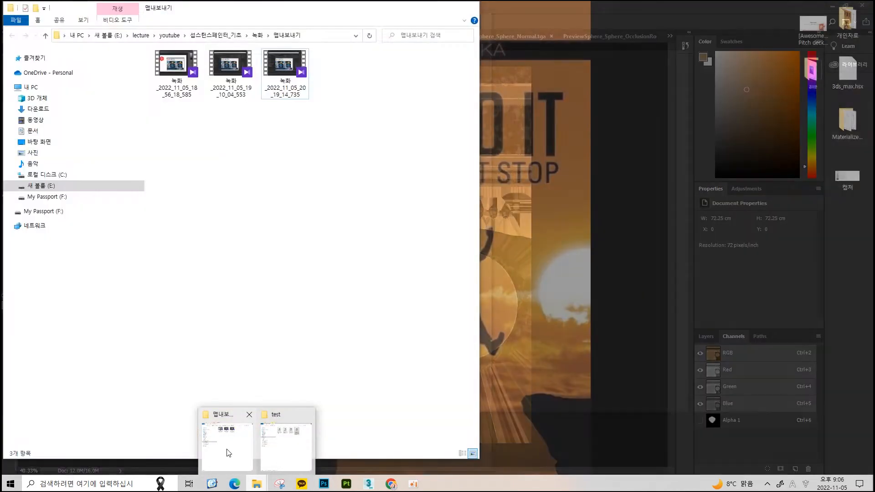
click(286, 444)
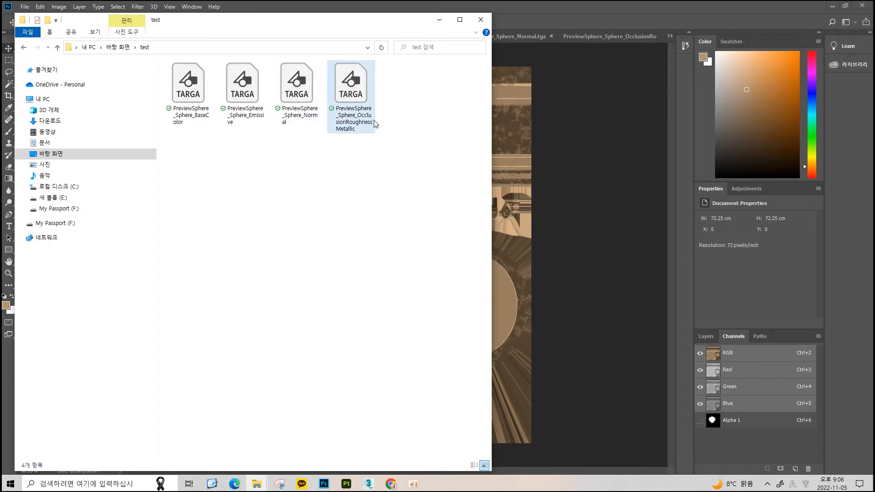
click(439, 20)
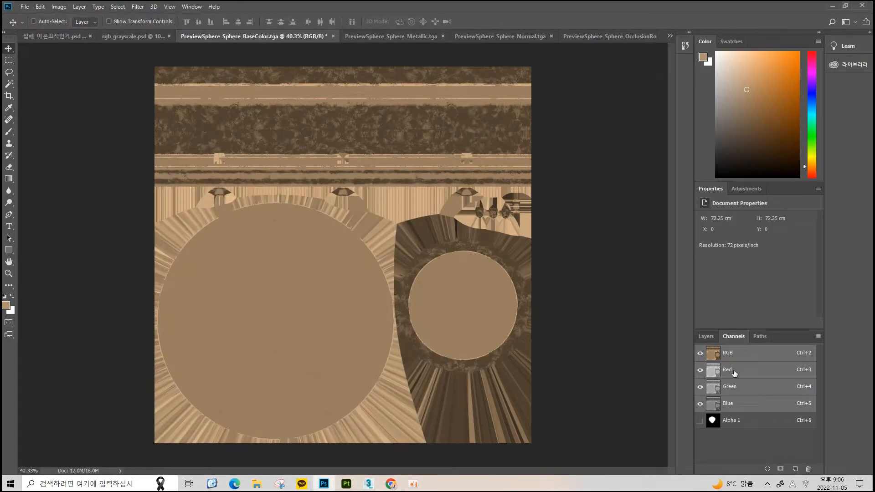
Compare the BaseColor texture's separate color and Alpha 1 channels with its composite RGB image and view its layers
click(734, 373)
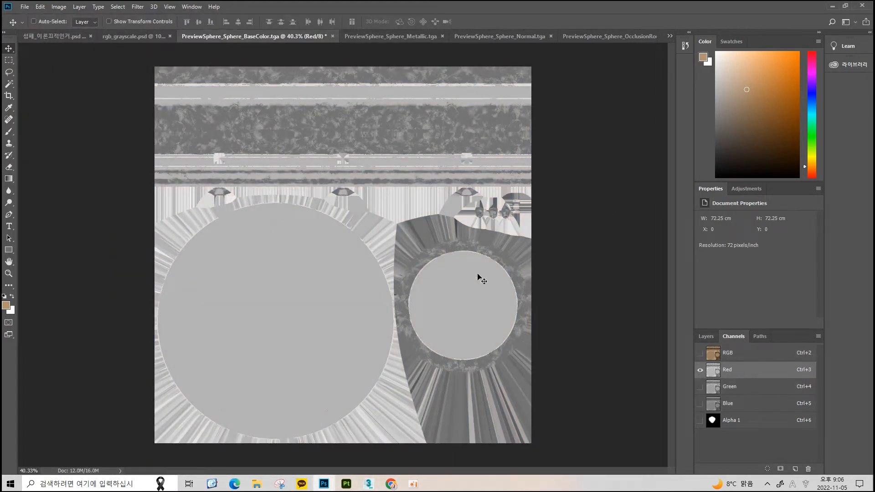
click(748, 391)
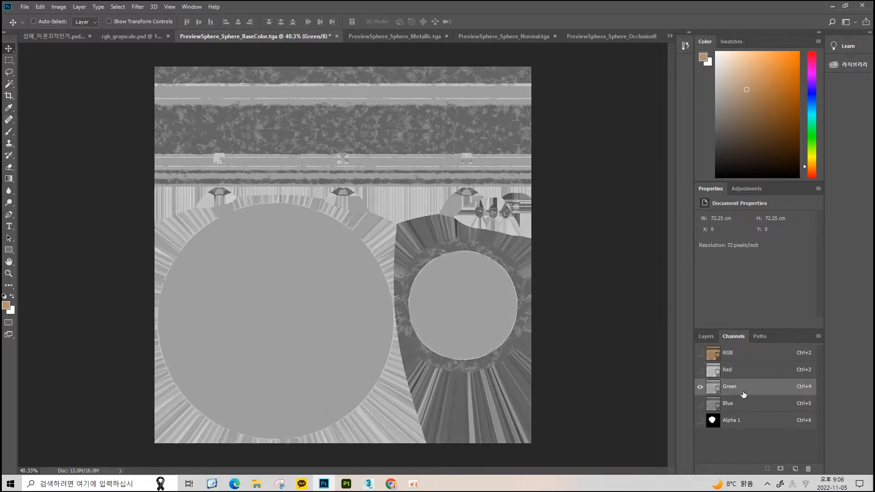
click(752, 417)
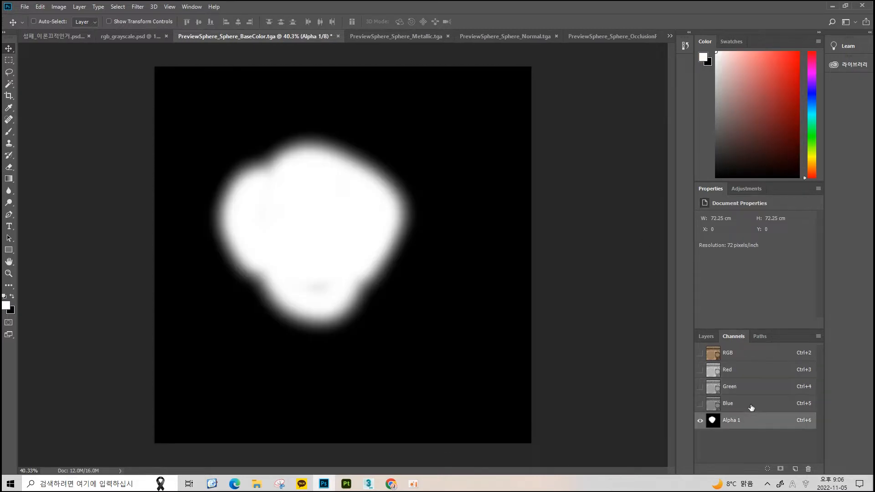
click(720, 402)
click(745, 353)
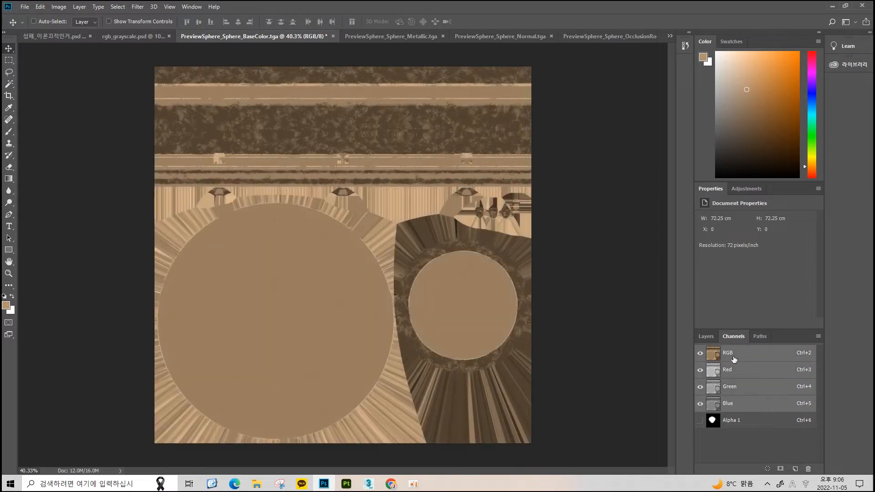
click(706, 338)
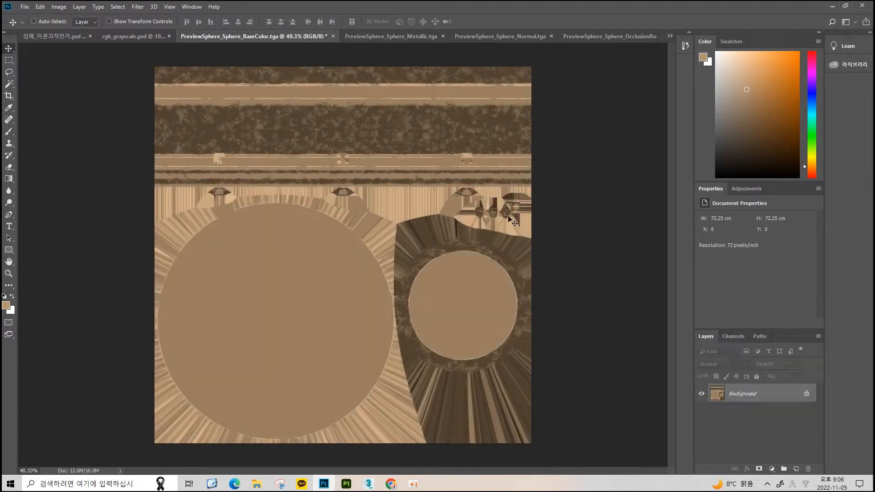
Revisit the packed texture, then switch to Substance 3D Painter, reopen texture export and review the Unreal Engine 4 (Packed) template
click(609, 35)
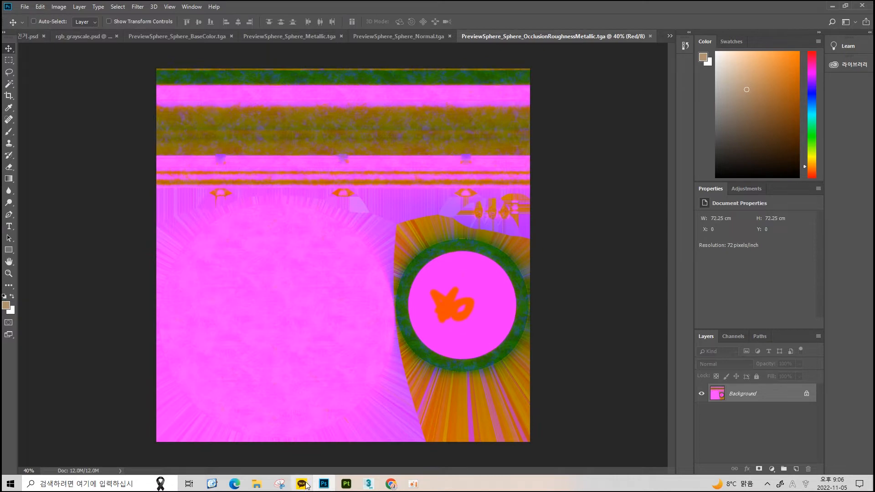
click(347, 484)
click(678, 58)
key(ctrl+shift+e)
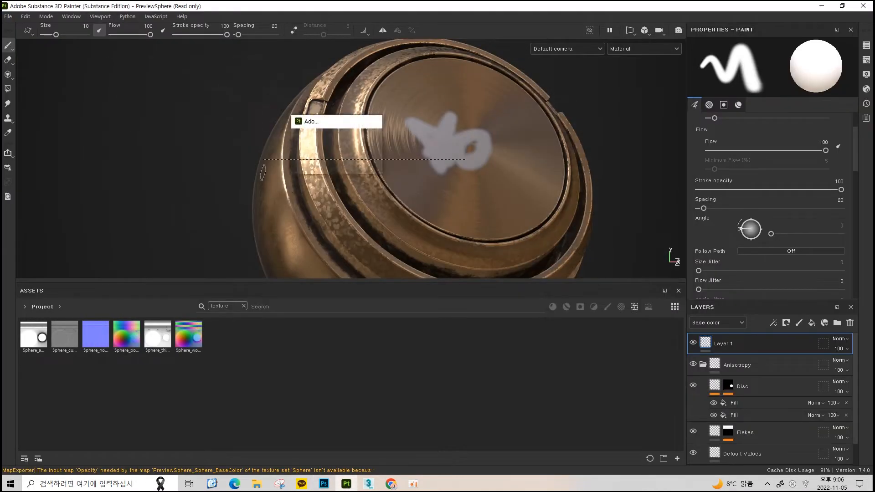
click(269, 90)
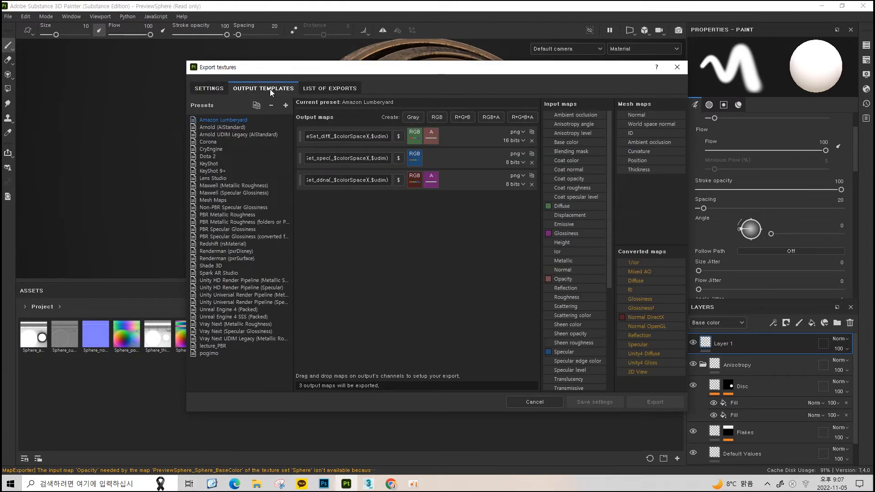
drag(244, 334, 249, 310)
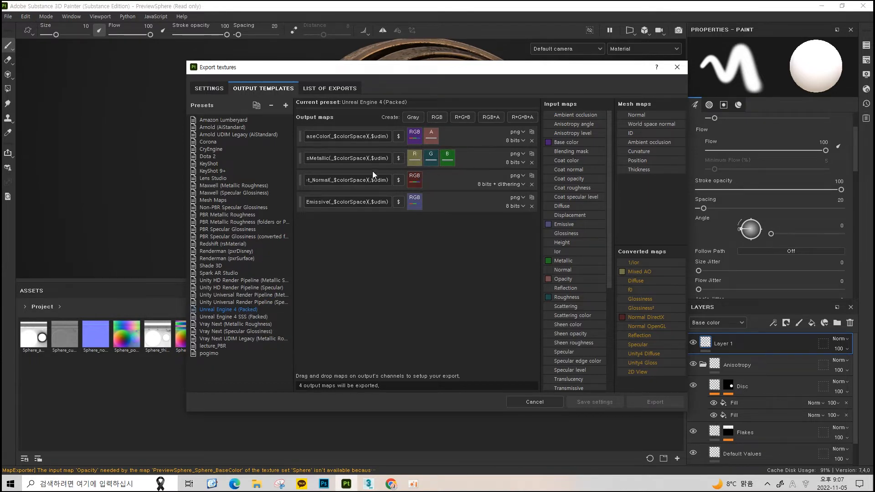
Widen the export dialog and duplicate the Unreal Engine 4 (Packed) output template
drag(183, 63, 22, 64)
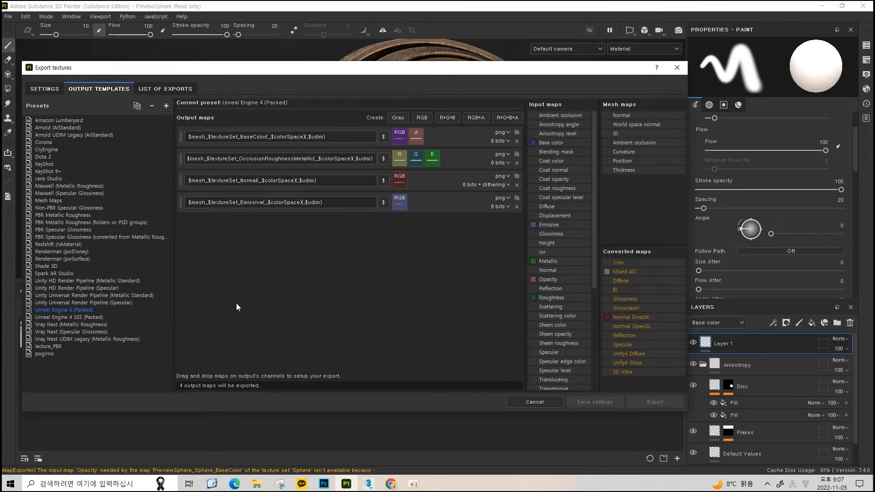
click(65, 340)
click(73, 311)
right_click(72, 312)
click(55, 313)
right_click(56, 312)
click(49, 310)
click(75, 322)
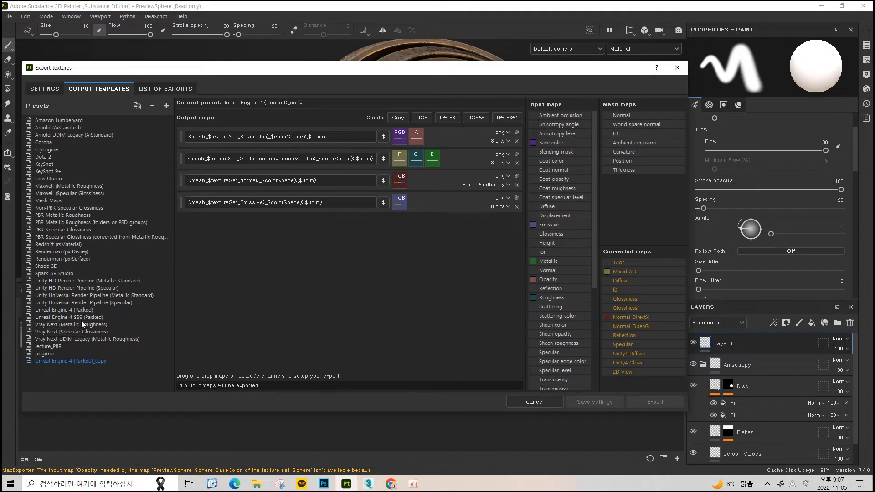
Rename the duplicated output template as pogimo_test
double_click(77, 361)
text(tes)
key(Home)
text(pogimo_t)
key(Return)
Add an R+G+B+A output map to the template and copy the OcclusionRoughnessMetallic map's file name pattern into it
click(515, 118)
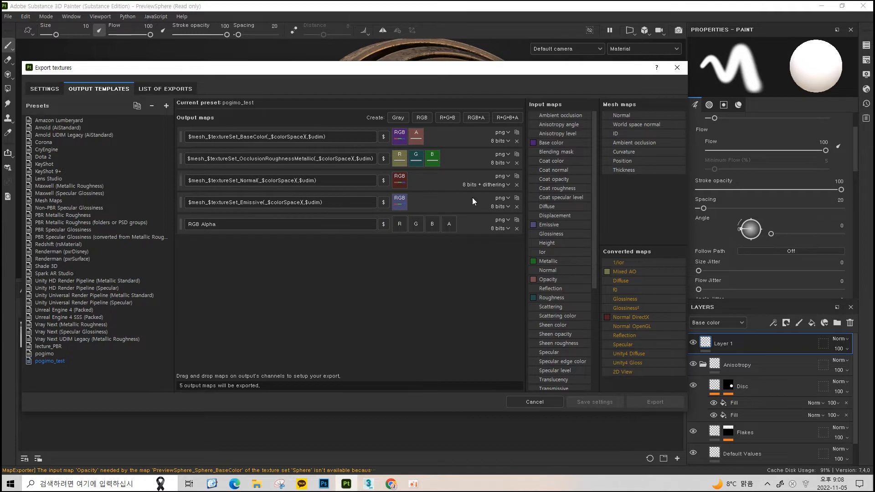
click(286, 159)
key(ctrl+c)
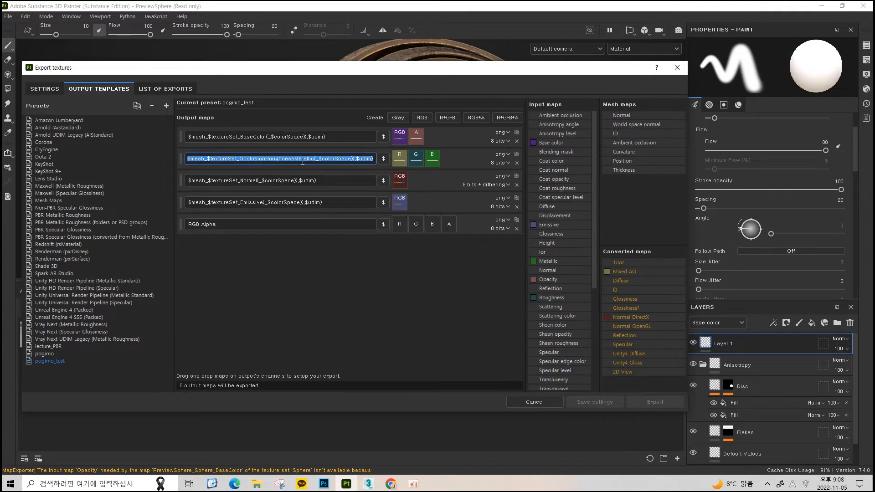
click(274, 224)
key(ctrl+v)
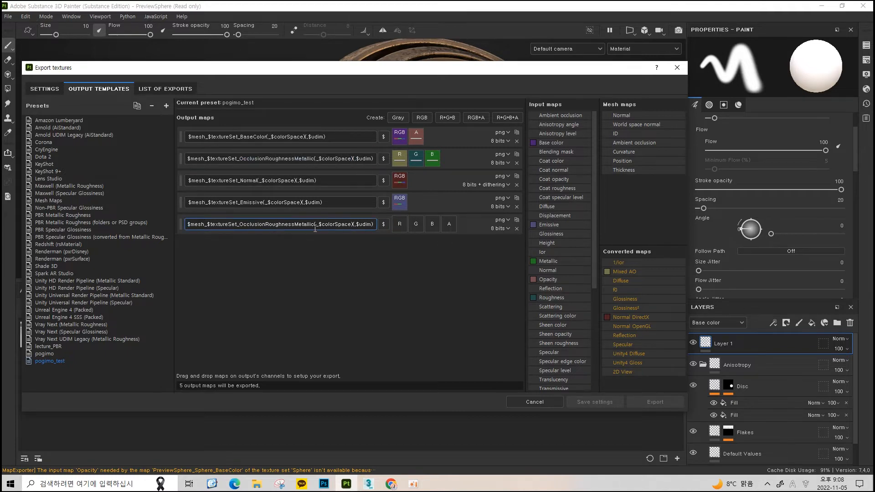
Change the new R+G+B+A map's file name pattern to $textureSet_ARME(_$colorSpace)(.$udim)
key(BackSpace)
key(BackSpace)
key(BackSpace)
key(BackSpace)
key(BackSpace)
key(BackSpace)
key(BackSpace)
key(BackSpace)
key(BackSpace)
key(BackSpace)
key(BackSpace)
key(BackSpace)
key(BackSpace)
key(BackSpace)
key(BackSpace)
key(BackSpace)
key(BackSpace)
key(BackSpace)
key(BackSpace)
key(BackSpace)
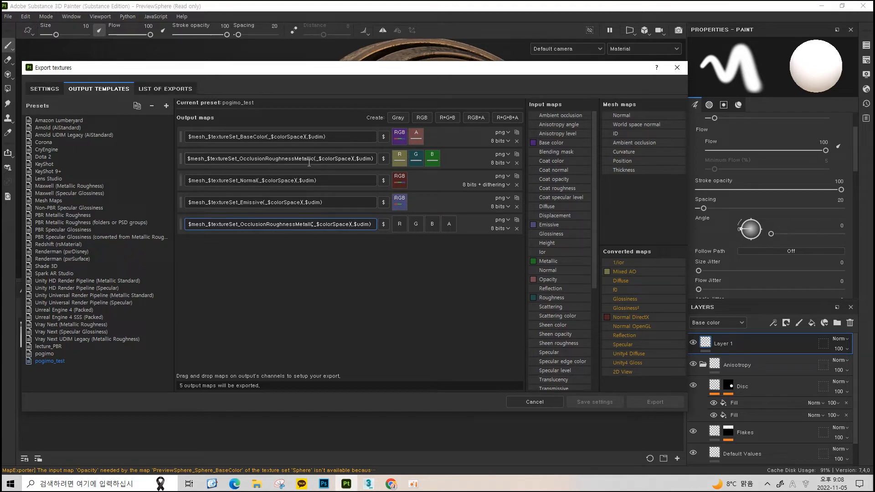
key(BackSpace)
key(BackSpace)
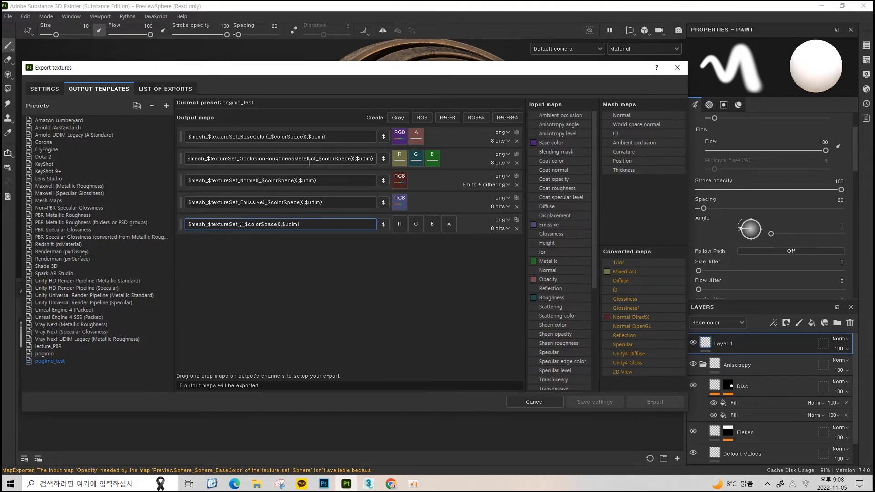
text(AO)
key(BackSpace)
key(BackSpace)
key(BackSpace)
key(BackSpace)
key(BackSpace)
key(BackSpace)
text(RME)
key(BackSpace)
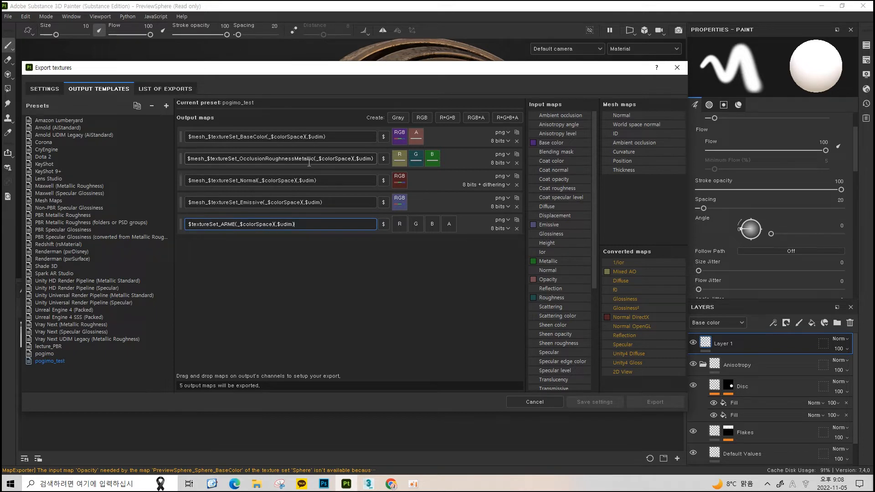
Remove the $mesh_ prefix from the Emissive, Normal, OcclusionRoughnessMetallic and BaseColor output map names
click(195, 206)
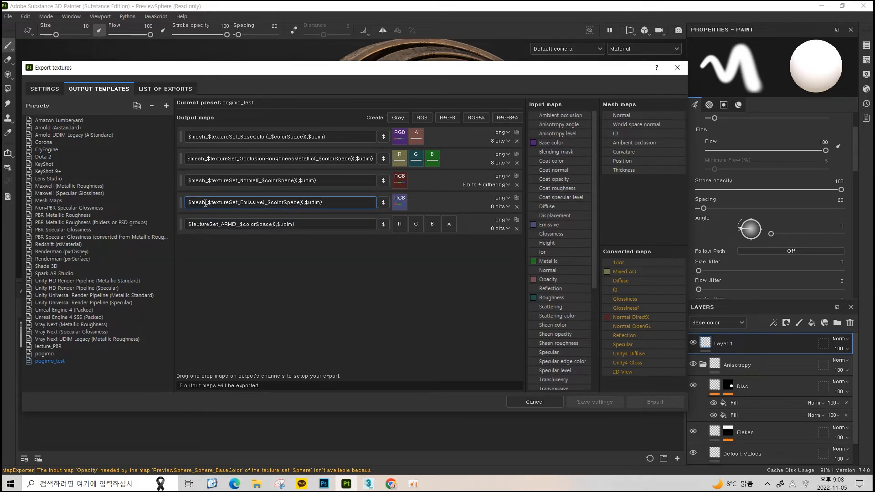
drag(209, 202, 188, 202)
key(BackSpace)
click(208, 181)
key(BackSpace)
key(BackSpace)
key(BackSpace)
key(BackSpace)
key(BackSpace)
key(BackSpace)
click(209, 159)
key(BackSpace)
key(BackSpace)
key(BackSpace)
key(BackSpace)
key(BackSpace)
click(208, 137)
key(BackSpace)
key(BackSpace)
key(BackSpace)
key(BackSpace)
key(BackSpace)
key(BackSpace)
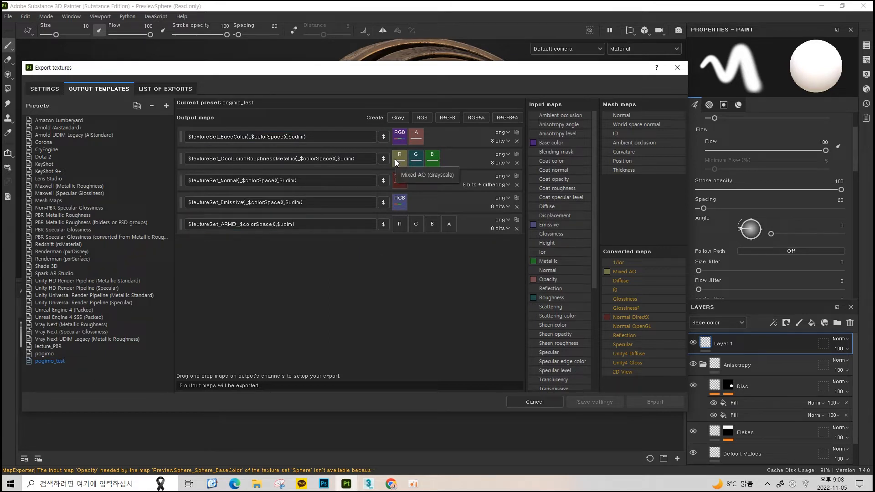
Assign Mixed AO, Roughness, Metallic and Emissive to the ARME map's R, G, B and A channels, using gray channels, and close the export dialog
drag(622, 273, 399, 225)
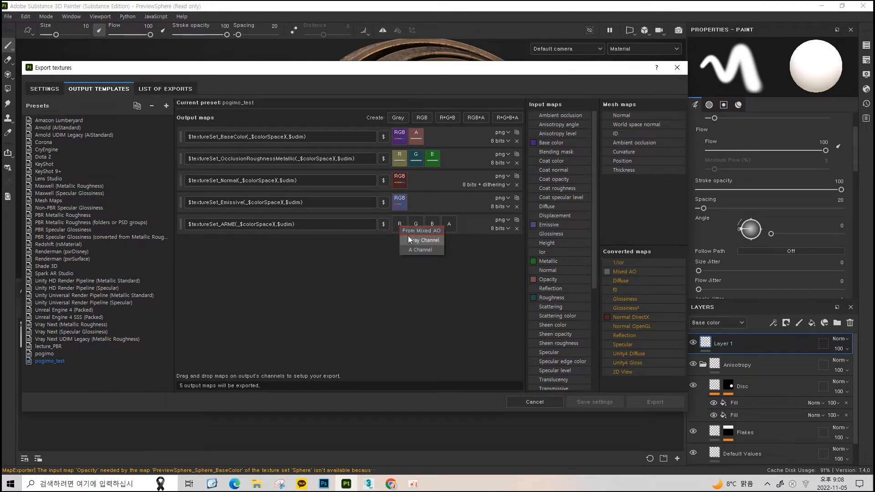
click(409, 238)
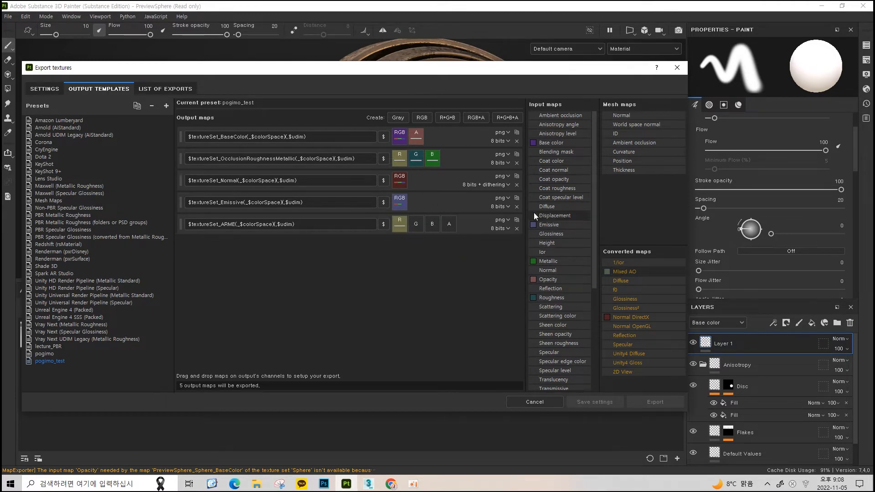
mouse_move(420, 229)
mouse_down()
mouse_move(440, 232)
mouse_move(417, 225)
mouse_up()
drag(548, 258, 436, 224)
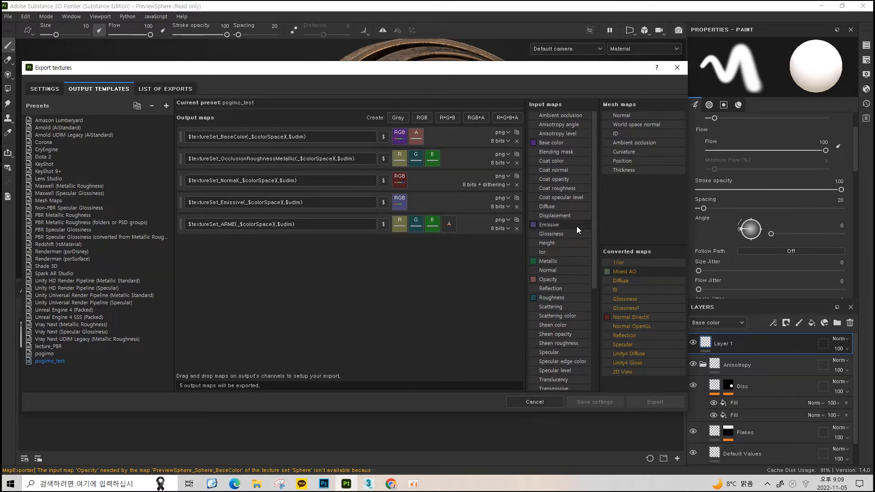
drag(558, 226, 447, 225)
click(461, 239)
click(669, 72)
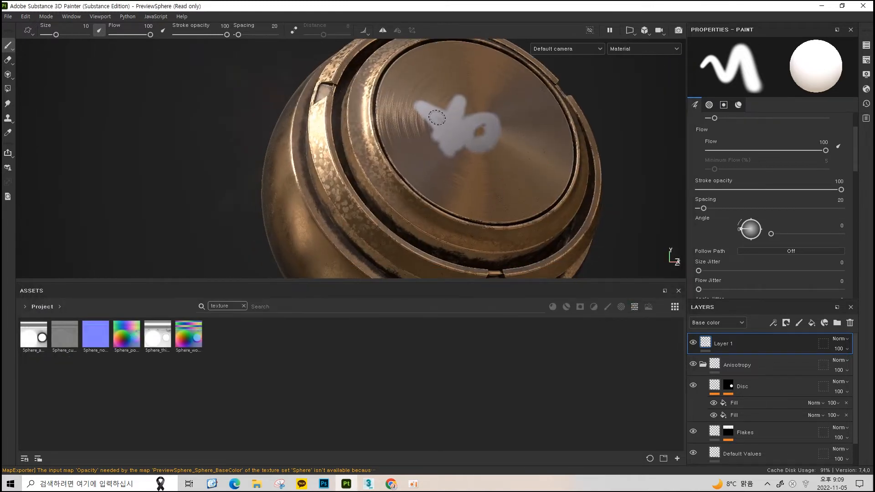
Add a fill layer above Layer 1 and disable all its material channels except emissive
click(811, 322)
click(800, 85)
click(793, 75)
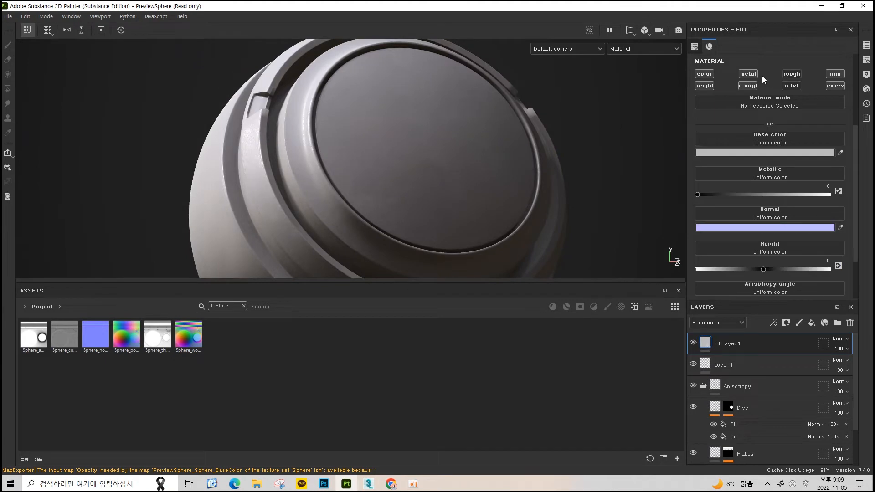
click(752, 76)
click(750, 86)
click(706, 87)
click(706, 75)
click(842, 74)
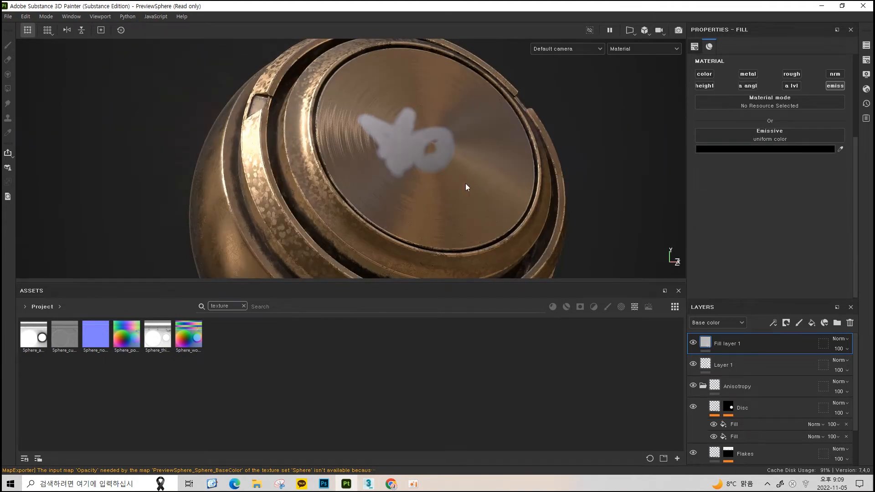
Cycle the viewport display through the channels up to Emissive
alt+drag(463, 186, 398, 206)
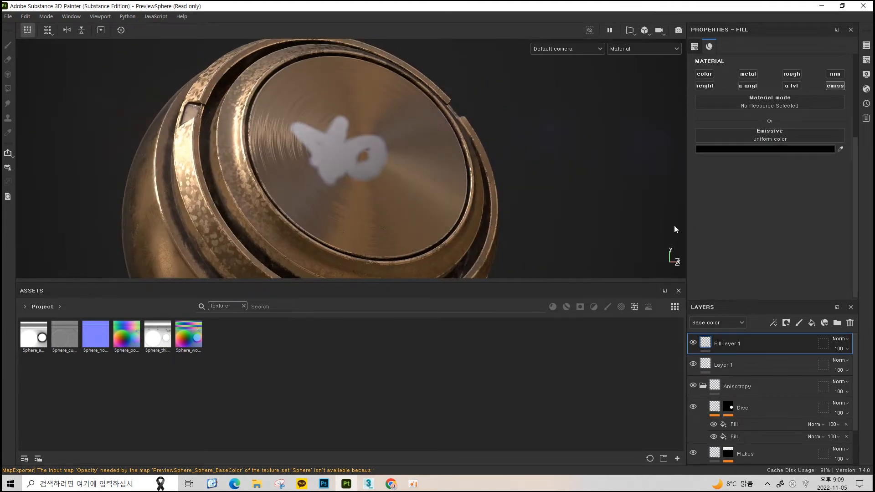
key(c)
key(c)
key(c)
key(c)
key(c)
key(c)
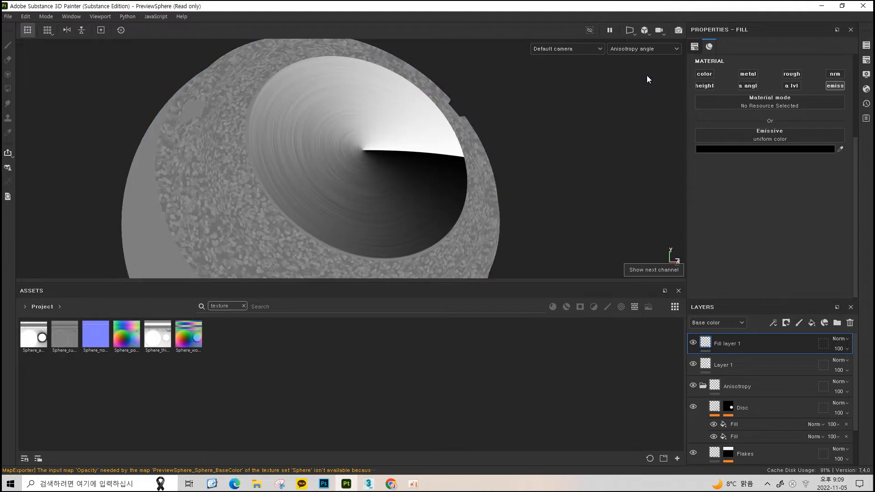
alt+middle_drag(495, 113, 528, 130)
alt+middle_drag(238, 172, 240, 151)
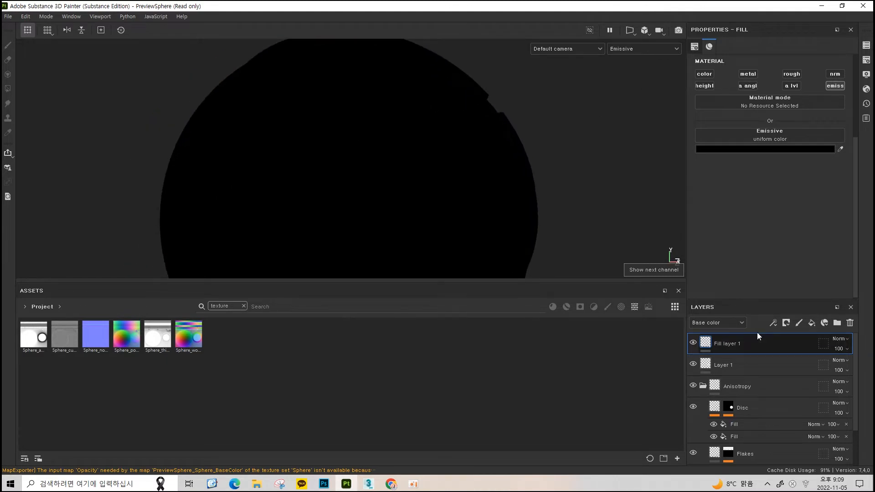
Duplicate the emissive fill layer and set the copy's emissive color to white
key(ctrl+d)
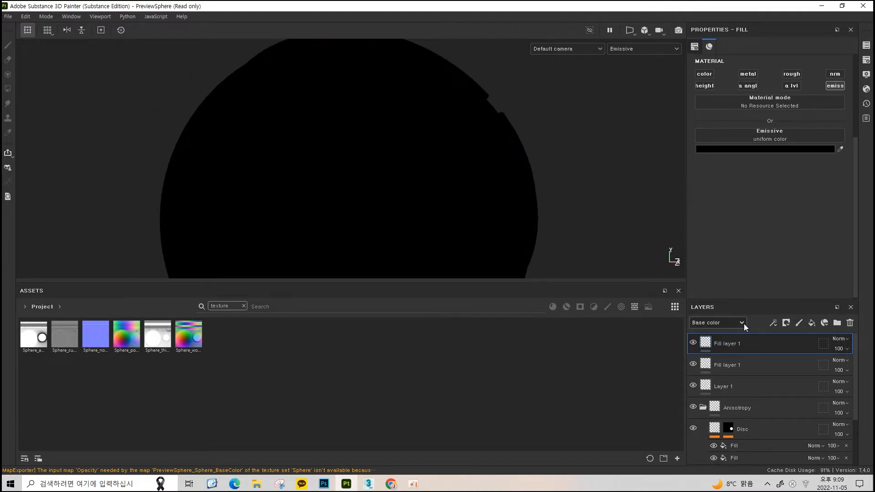
click(805, 149)
drag(793, 152, 810, 142)
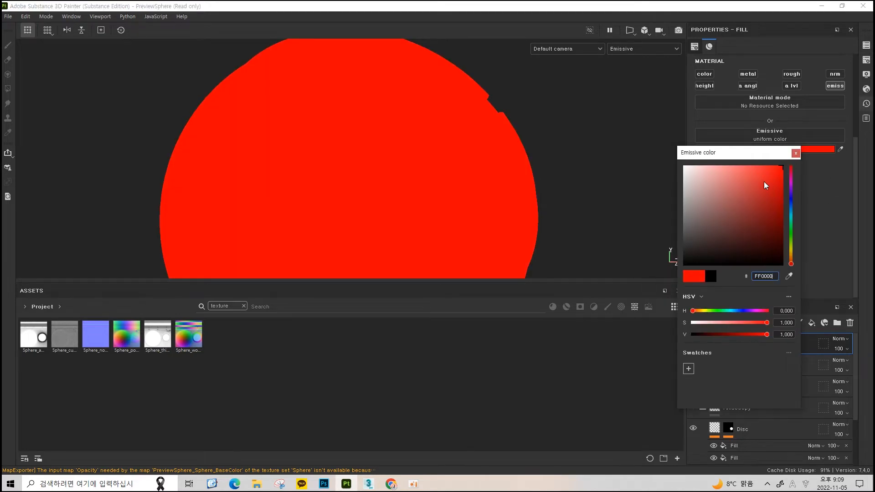
drag(768, 185, 681, 164)
Add a black mask with a paint effect to the duplicated fill layer
right_click(747, 341)
click(790, 18)
right_click(775, 347)
click(786, 334)
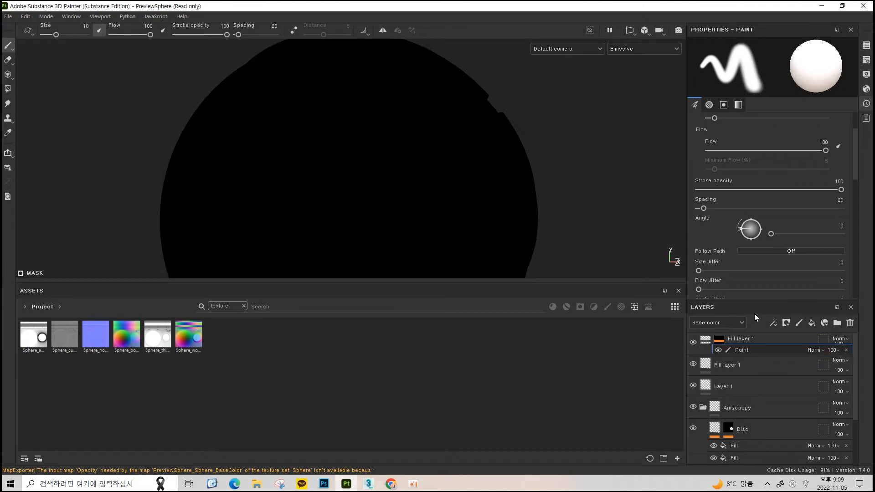
Hand-paint large white Korean lettering on the sphere in the mask, with a brush size of about 7
mouse_move(451, 98)
mouse_down()
mouse_move(413, 137)
mouse_move(475, 159)
mouse_move(416, 111)
mouse_move(387, 122)
mouse_up()
key(ctrl+z)
scroll(430, 117, down, 2)
alt+middle_drag(387, 122, 331, 129)
ctrl+right_drag(373, 121, 367, 120)
mouse_move(350, 120)
mouse_down()
mouse_move(412, 107)
mouse_move(372, 145)
mouse_up()
mouse_move(390, 117)
mouse_down()
mouse_move(394, 139)
mouse_move(402, 136)
mouse_up()
mouse_move(390, 145)
mouse_down()
mouse_move(384, 181)
mouse_move(425, 173)
mouse_up()
mouse_move(429, 135)
mouse_down()
mouse_move(445, 132)
mouse_move(436, 168)
mouse_up()
mouse_move(456, 108)
mouse_down()
mouse_move(460, 166)
mouse_move(482, 129)
mouse_up()
mouse_move(478, 108)
mouse_down()
mouse_move(498, 116)
mouse_move(499, 133)
mouse_up()
mouse_move(485, 135)
mouse_down()
mouse_move(500, 131)
mouse_move(490, 166)
mouse_up()
drag(486, 170, 506, 162)
mouse_move(473, 120)
alt+mouse_down()
mouse_move(430, 118)
mouse_move(445, 139)
alt+mouse_up()
scroll(430, 117, down, 2)
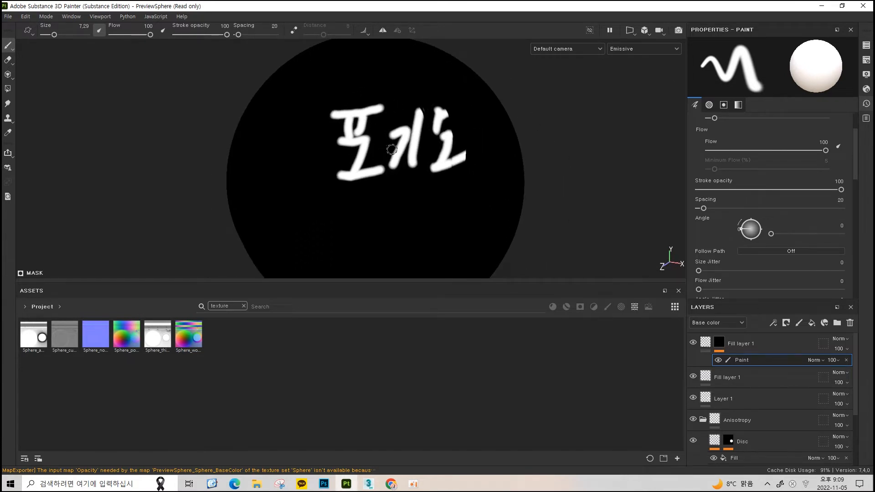
Enlarge the brush to about 60 and paint over the lettering in black to clear it from the mask
scroll(391, 150, up, 1)
ctrl+right_drag(355, 121, 437, 121)
mouse_move(355, 121)
mouse_down()
mouse_move(428, 233)
mouse_move(530, 157)
mouse_up()
key(b)
alt+middle_drag(423, 150, 451, 142)
alt+drag(318, 155, 413, 146)
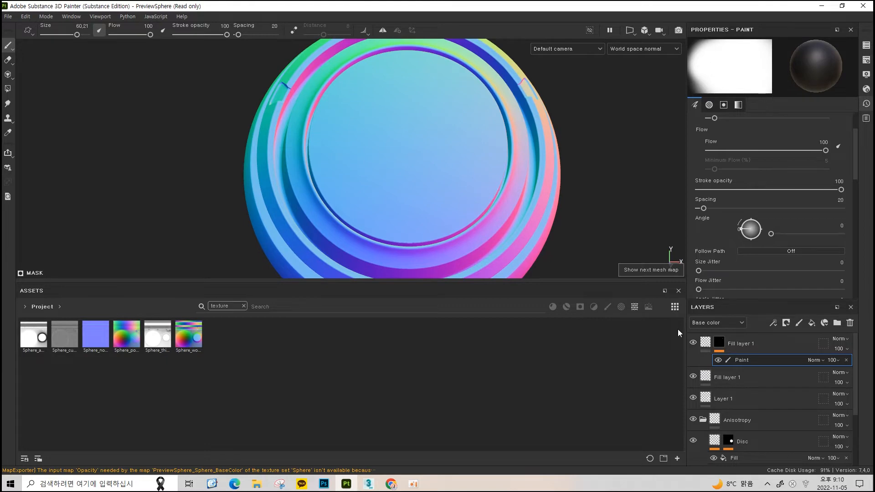
Show the full material and paint small white Korean lettering on the lower disc in the mask, with a brush size of about 5
alt+click(720, 343)
key(m)
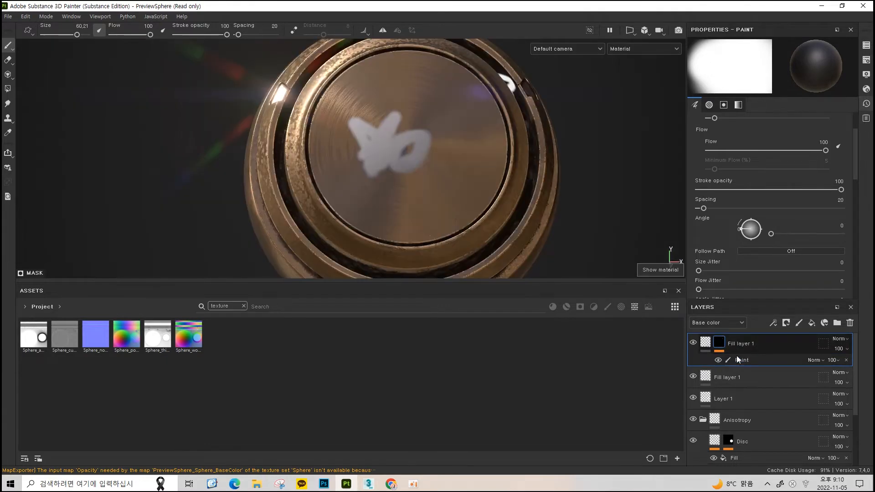
mouse_move(536, 62)
alt+mouse_down()
mouse_move(509, 86)
mouse_move(540, 53)
alt+mouse_up()
ctrl+right_drag(370, 113, 360, 113)
mouse_move(350, 96)
mouse_down()
mouse_move(388, 85)
mouse_move(354, 97)
mouse_up()
ctrl+right_drag(353, 98, 347, 97)
drag(328, 95, 387, 93)
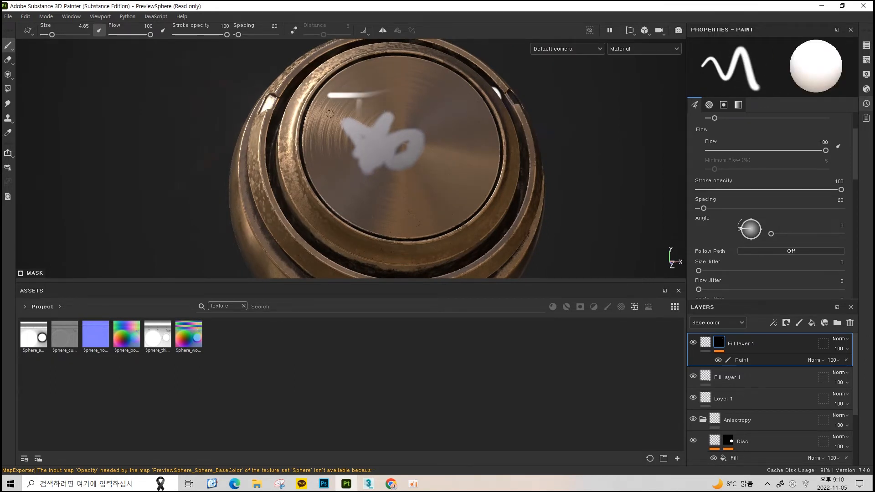
key(ctrl+z)
drag(338, 192, 363, 192)
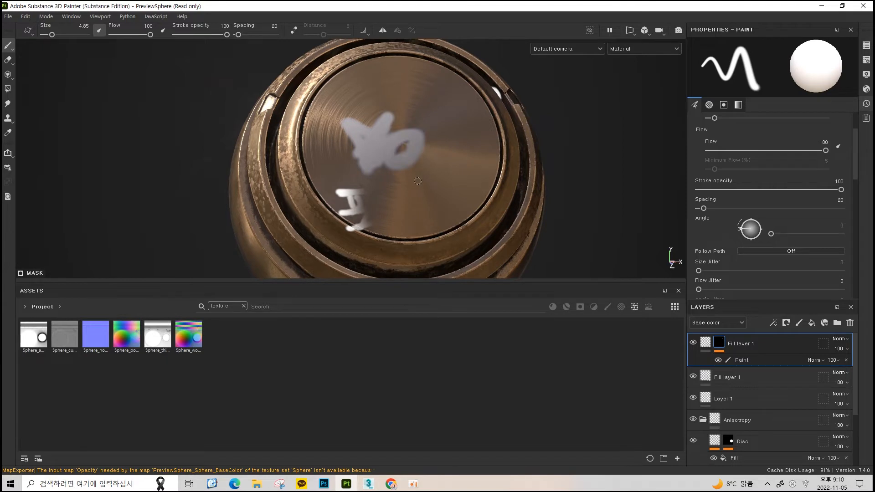
Step through the individual channel displays to check the sphere with the painted emissive lettering
key(c)
key(c)
key(c)
key(c)
key(c)
key(c)
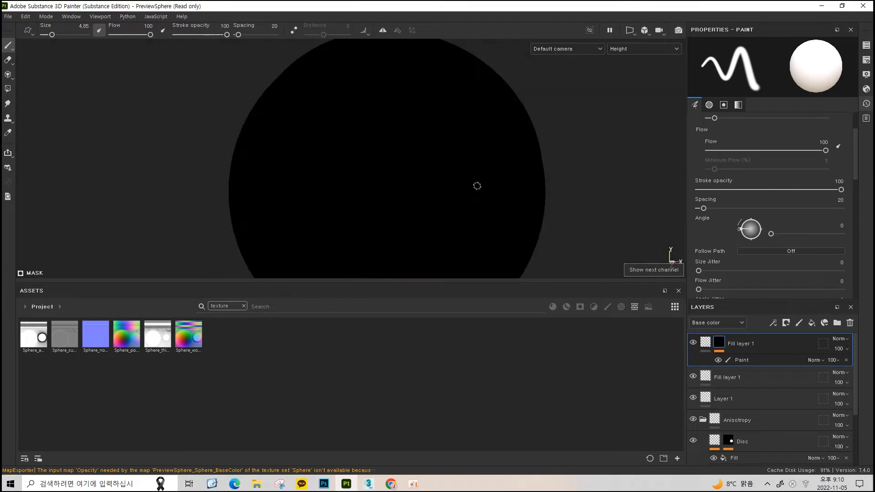
key(c)
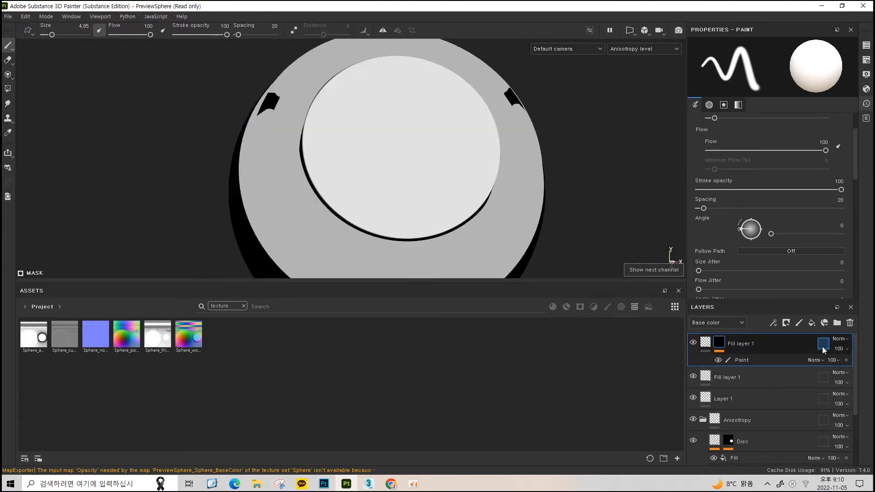
Delete the masked fill layer copy and the painted Layer 1, and return the viewport to the material display
key(Delete)
key(m)
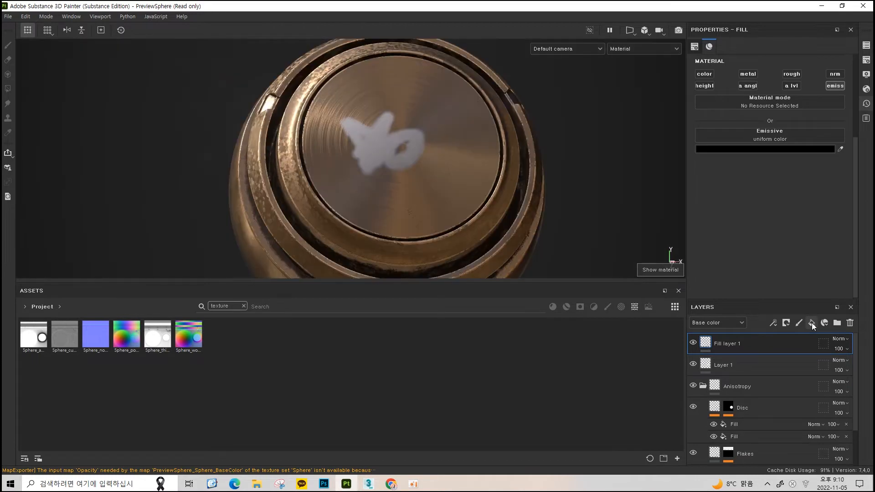
click(738, 363)
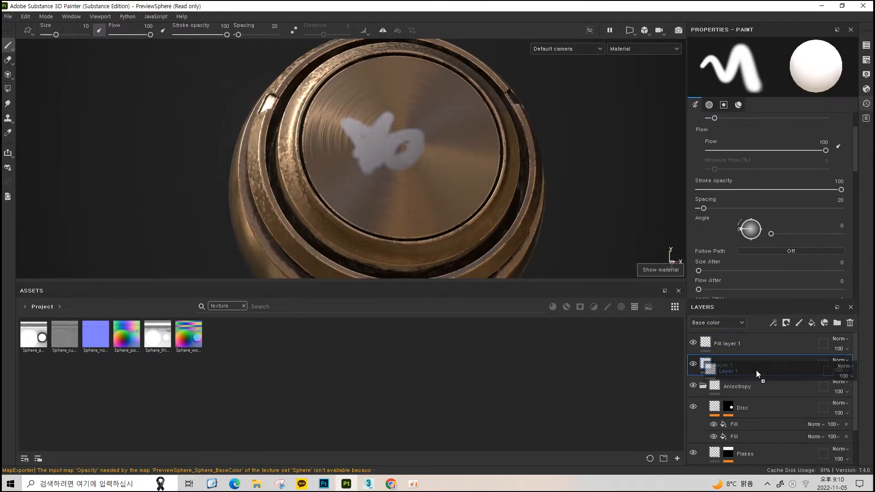
key(Delete)
Add a fill layer above Fill layer 1, keep only its emissive channel active, and set the emissive color to white
click(798, 351)
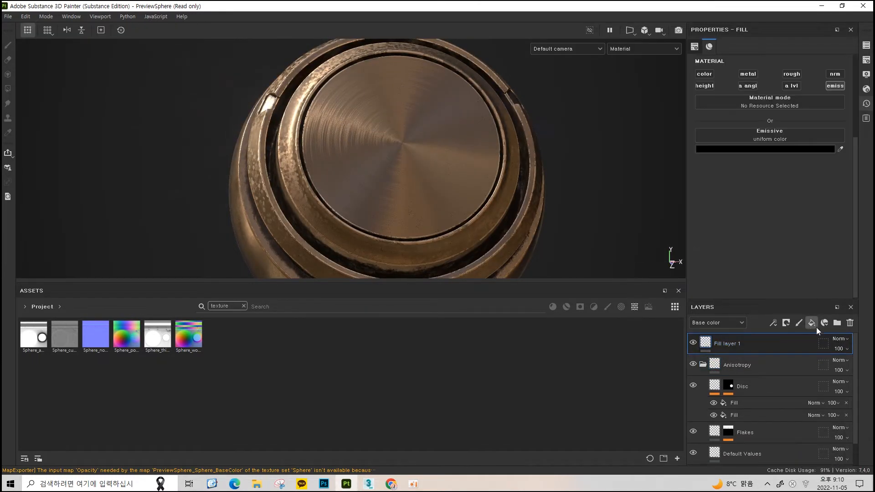
click(813, 324)
click(791, 86)
click(752, 85)
click(750, 75)
click(792, 74)
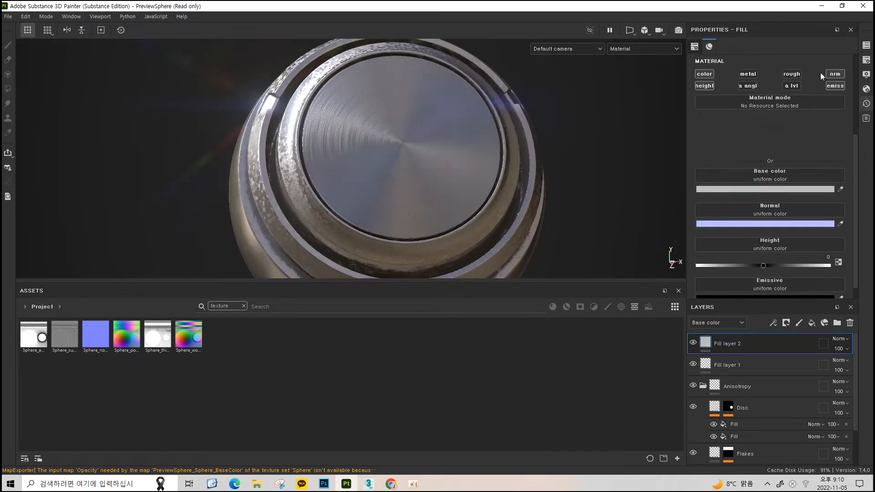
click(832, 74)
click(702, 75)
click(705, 86)
click(753, 150)
drag(714, 199, 630, 170)
click(743, 160)
Add a black mask with a paint effect to Fill layer 2
right_click(771, 344)
click(782, 18)
right_click(750, 352)
right_click(729, 342)
click(693, 292)
Paint the underlined lettering 포기모 in white across the sphere's front disc in the Fill layer 2 mask
scroll(386, 126, up, 1)
alt+middle_drag(386, 126, 352, 120)
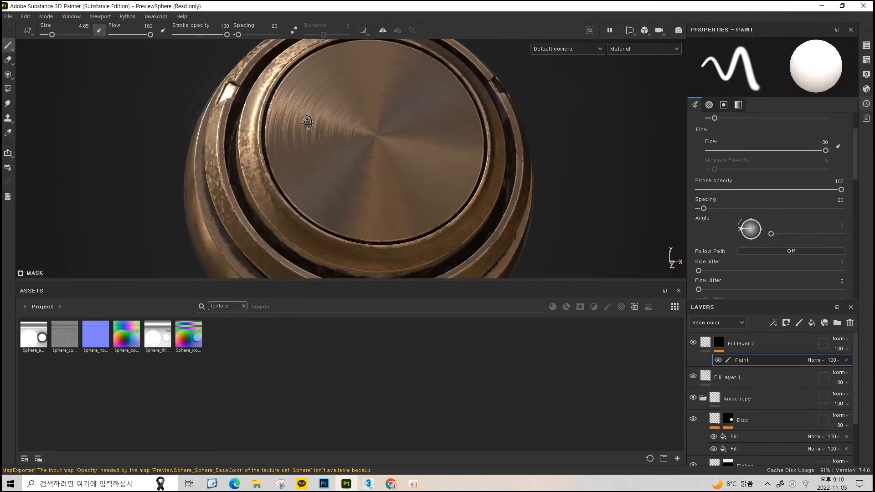
alt+drag(352, 120, 355, 132)
scroll(354, 132, down, 2)
scroll(365, 126, down, 1)
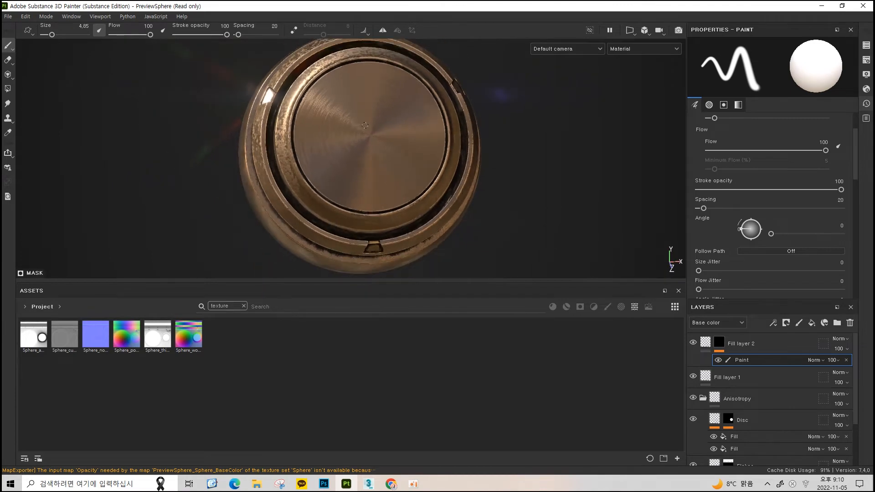
scroll(364, 147, down, 2)
scroll(371, 139, up, 3)
mouse_move(323, 122)
alt+mouse_down()
mouse_move(323, 135)
mouse_move(345, 148)
alt+mouse_up()
mouse_move(303, 129)
mouse_down()
mouse_move(338, 125)
mouse_move(332, 153)
mouse_up()
mouse_move(303, 154)
mouse_down()
mouse_move(344, 153)
mouse_move(337, 173)
mouse_up()
drag(307, 175, 355, 175)
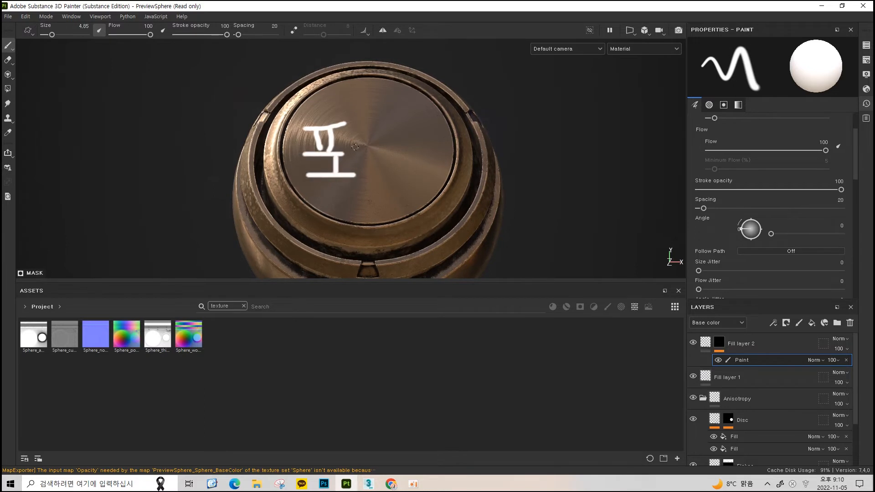
drag(360, 133, 368, 165)
mouse_move(393, 111)
mouse_down()
mouse_move(403, 156)
mouse_move(414, 137)
mouse_up()
mouse_move(412, 114)
mouse_down()
mouse_move(431, 116)
mouse_move(431, 138)
mouse_up()
drag(415, 137, 431, 136)
mouse_move(422, 139)
mouse_down()
mouse_move(423, 157)
mouse_move(452, 158)
mouse_up()
drag(298, 193, 460, 170)
mouse_move(372, 154)
alt+mouse_down()
mouse_move(361, 191)
mouse_move(369, 160)
mouse_move(404, 172)
alt+mouse_up()
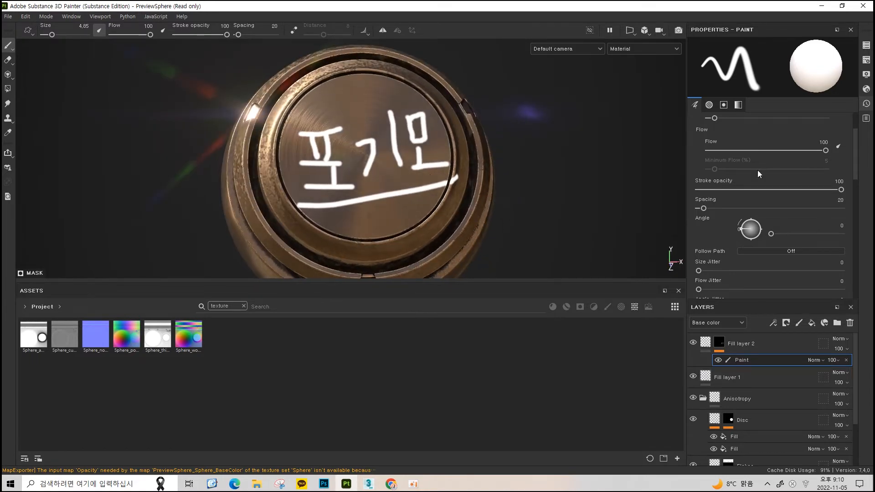
Check the texture set's channel list and the channels that can be added
key(ctrl+shift+e)
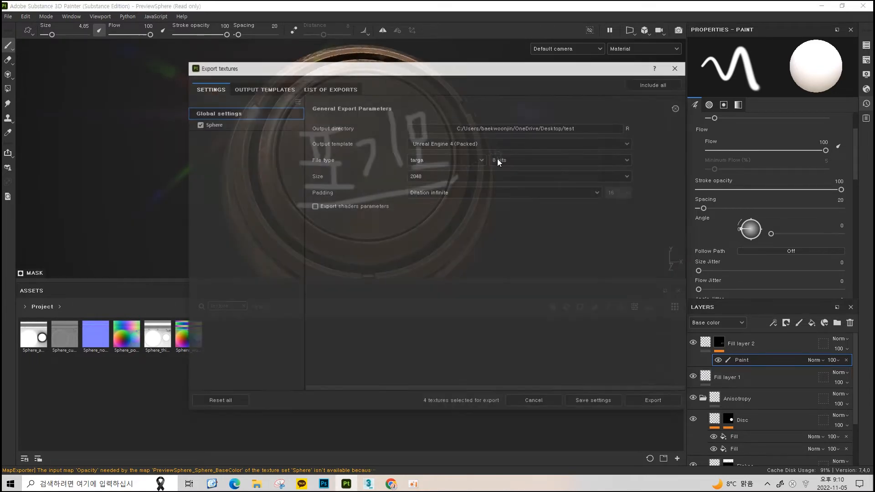
click(676, 67)
click(867, 46)
click(867, 59)
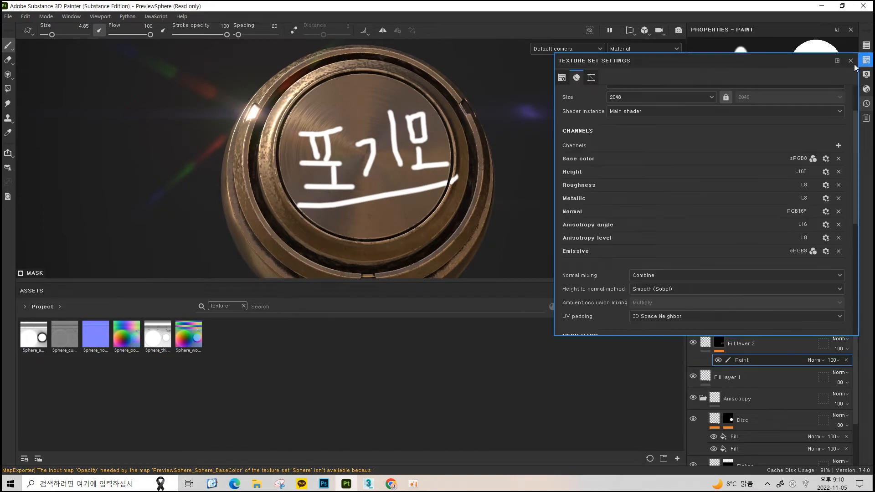
click(837, 145)
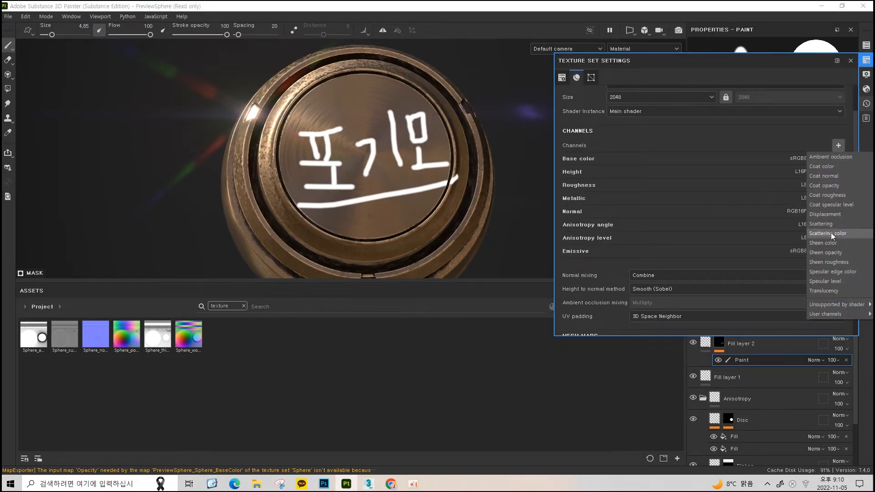
click(845, 82)
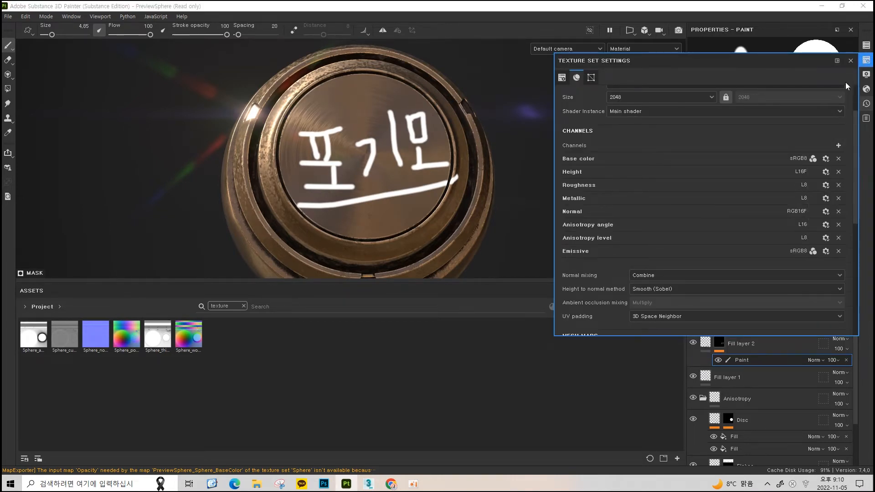
click(851, 60)
Review the output maps of the pogimo_test preset and set it as the output template for the texture export
middle_drag(343, 166, 382, 147)
key(ctrl+shift+e)
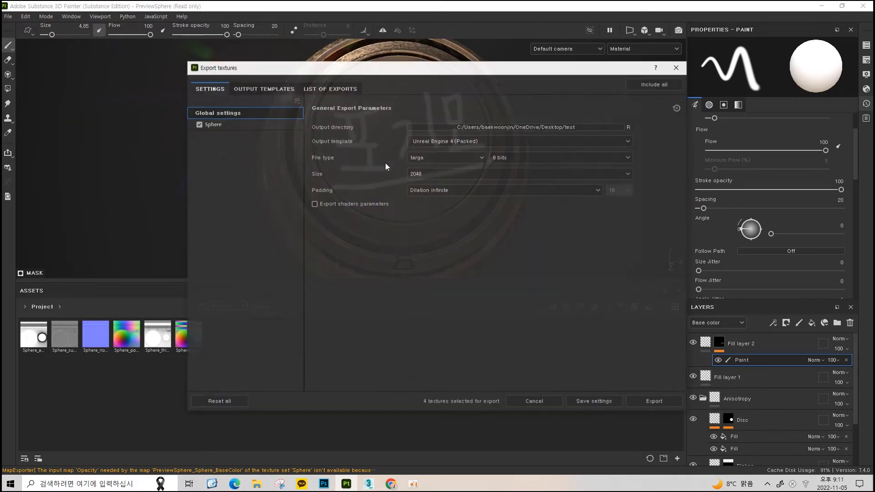
click(277, 89)
click(214, 361)
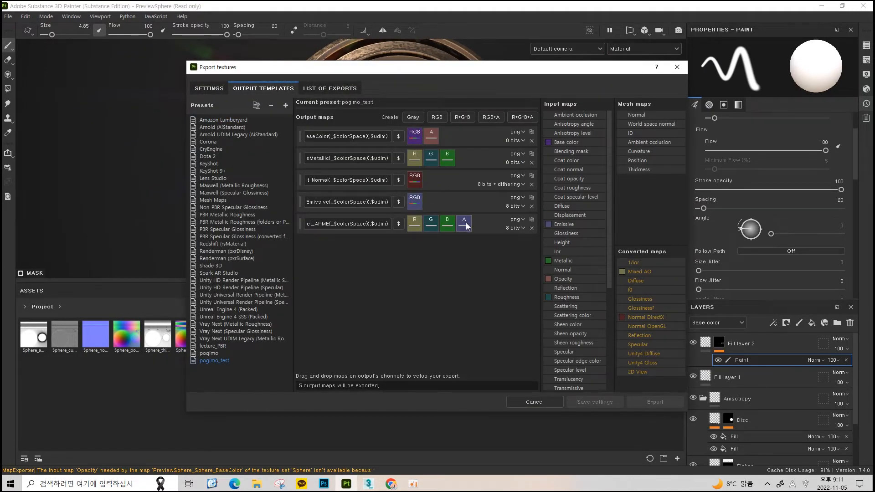
click(209, 88)
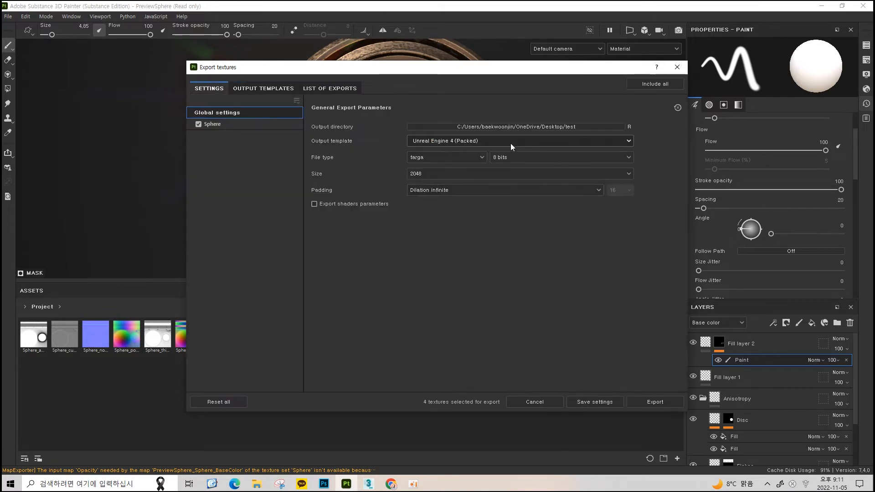
click(493, 137)
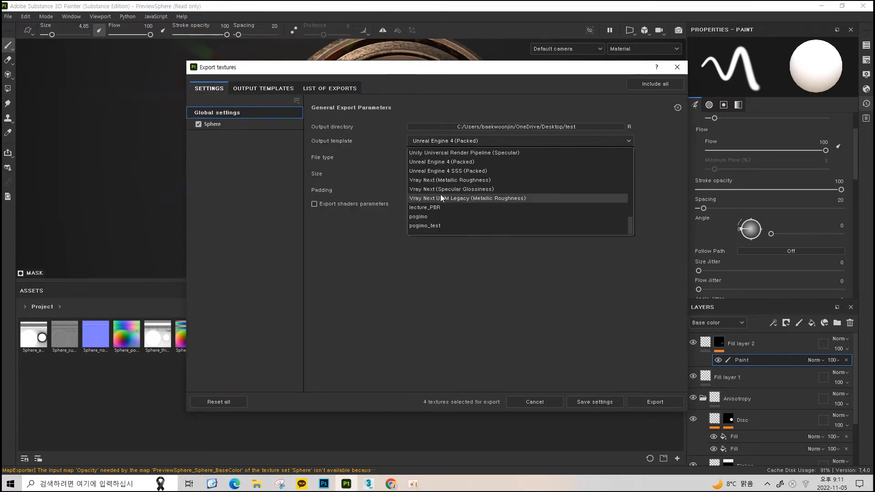
click(442, 225)
Delete the old Targa files in the test folder and export the textures with the pogimo_test template
mouse_move(256, 484)
click(260, 463)
key(ctrl+a)
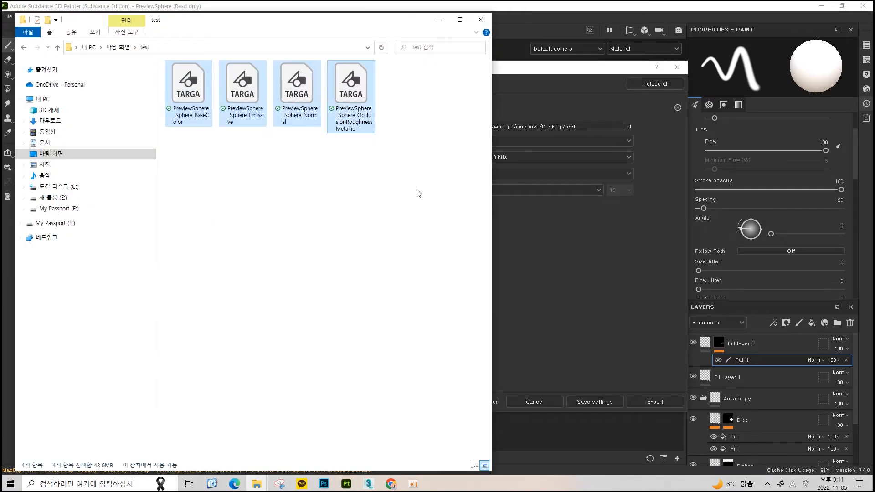
key(Delete)
click(481, 20)
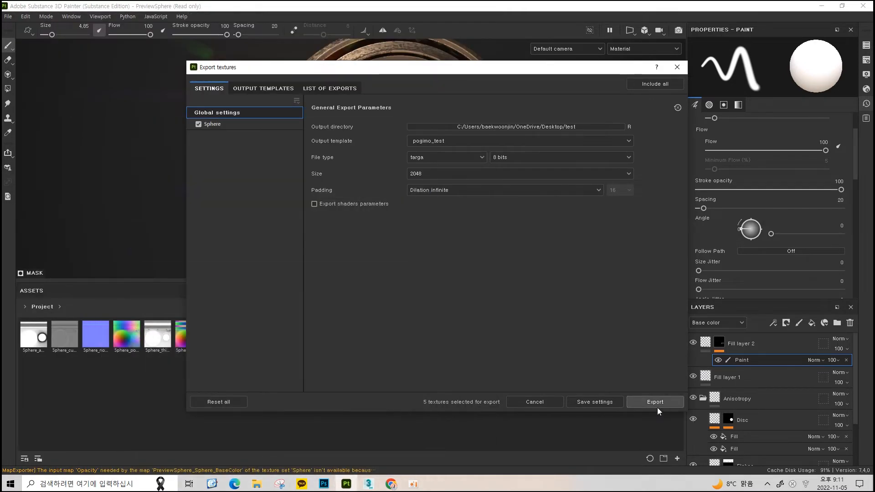
click(656, 402)
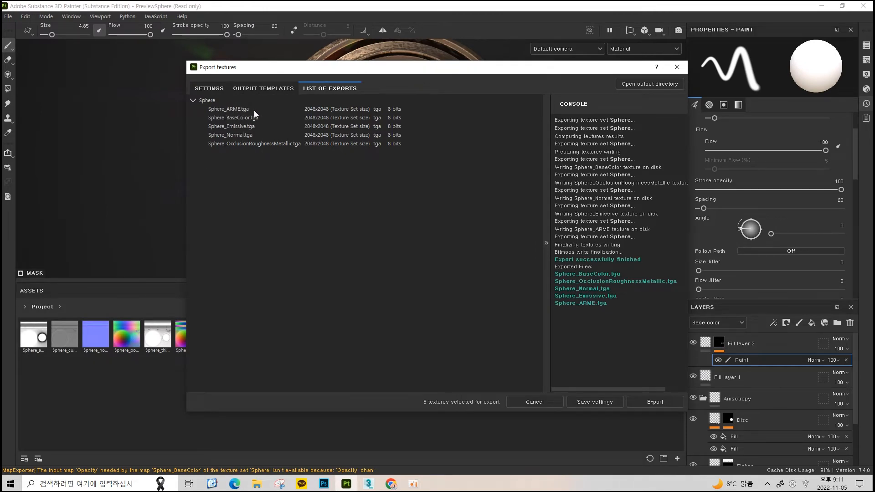
Remove the OcclusionRoughnessMetallic output map from the pogimo_test preset and return to the general export settings
click(272, 88)
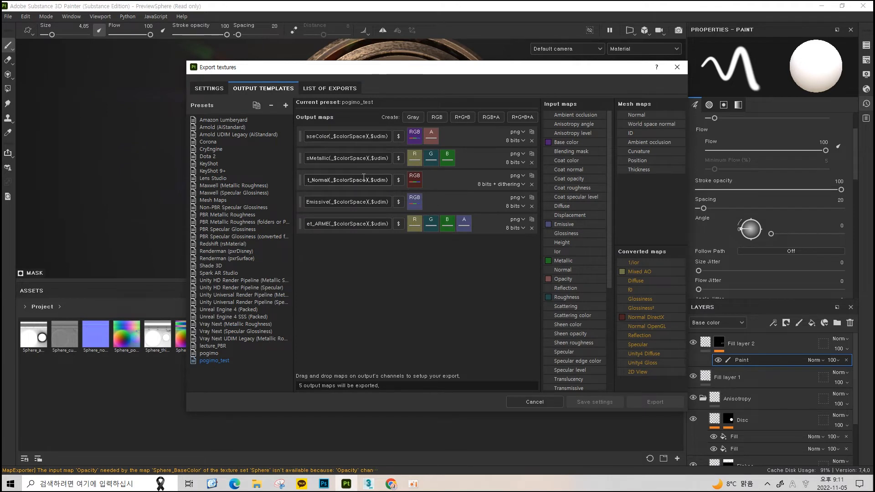
click(531, 162)
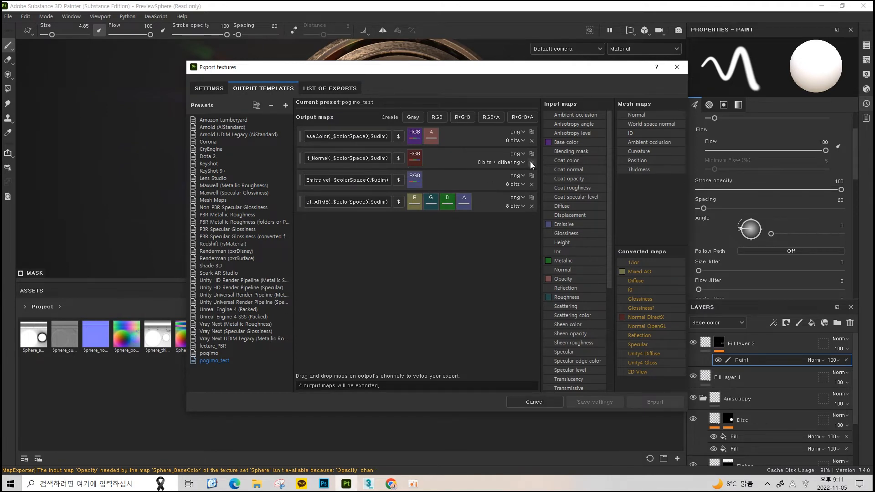
click(226, 88)
Permanently delete the exported files in the test folder and export the textures again
mouse_move(257, 484)
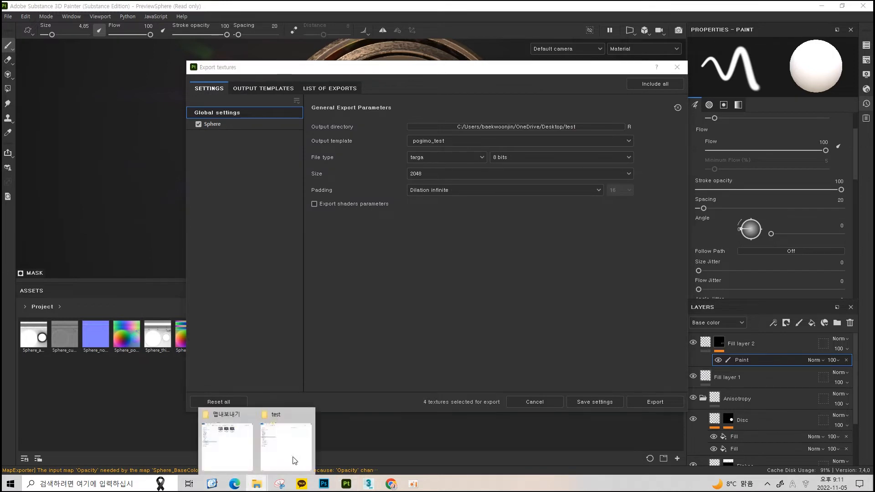
click(293, 456)
drag(417, 238, 205, 91)
key(shift+Delete)
key(Return)
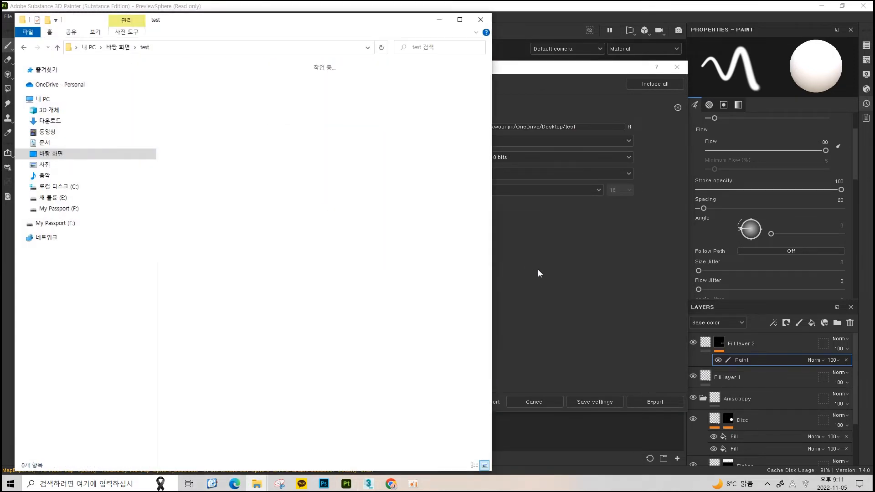
click(539, 272)
click(641, 399)
Look through the newly exported files in the test folder and open Sphere_ARME in Photoshop
key(alt+Tab)
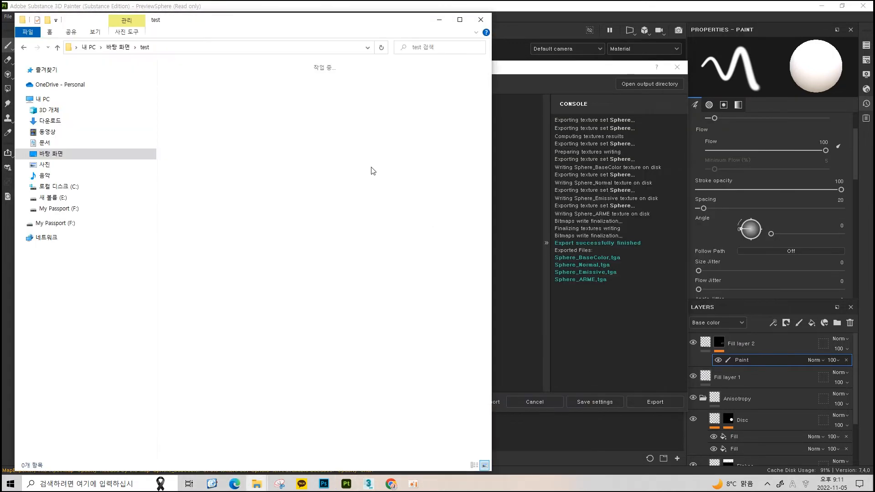
click(301, 87)
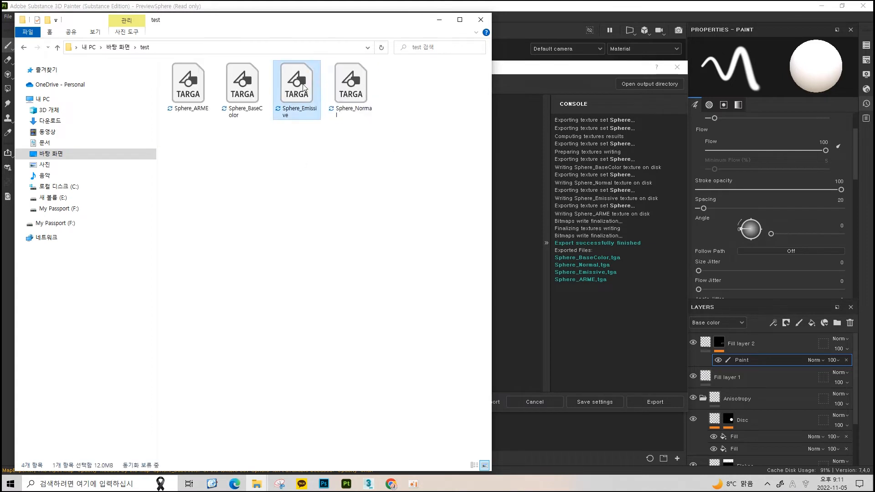
click(249, 85)
click(186, 94)
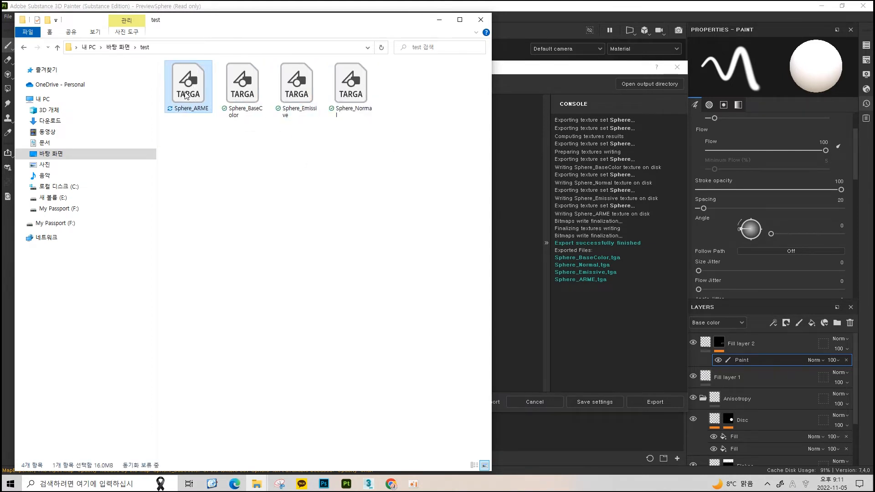
click(213, 145)
double_click(191, 97)
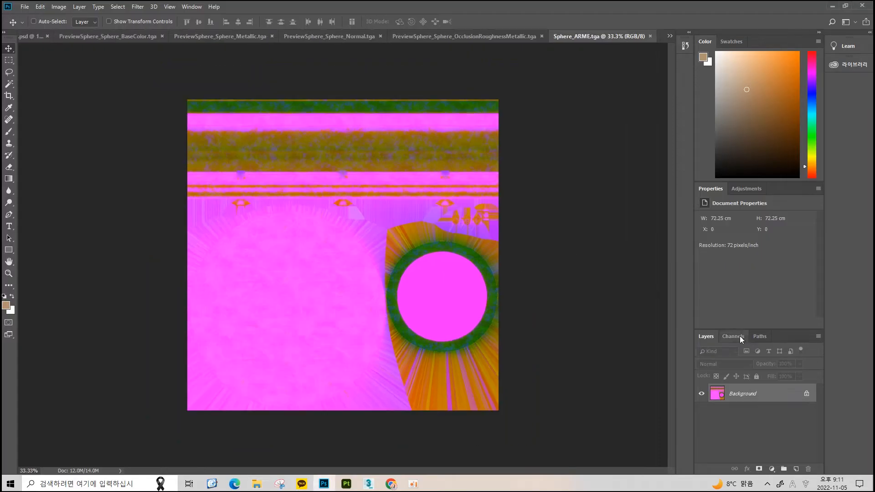
View the Alpha 1 channel of Sphere_ARME, overlay it with green and blue, and restore the RGB composite display
click(740, 337)
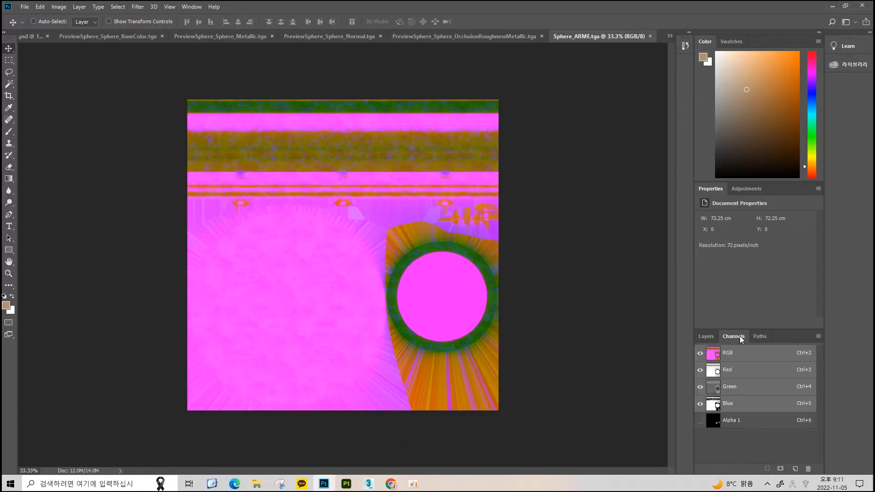
click(718, 421)
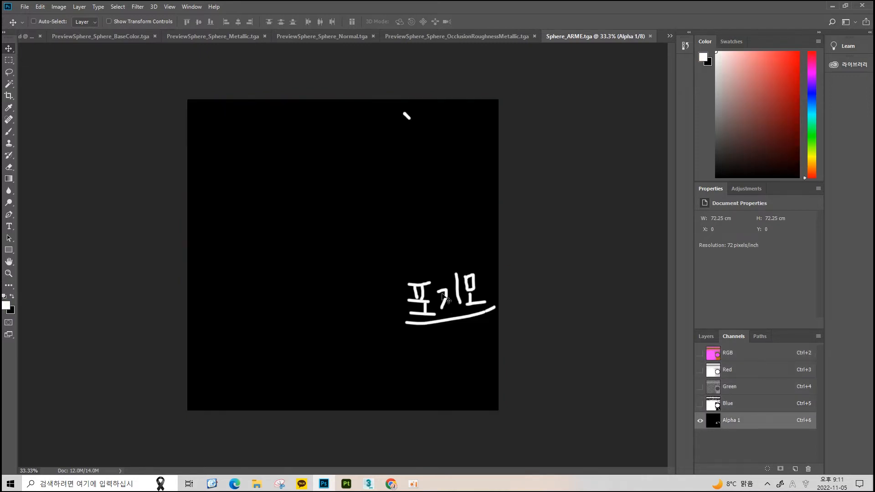
alt+scroll(428, 295, up, 1)
click(700, 387)
click(700, 403)
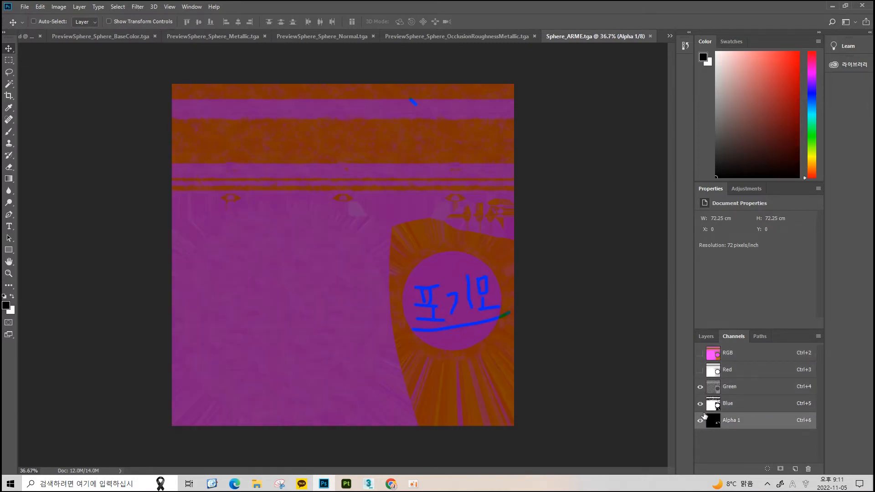
click(700, 420)
key(x)
click(701, 354)
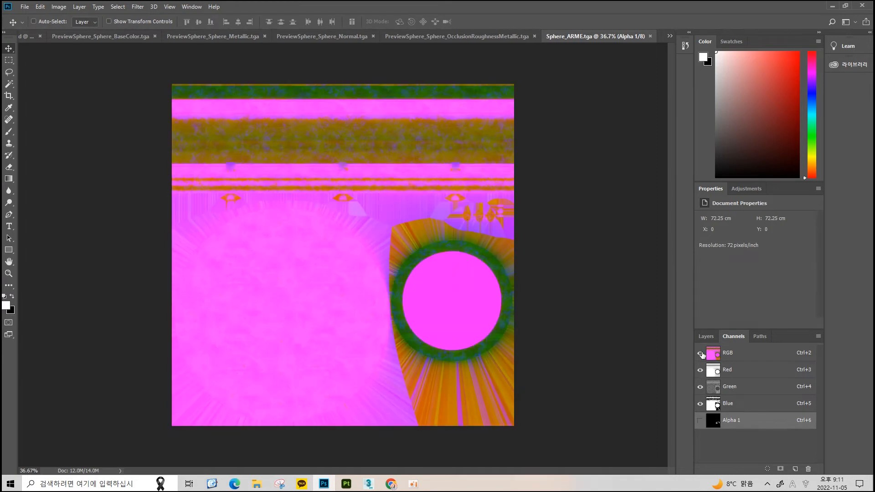
Inspect the red, green, blue and Alpha 1 channels of Sphere_ARME one by one, examining the lettering in the alpha up close
click(733, 372)
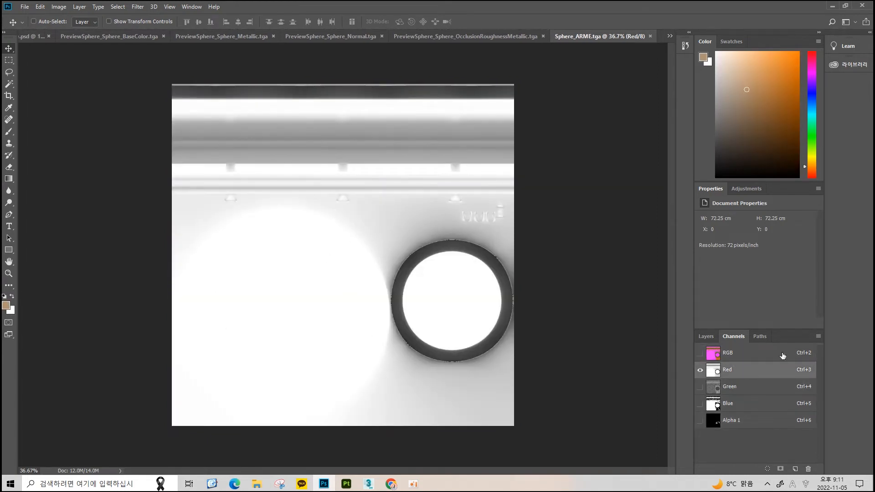
click(716, 387)
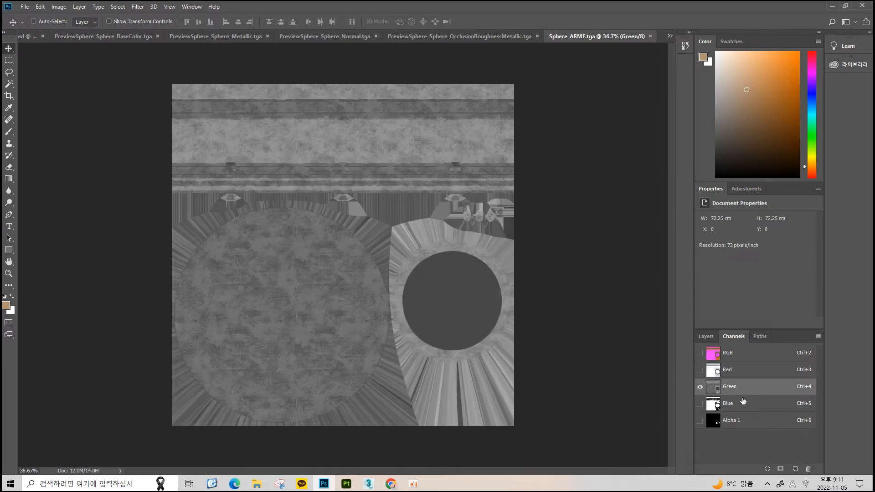
click(742, 401)
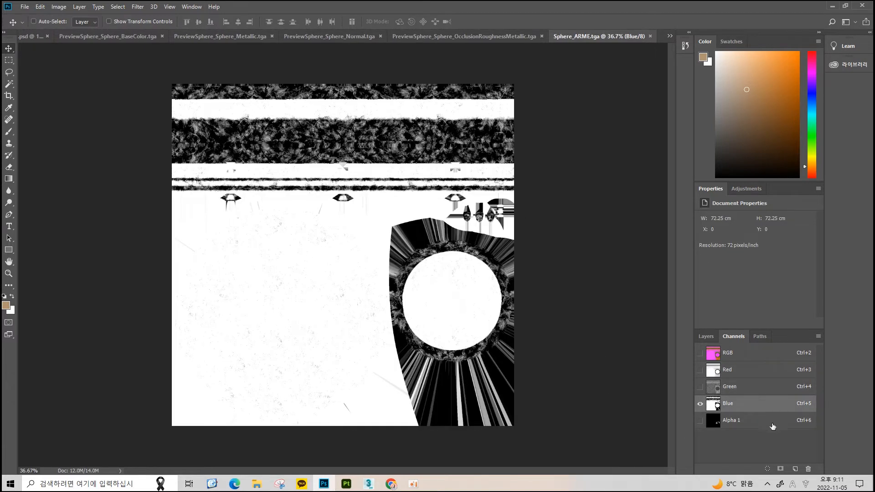
click(729, 421)
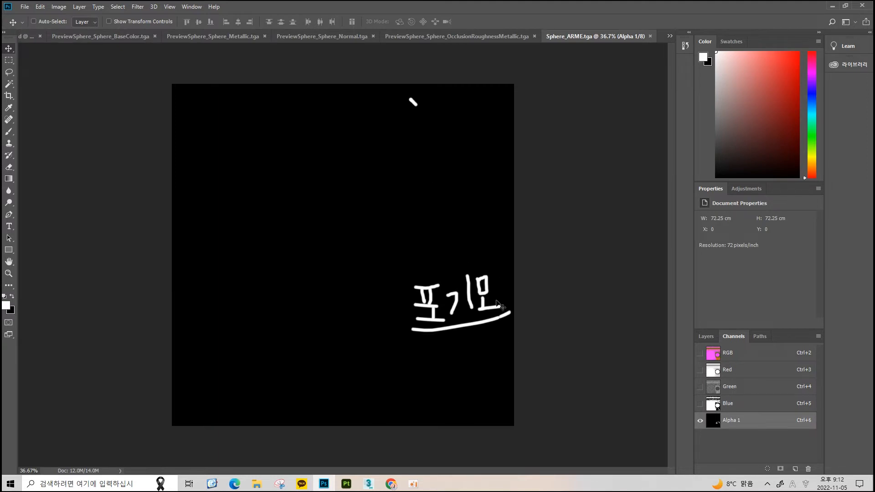
alt+scroll(483, 307, up, 5)
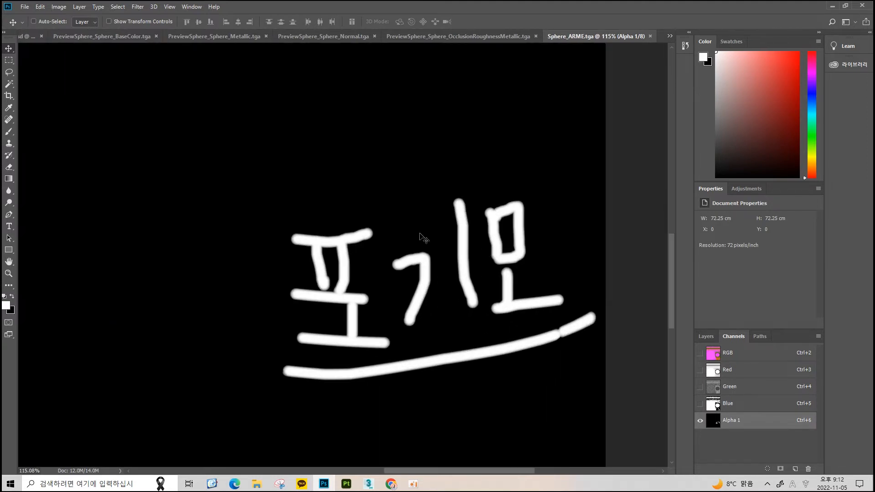
alt+scroll(321, 294, down, 4)
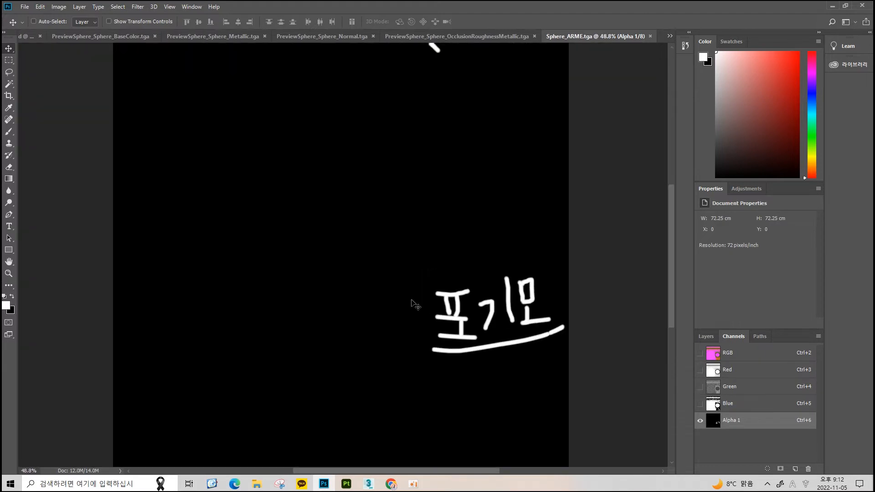
Switch to Substance 3D Painter, close the export window, and set the emissive color of Fill layer 2 to red (FF0000)
alt+scroll(524, 324, up, 1)
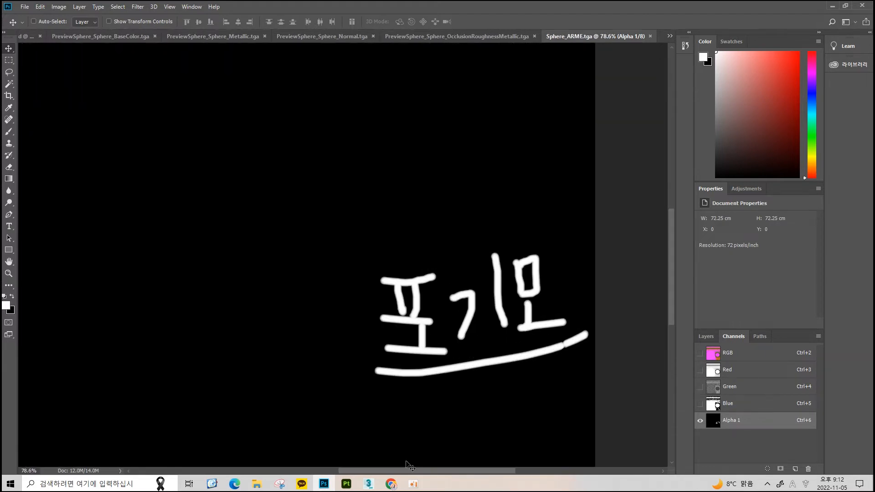
click(346, 484)
click(675, 65)
alt+drag(400, 182, 460, 201)
click(740, 343)
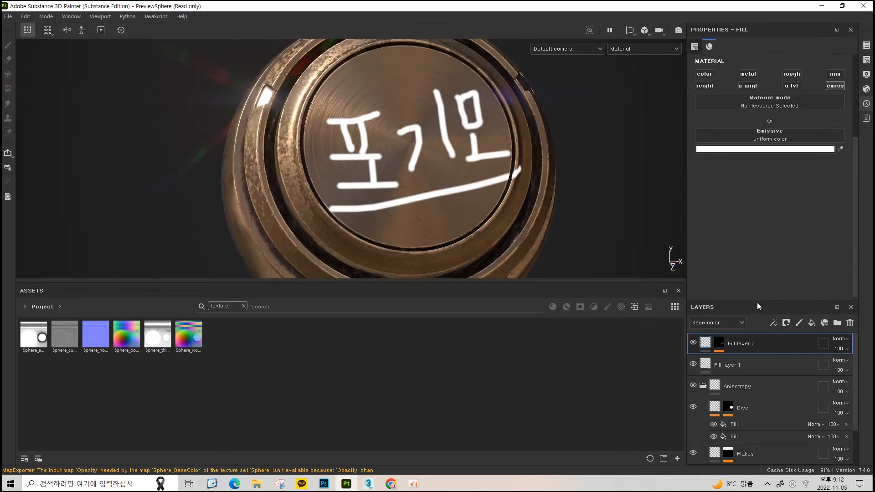
click(783, 150)
click(742, 209)
click(781, 157)
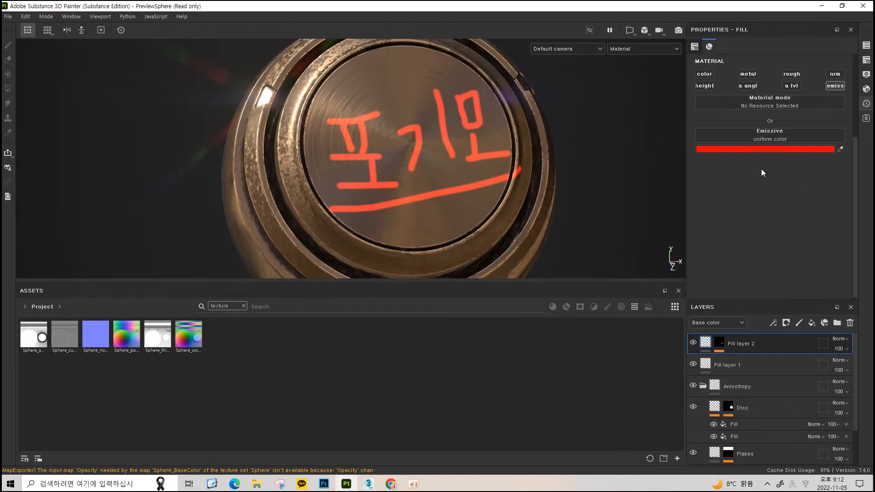
Export the textures again with the red lettering and close the 맵내보내기 folder window
key(ctrl+shift+e)
click(654, 400)
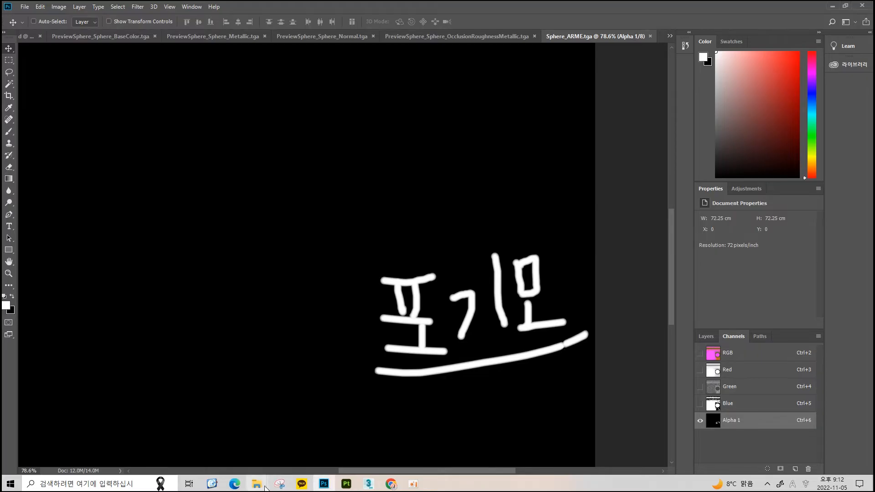
mouse_move(266, 487)
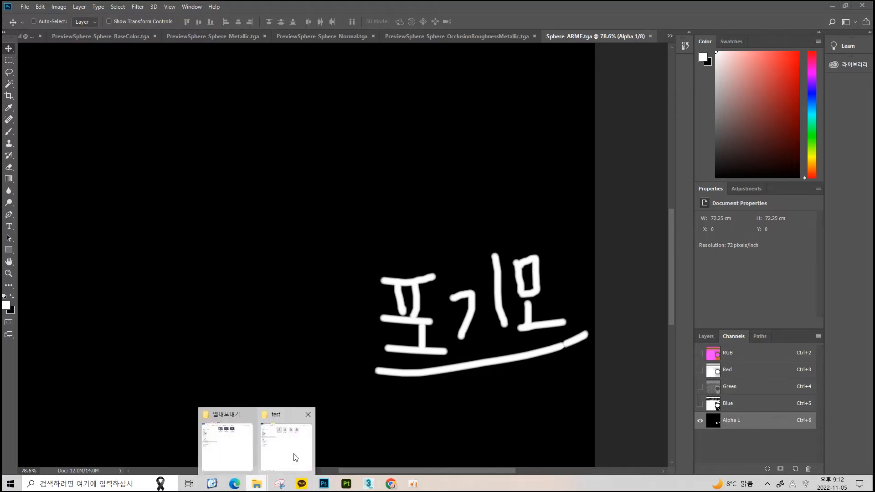
click(248, 453)
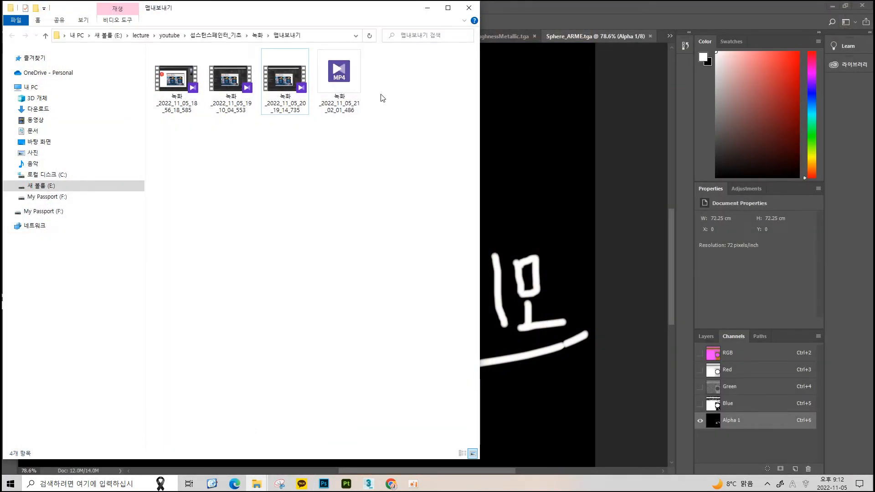
click(469, 8)
click(257, 484)
click(370, 89)
double_click(370, 89)
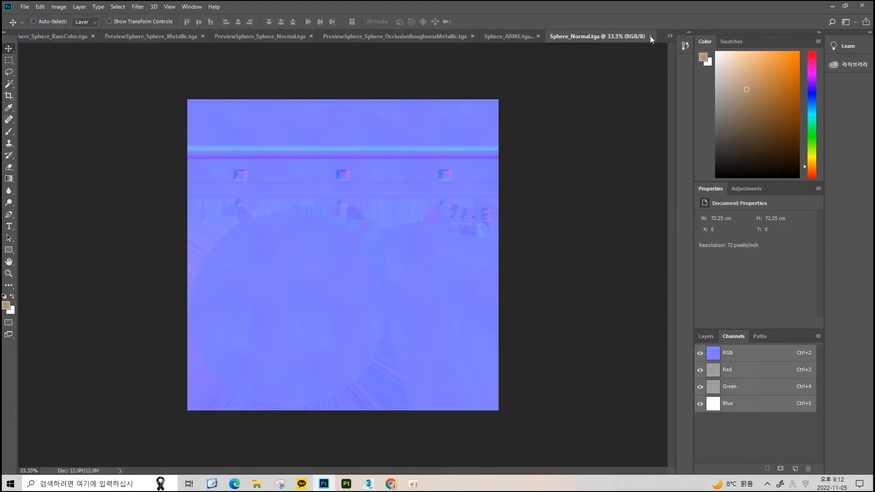
click(650, 35)
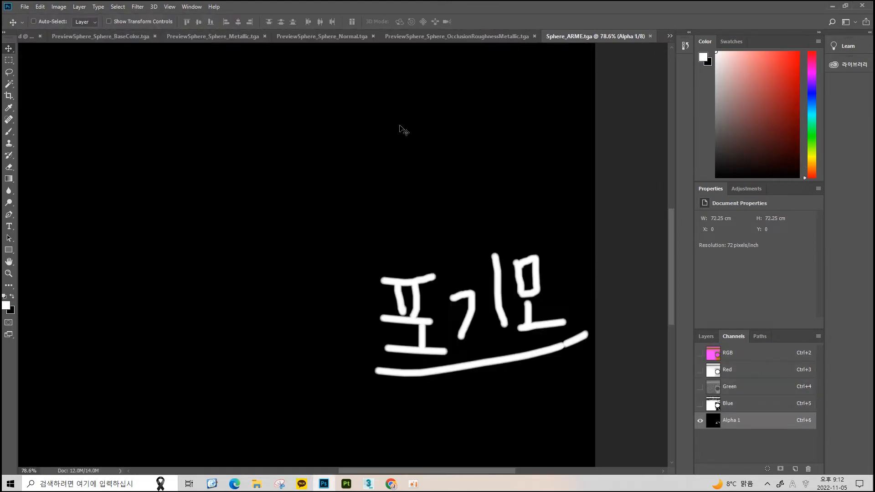
key(alt+Tab)
click(278, 105)
double_click(278, 104)
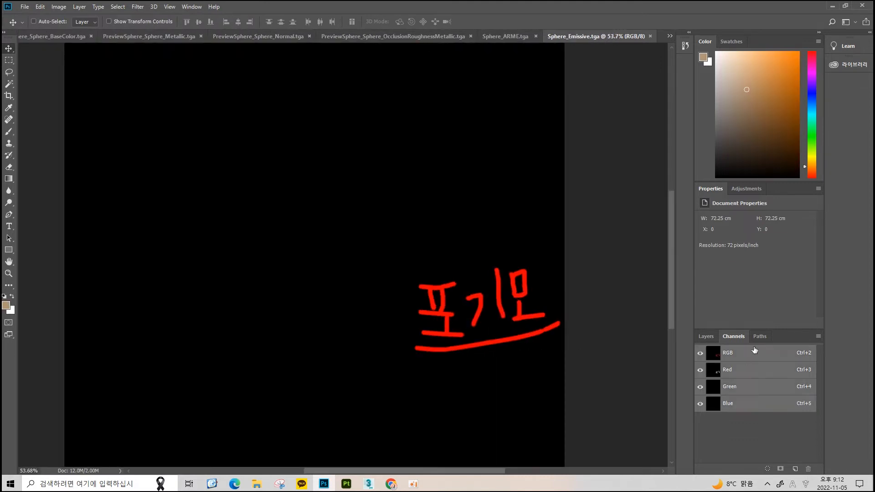
click(711, 336)
alt+scroll(601, 205, down, 3)
click(650, 36)
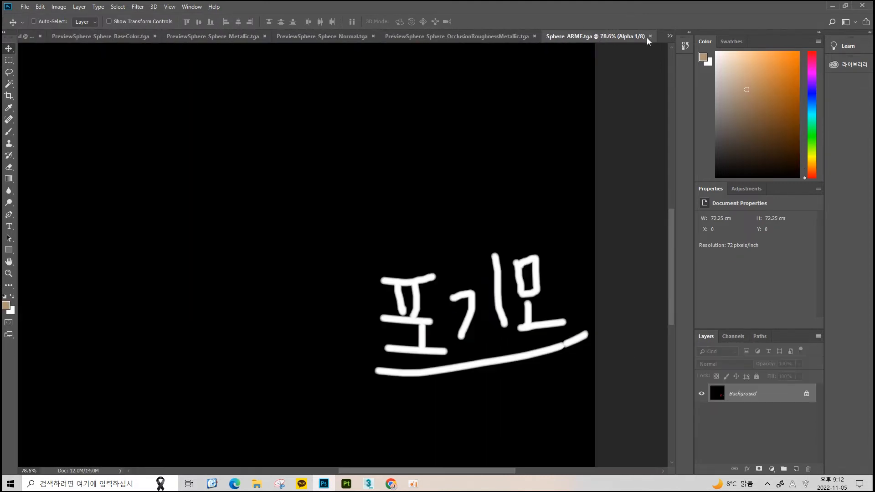
Open Sphere_Emissive from the test folder in Photoshop and examine its lettering up close
key(alt+Tab)
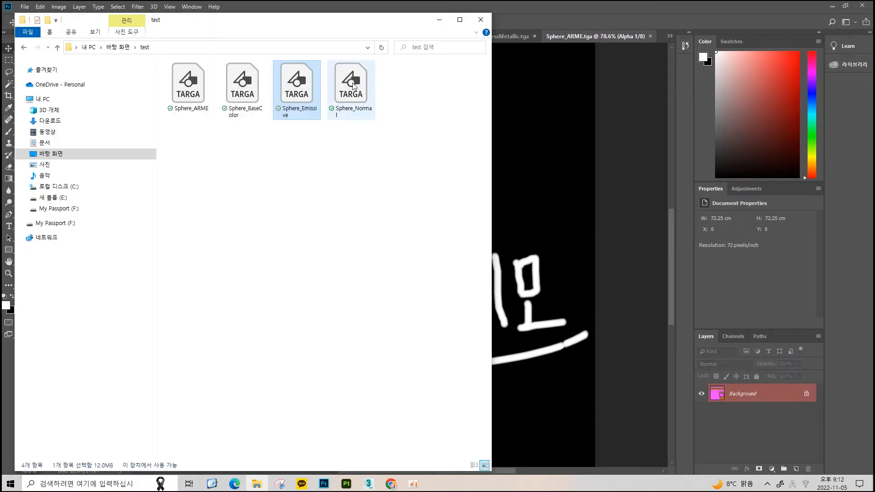
double_click(296, 97)
alt+scroll(475, 322, down, 2)
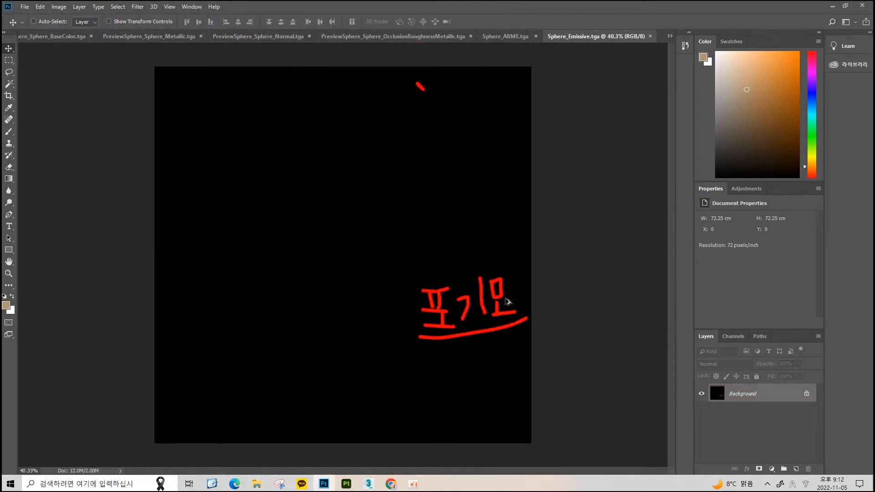
alt+scroll(510, 303, up, 3)
drag(510, 315, 464, 285)
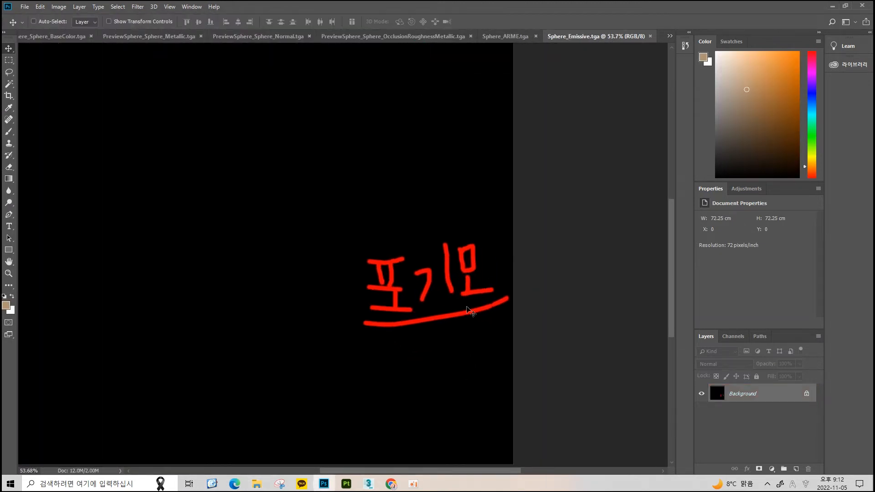
View the red, green and blue channels of Sphere_Emissive and restore the full RGB composite
click(733, 337)
click(733, 371)
click(737, 385)
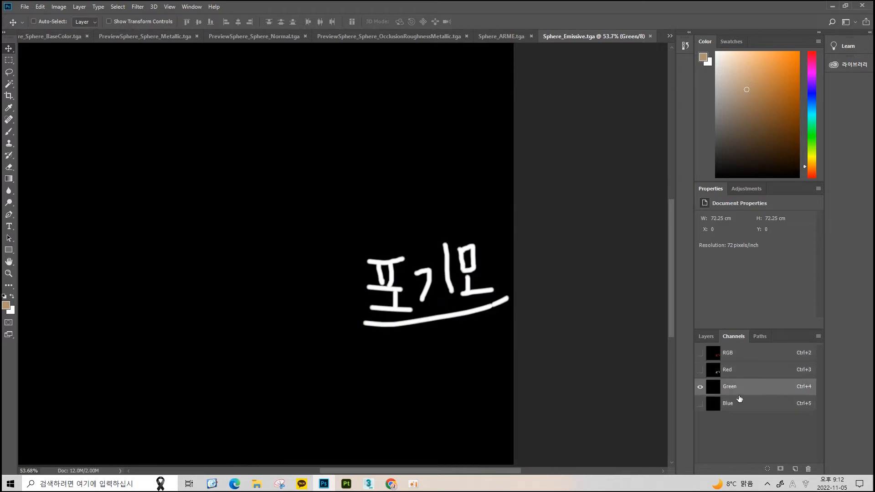
click(738, 398)
click(741, 369)
click(729, 352)
alt+scroll(373, 290, down, 2)
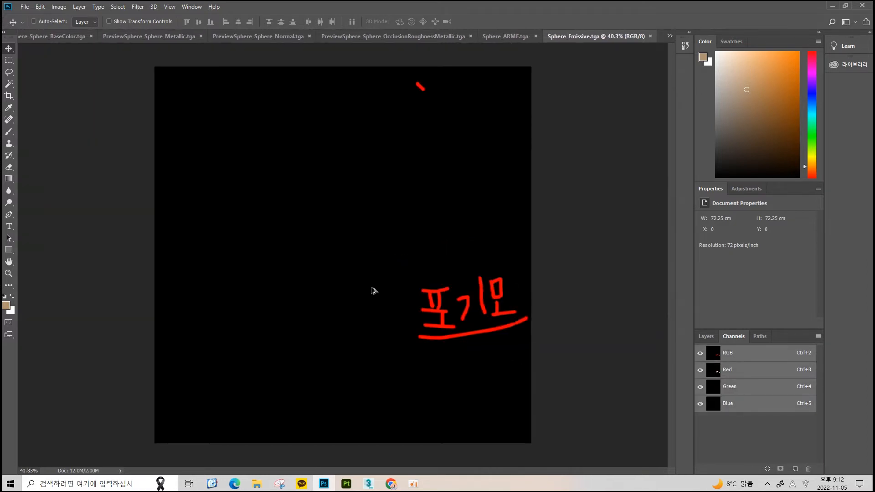
Compare the red channel of Sphere_Emissive with its green and blue channels, and return to the RGB composite
click(750, 371)
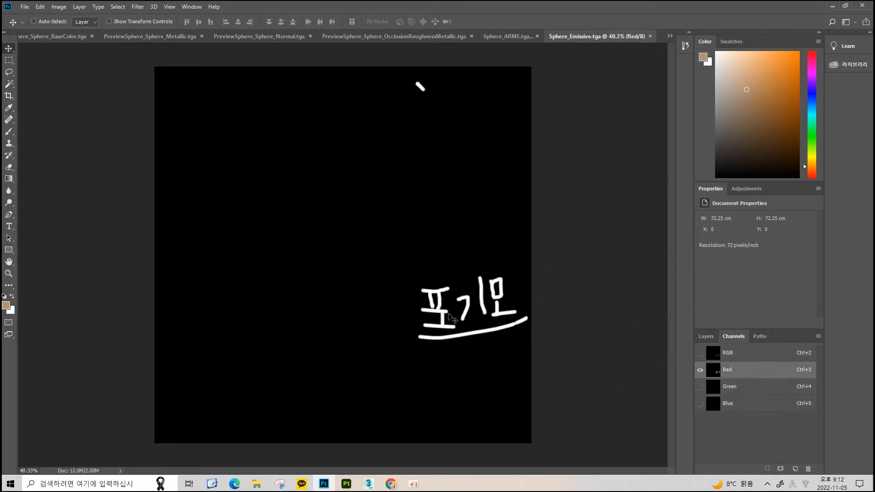
click(749, 386)
click(747, 407)
click(747, 390)
click(745, 405)
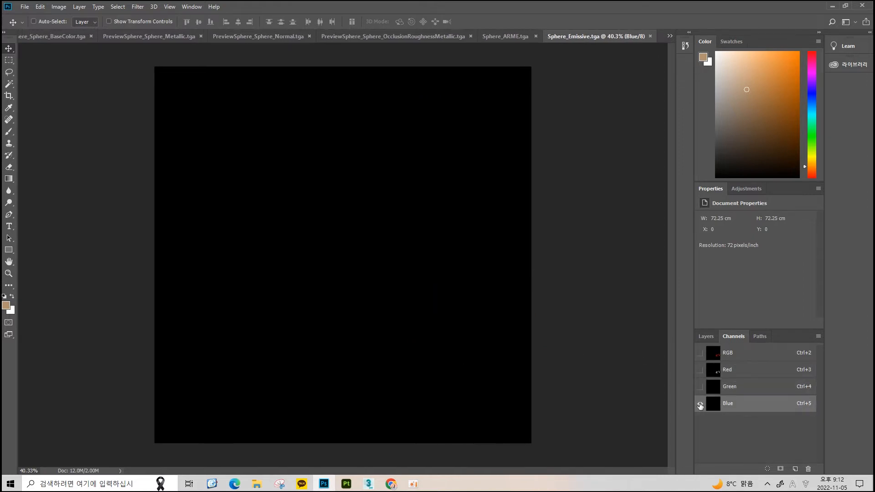
click(768, 387)
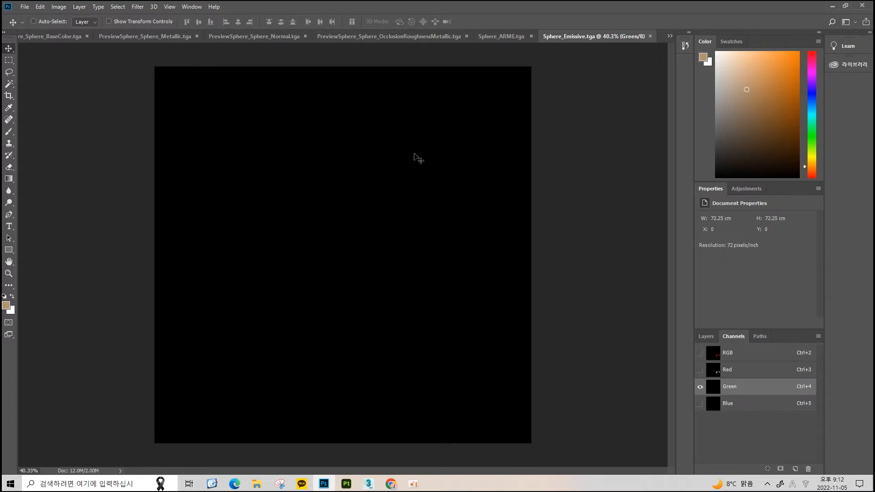
click(750, 370)
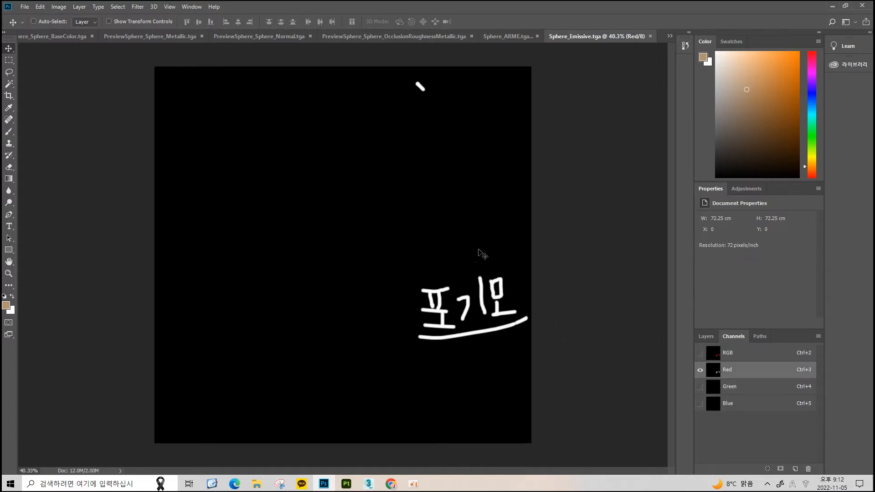
click(733, 357)
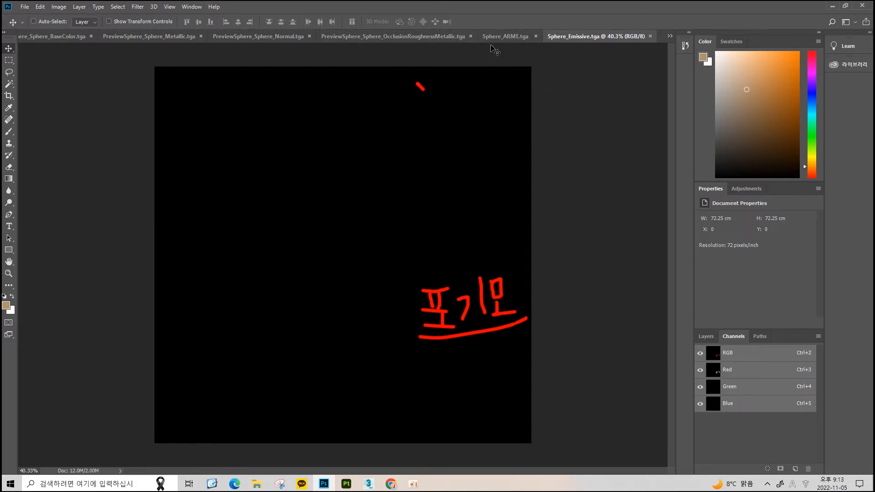
Reload Sphere_ARME from the test folder in Photoshop and examine the lettering in its Alpha 1 channel up close
key(alt+Tab)
double_click(190, 91)
click(449, 186)
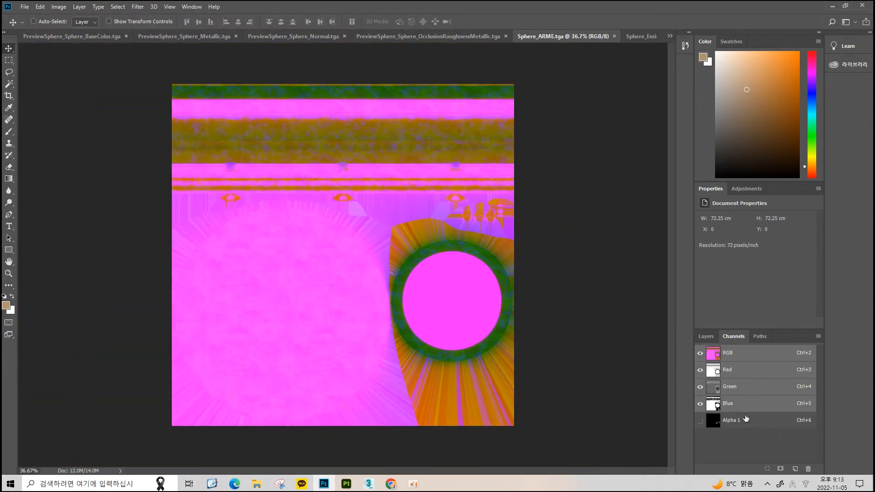
click(746, 419)
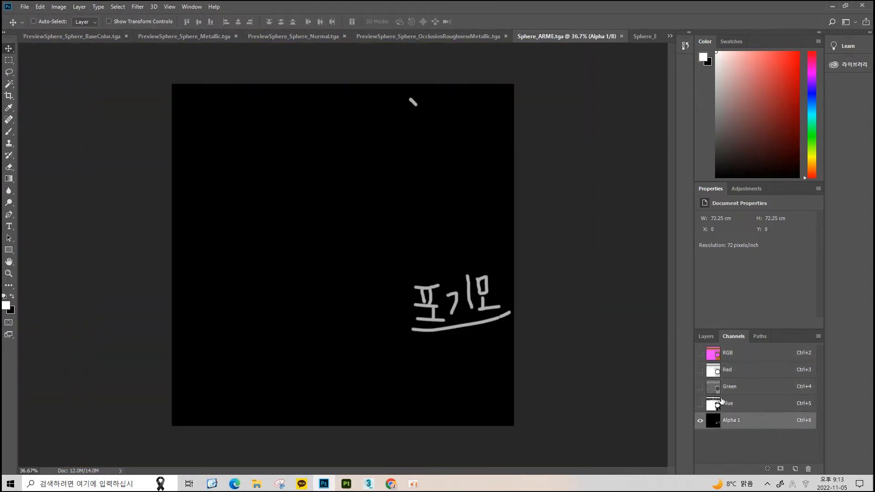
alt+scroll(442, 228, up, 6)
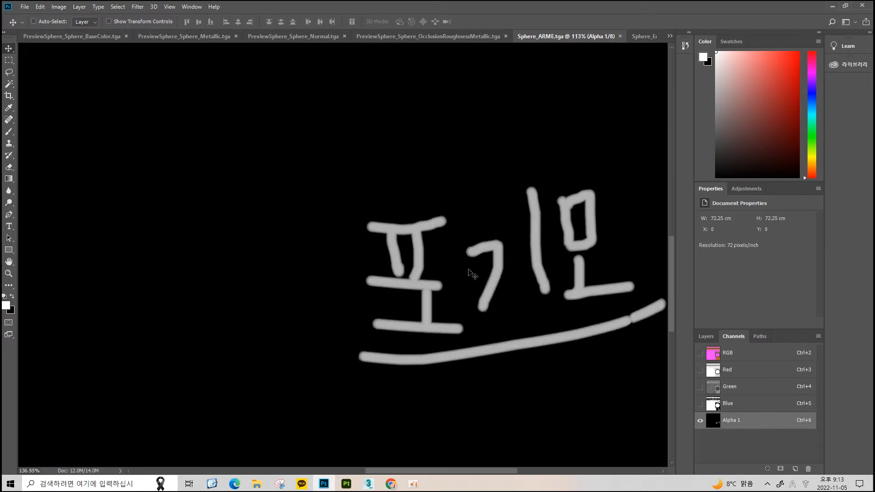
drag(394, 232, 356, 227)
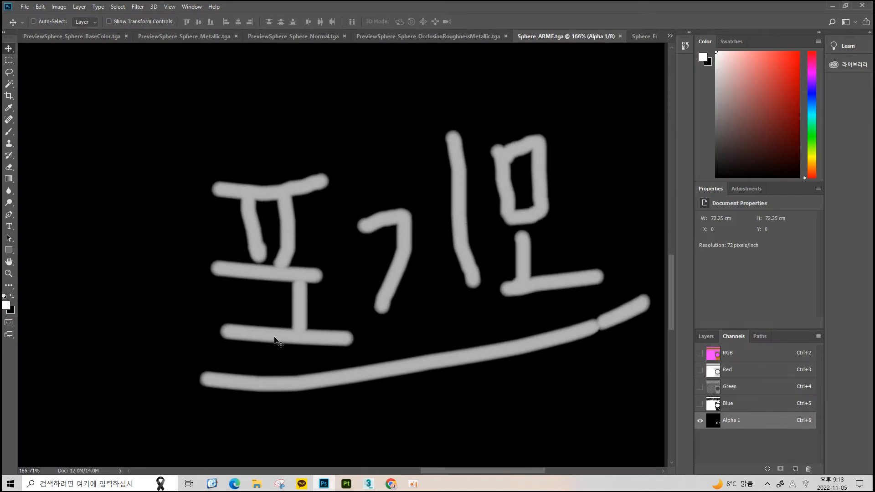
Check Fill layer 2's emissive color in Substance 3D Painter and compare it with the Alpha 1 lettering of Sphere_ARME in Photoshop
click(346, 484)
key(Escape)
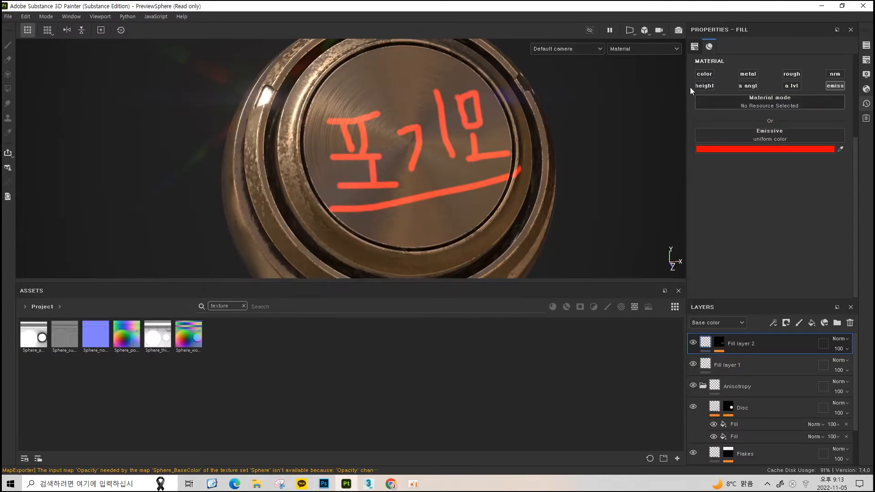
click(744, 149)
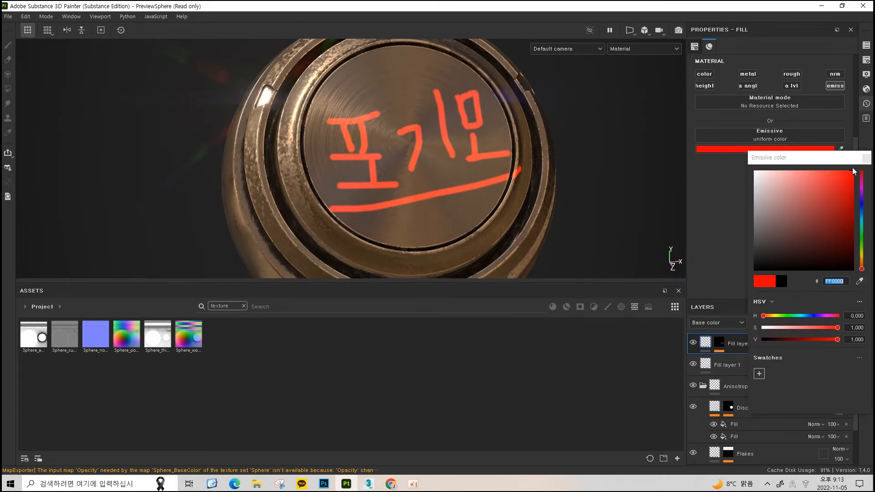
click(324, 483)
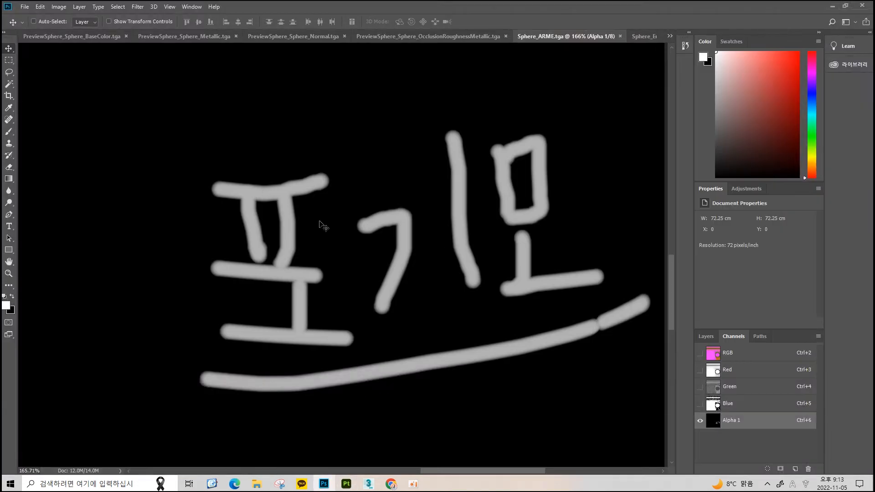
scroll(593, 278, down, 5)
scroll(593, 279, up, 5)
scroll(478, 273, down, 4)
Switch to Substance 3D Painter and show the pogimo_test output template in the texture export settings
key(alt+Tab)
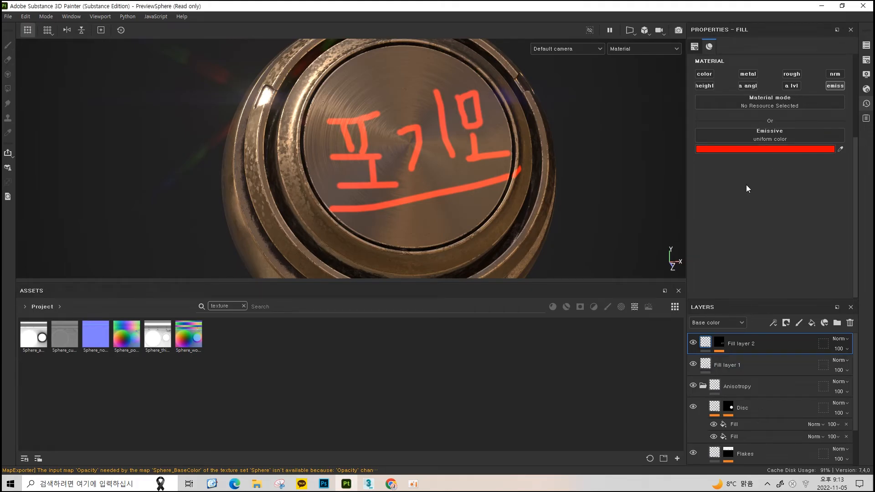
key(ctrl+shift+e)
click(260, 89)
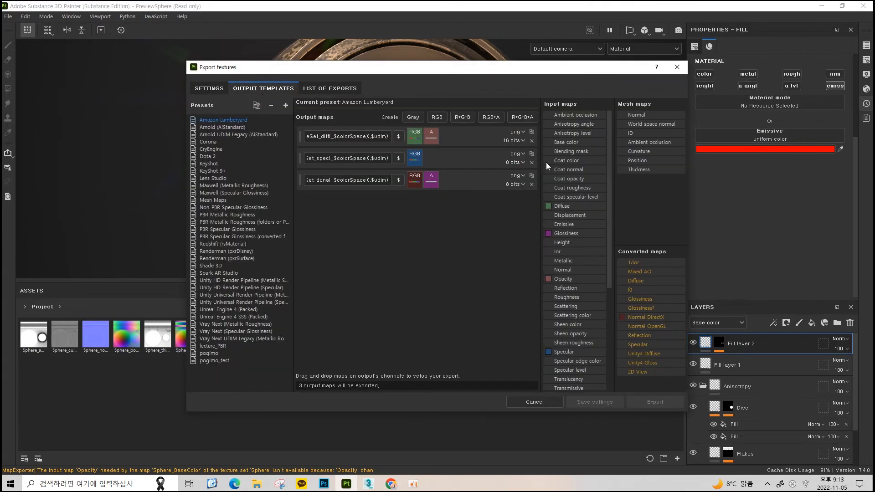
click(220, 361)
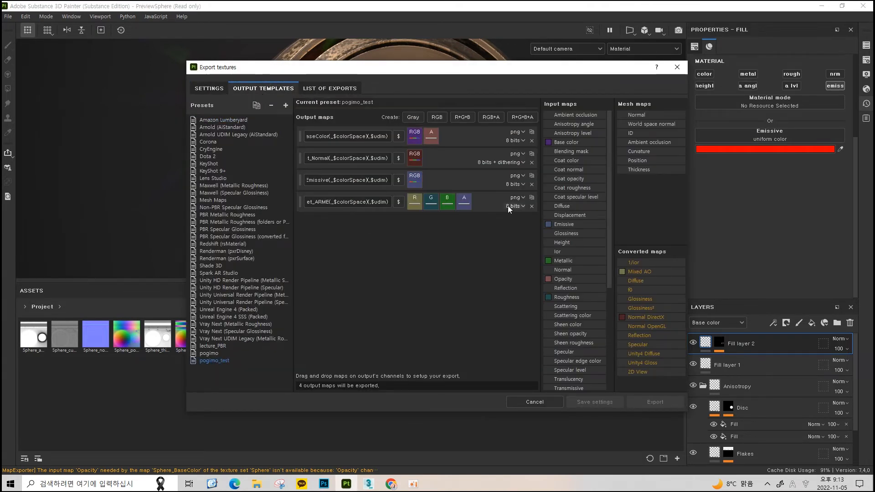
In Photoshop, view Sphere_ARME's blue and Alpha 1 channels, the OcclusionRoughnessMetallic texture, and Sphere_Emissive
key(alt+Tab)
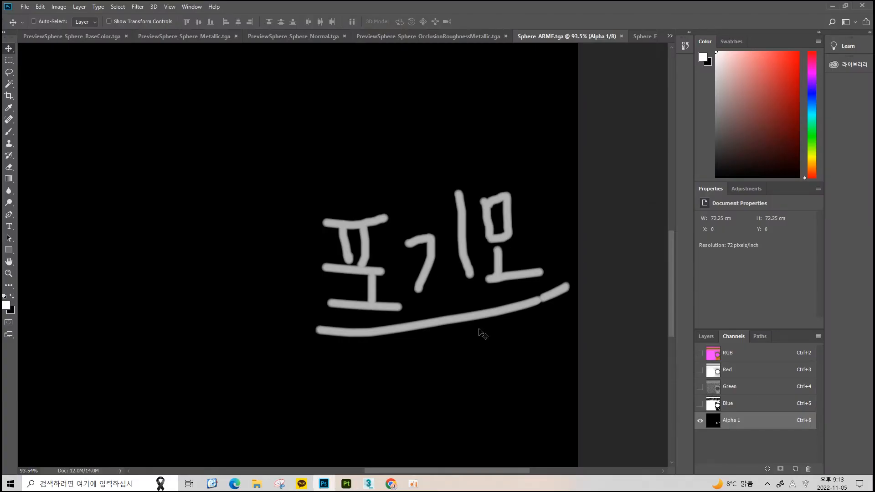
click(728, 405)
click(732, 421)
click(449, 36)
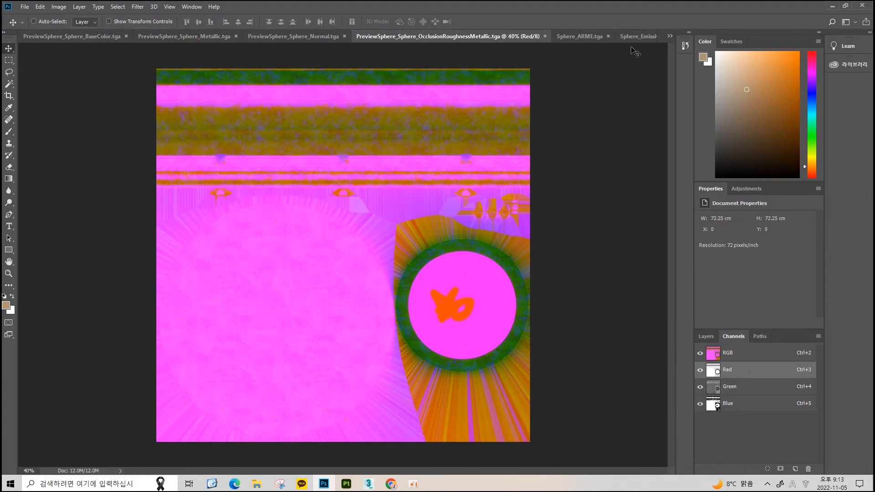
click(620, 37)
Review the separate Emissive RGB output map in the pogimo_test template, and return to Sphere_Emissive in Photoshop
key(alt+Tab)
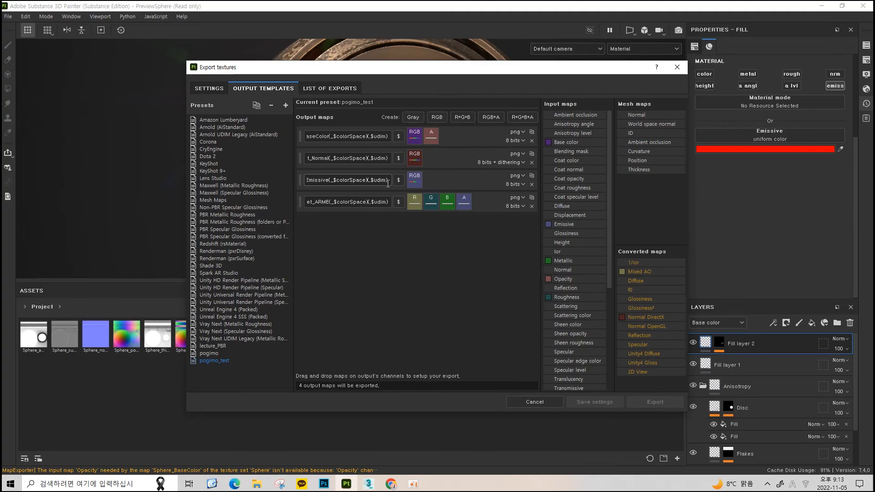
drag(332, 177, 374, 187)
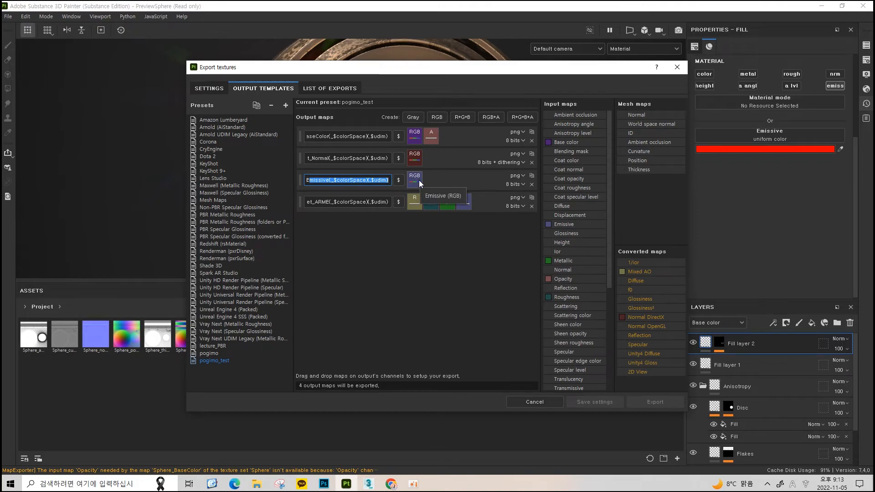
key(alt+Tab)
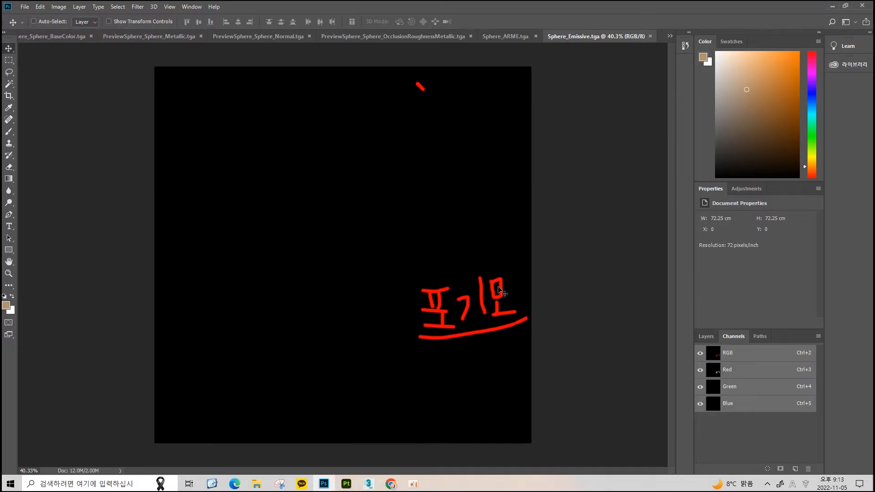
Compare Sphere_ARME with Sphere_Emissive, then switch to Substance 3D Painter and review the ARME output map's name in the pogimo_test template
click(513, 40)
click(639, 40)
key(alt+Tab)
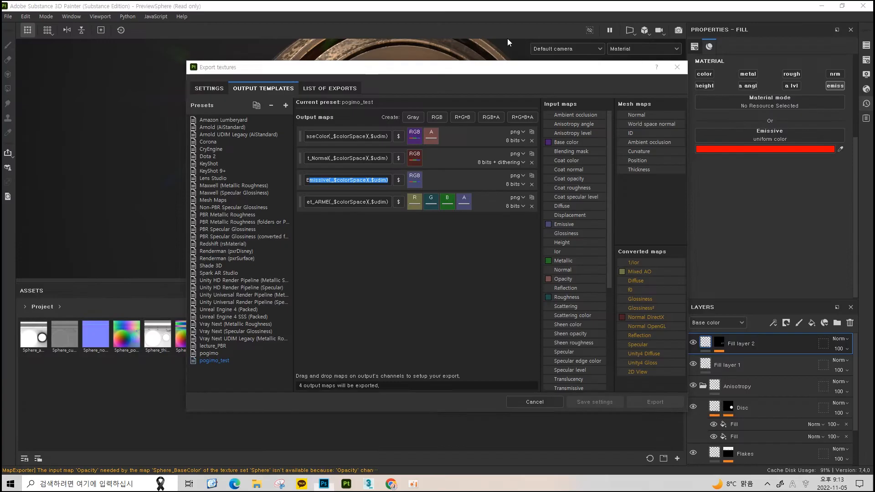
click(445, 225)
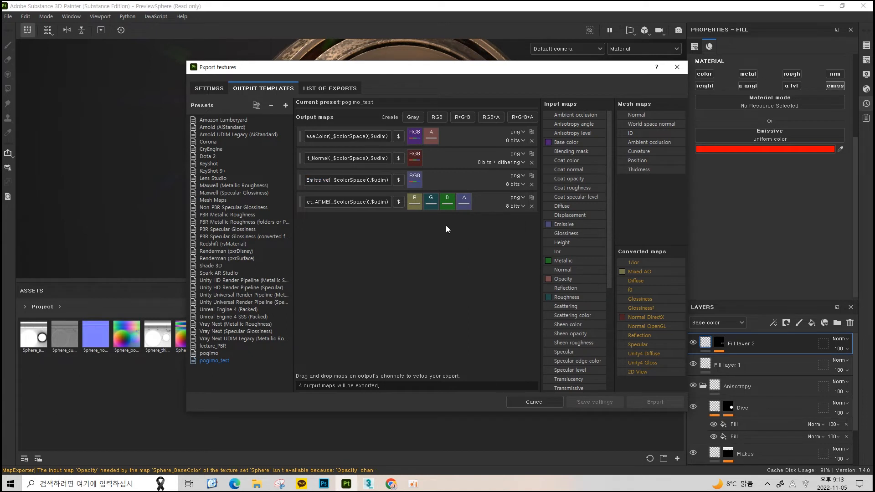
drag(362, 202, 306, 204)
click(345, 228)
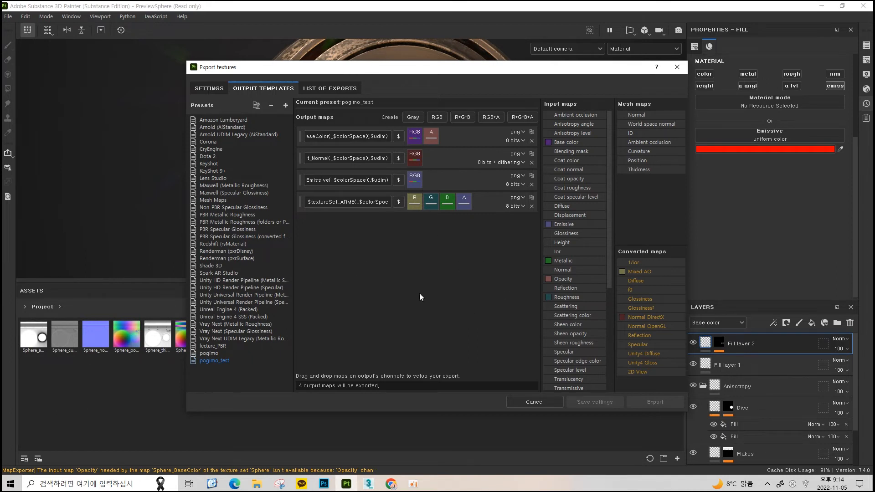
Show the PBR Metallic Roughness preset and examine the file names of its separate Roughness and Metallic output maps
click(223, 361)
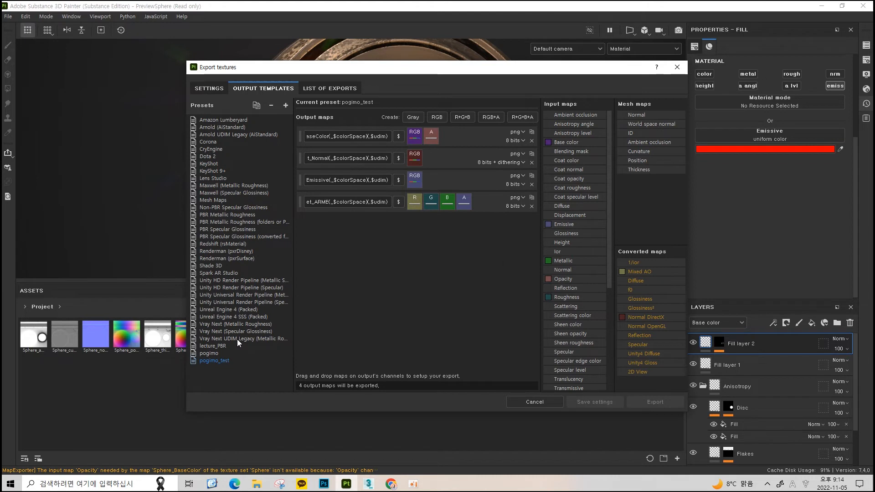
click(252, 214)
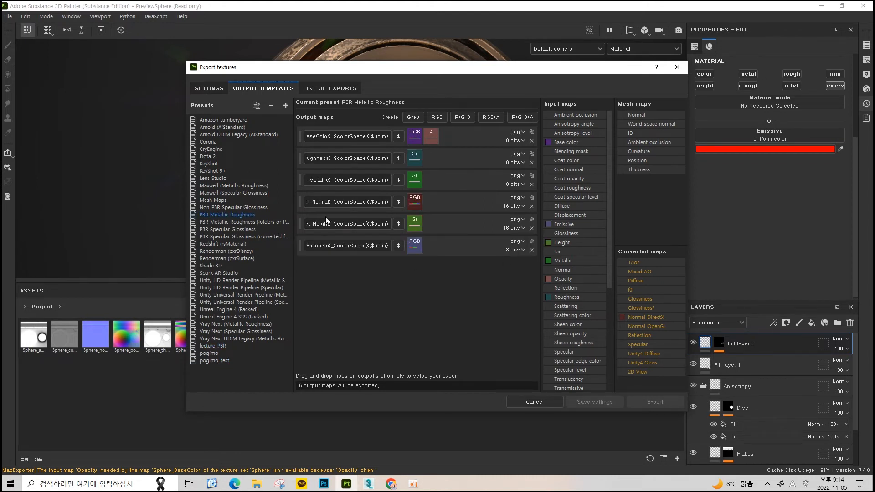
drag(342, 161, 301, 181)
click(320, 182)
key(Left)
key(Left)
key(Left)
key(Left)
key(Left)
key(Left)
key(Left)
key(Left)
key(Left)
key(Left)
key(Left)
key(Left)
key(Left)
key(Left)
key(Left)
key(Left)
key(Left)
key(Left)
key(Left)
key(Left)
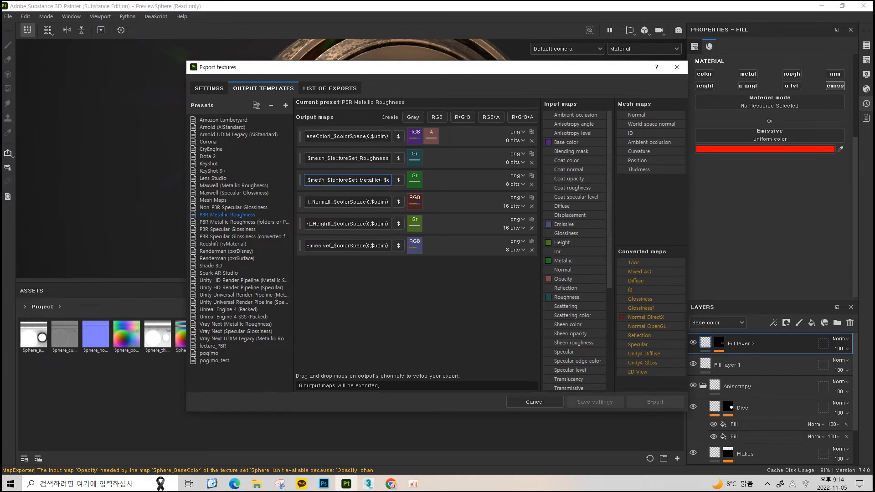
click(360, 158)
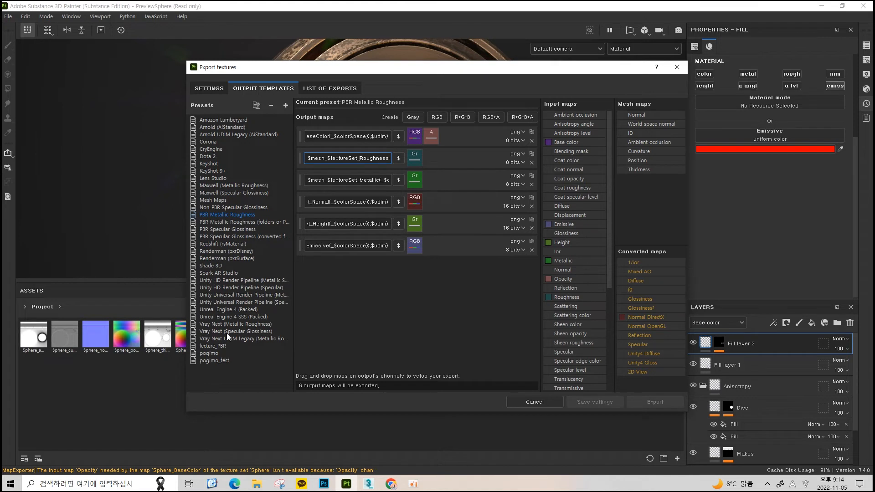
Review the Unreal Engine 4 (Packed) preset, and inspect the BaseColor output map's name and alpha channel in the pogimo_test template
click(246, 310)
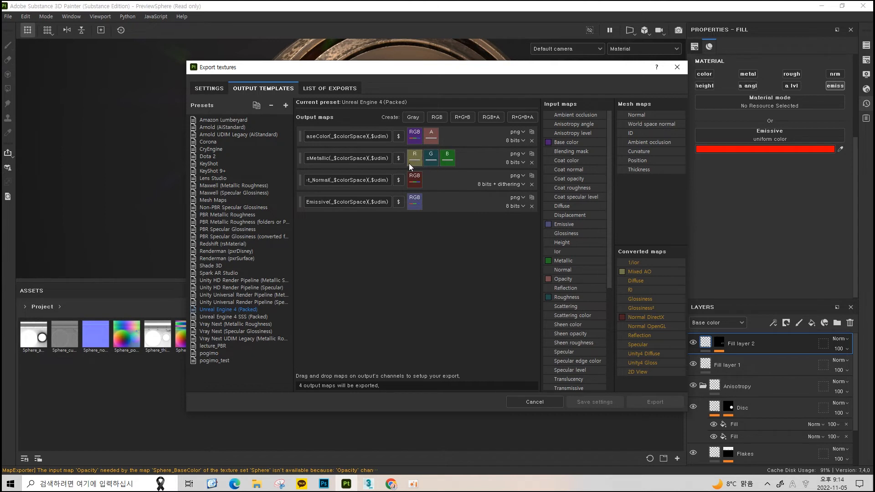
click(228, 359)
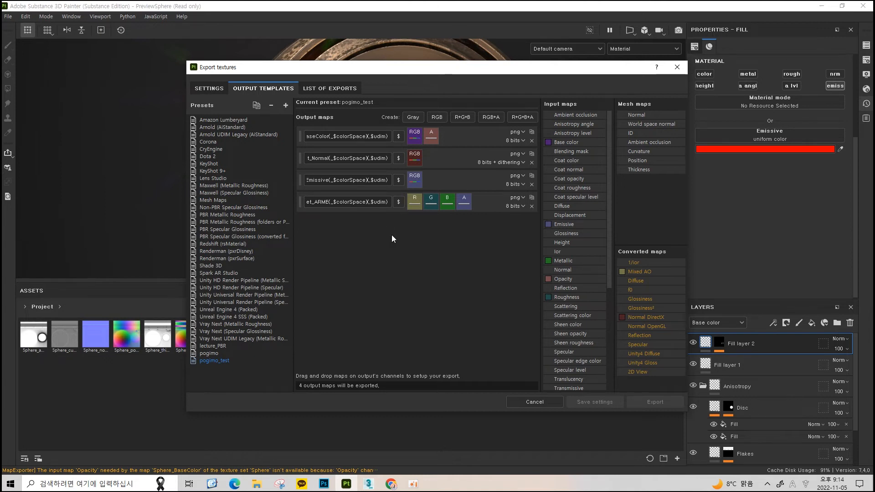
click(335, 136)
click(334, 136)
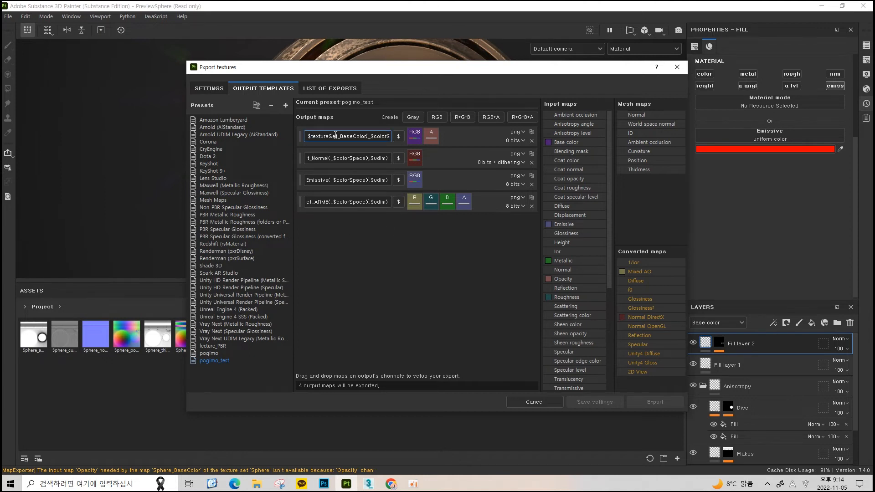
drag(368, 135, 424, 167)
click(426, 168)
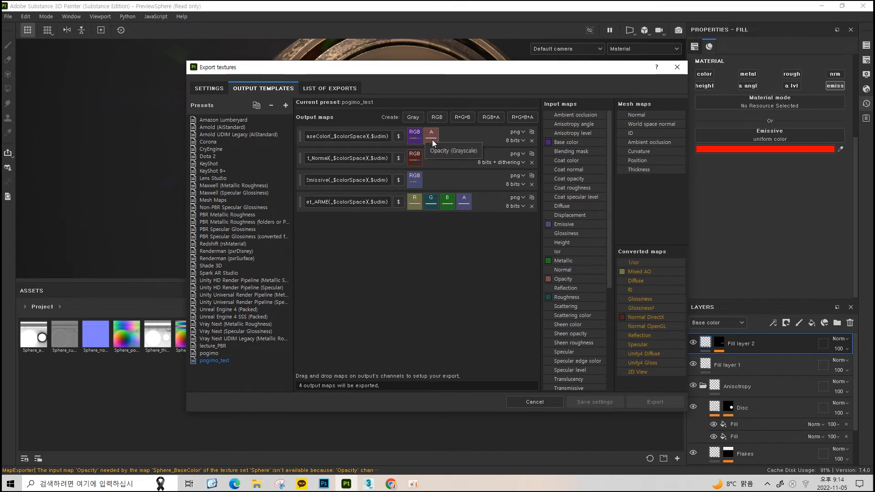
Open the exported Sphere_BaseColor texture in Photoshop to check its channels against the pogimo_test template in Substance 3D Painter
click(267, 479)
double_click(234, 88)
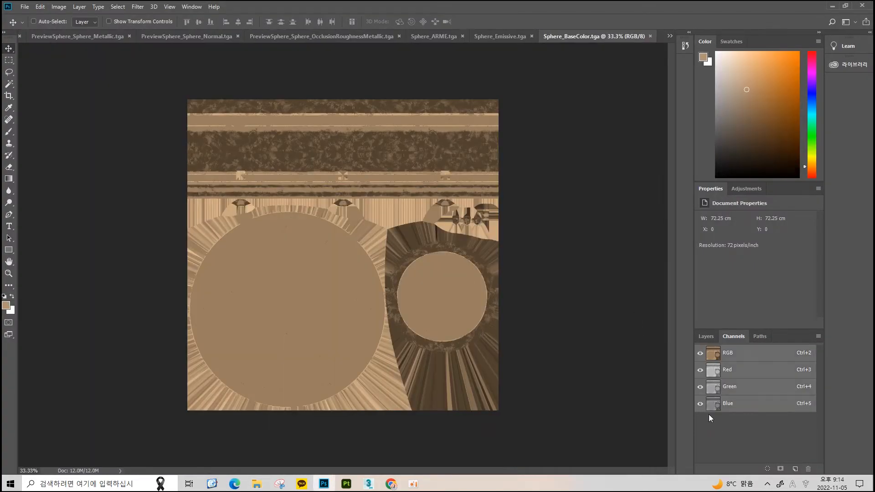
click(346, 484)
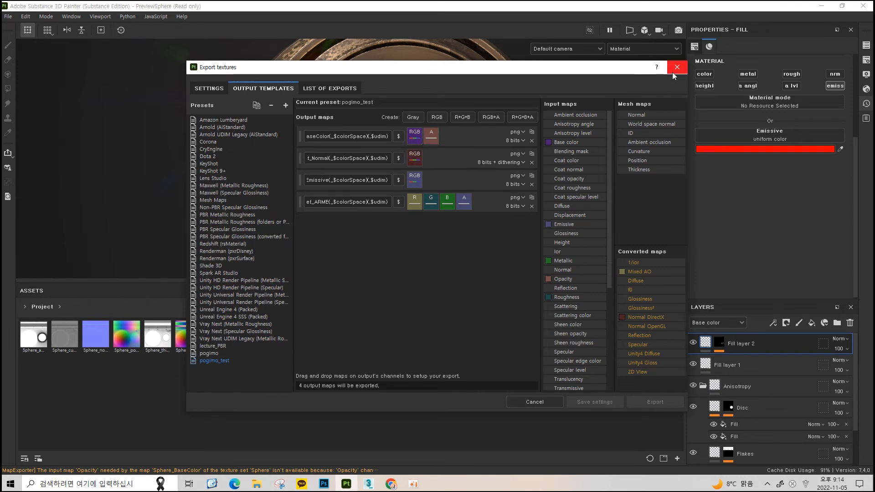
key(alt+Tab)
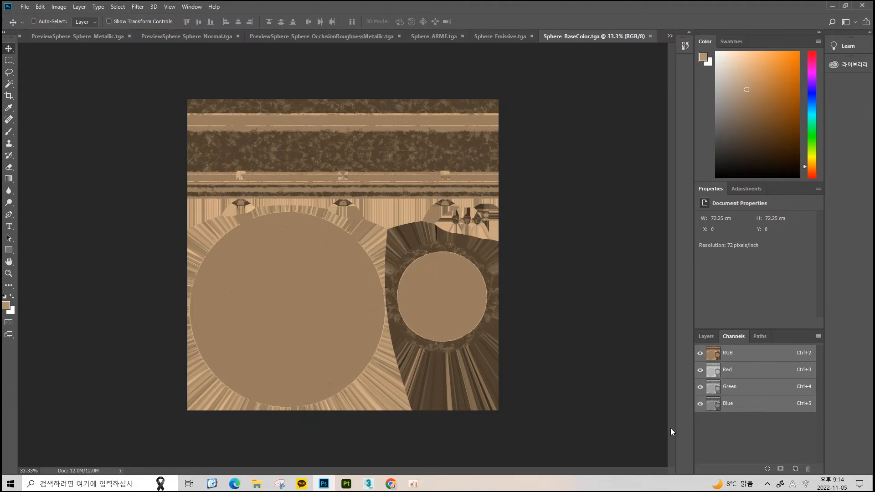
key(alt+Tab)
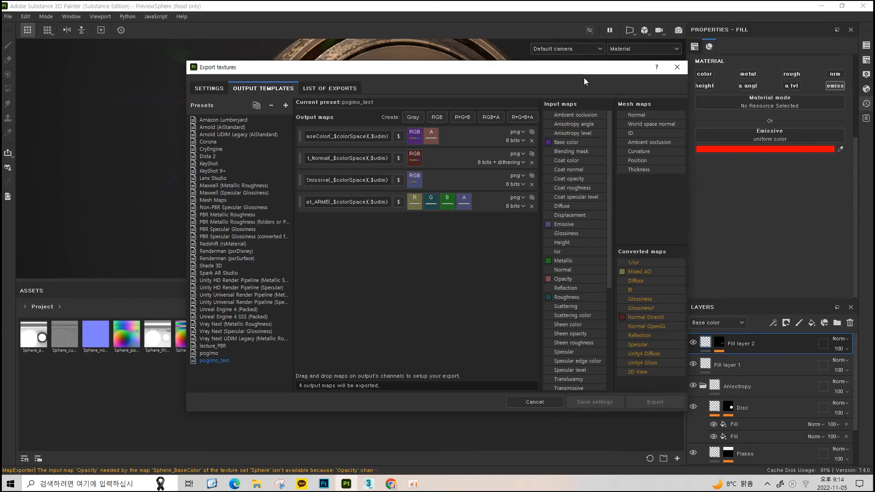
Close the texture export window, add a fill layer above Fill layer 2, and add an Opacity channel to the texture set
click(666, 63)
alt+middle_drag(435, 116, 428, 115)
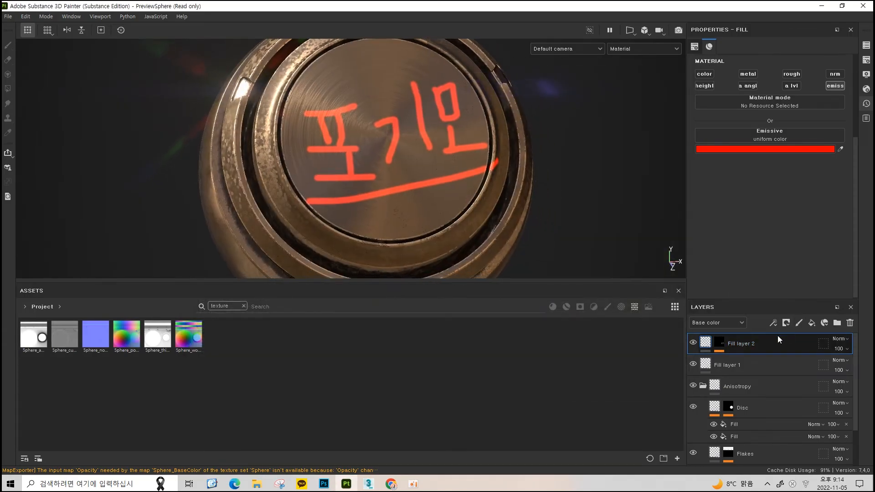
click(812, 323)
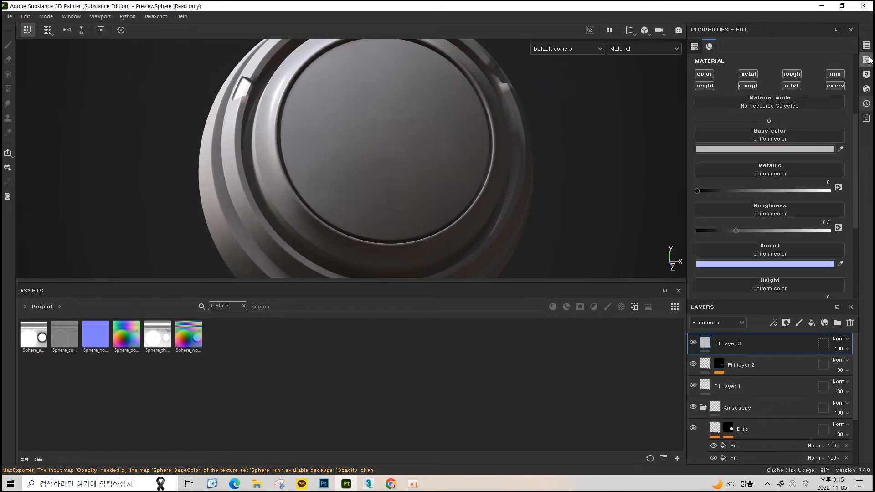
click(866, 60)
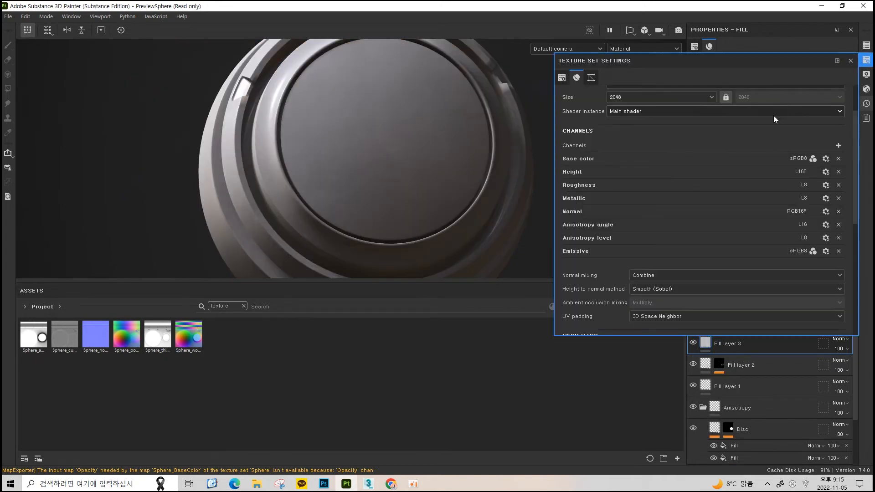
click(841, 144)
mouse_move(824, 305)
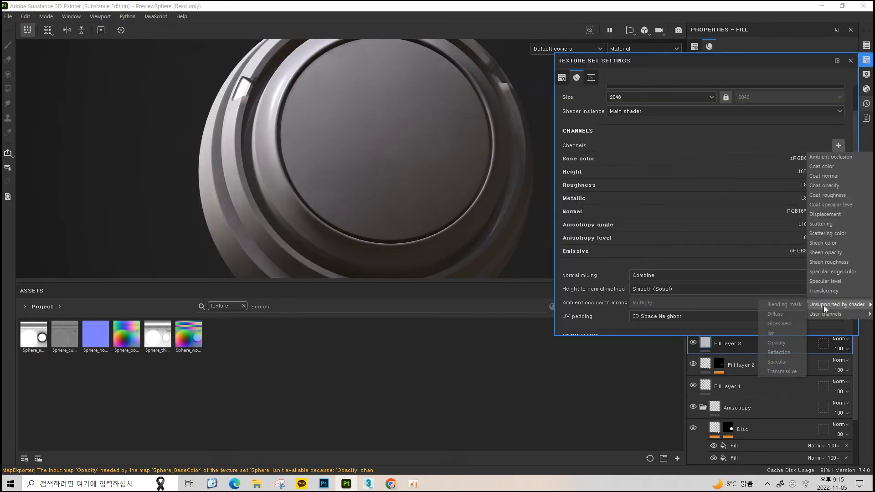
click(775, 342)
alt+middle_drag(252, 201, 229, 198)
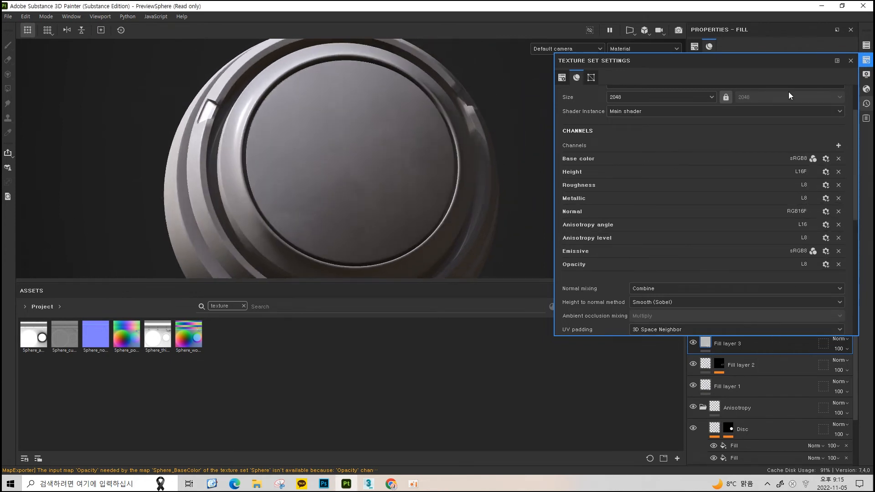
click(850, 60)
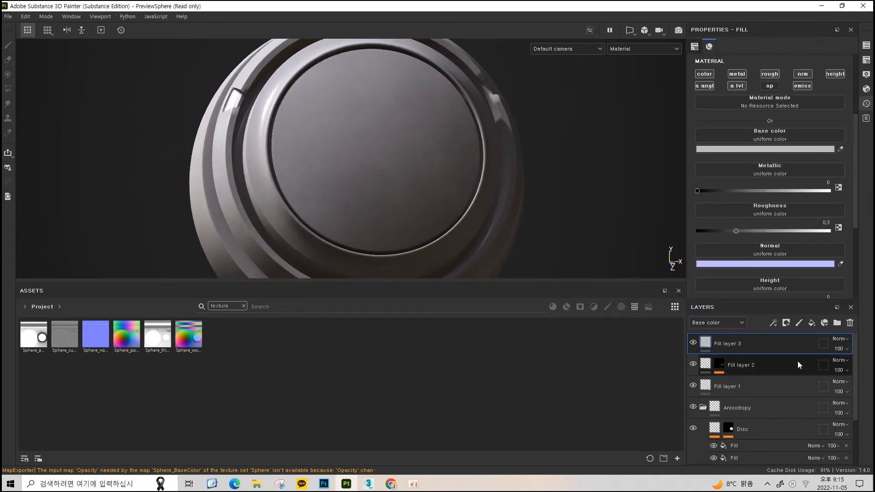
Add a fill layer above Fill layer 3 with only its opacity channel enabled
click(811, 323)
click(770, 74)
click(802, 86)
click(802, 74)
click(835, 74)
click(737, 85)
click(770, 85)
click(737, 74)
click(704, 74)
click(705, 86)
middle_drag(367, 144, 444, 193)
Cycle the viewport through the individual channels and display the Opacity channel
key(c)
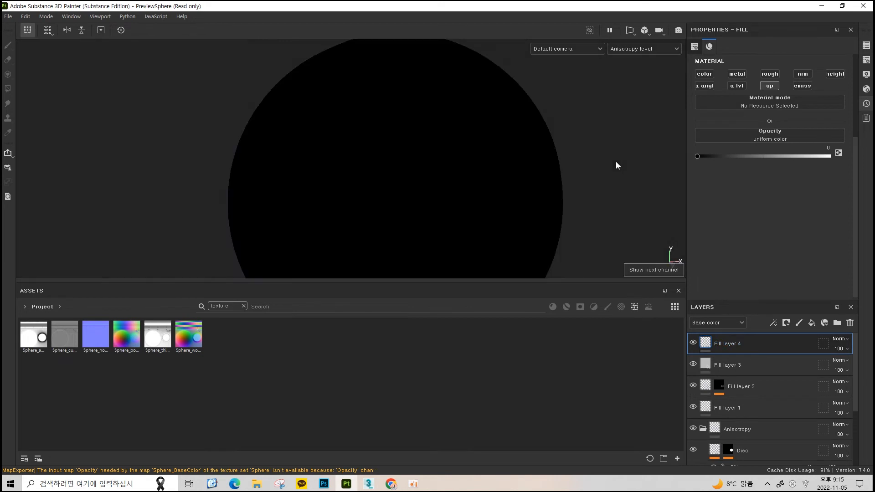
key(c)
key(c)
key(c)
key(c)
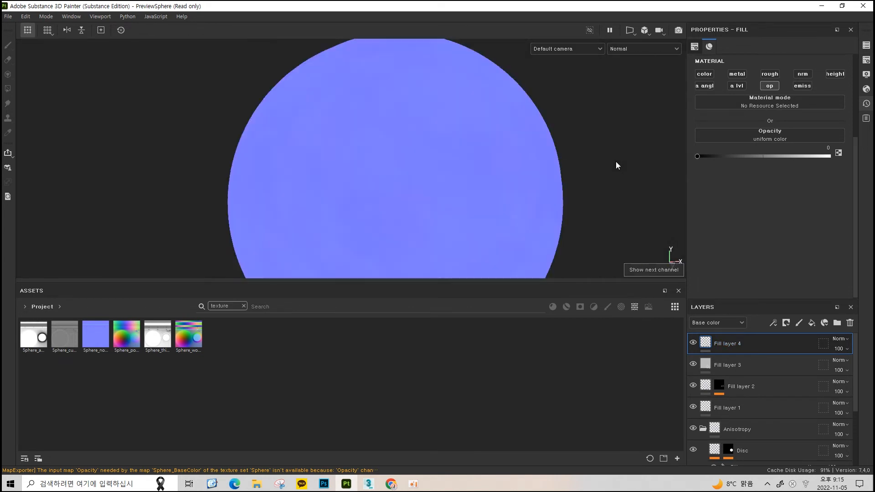
click(657, 48)
click(642, 134)
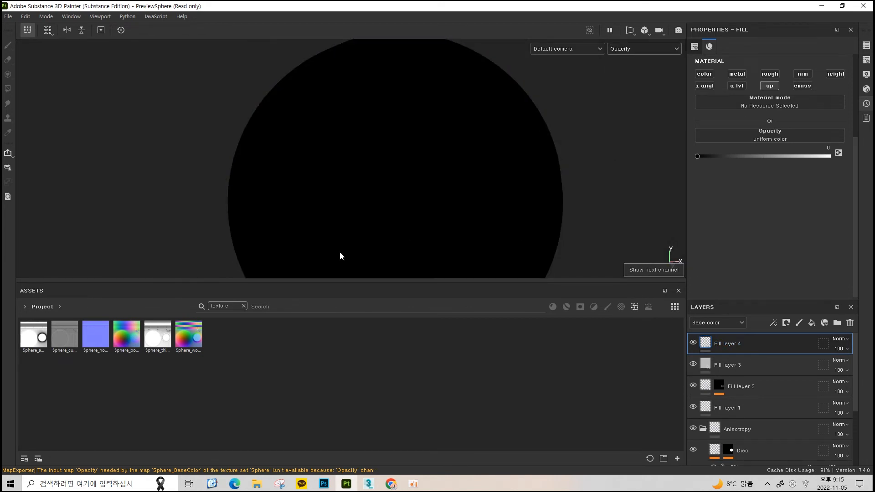
Add another fill layer above Fill layer 4 with only opacity enabled, at a value of 1
click(811, 323)
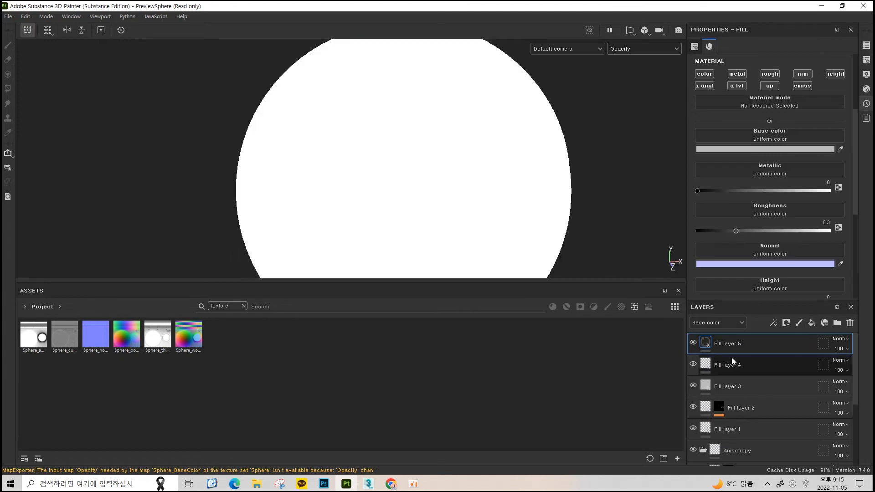
click(770, 74)
click(803, 74)
click(737, 74)
click(737, 86)
click(704, 74)
click(705, 86)
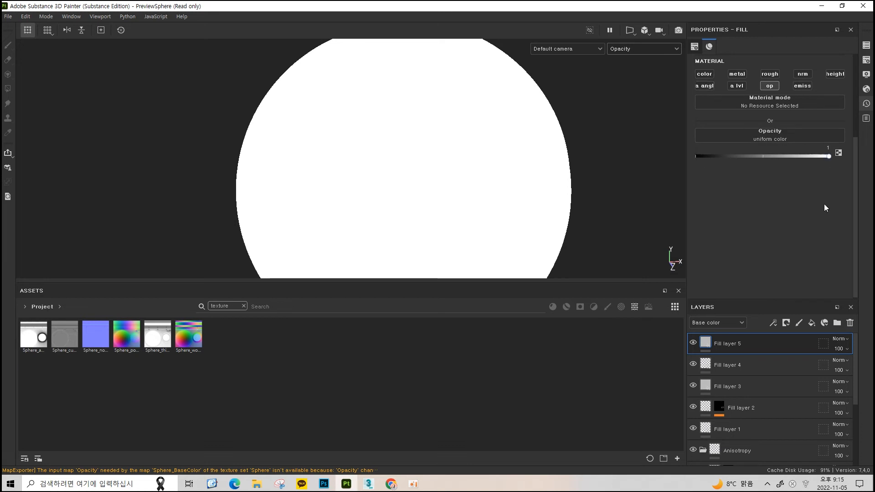
Give Fill layer 5 a black mask and add a paint effect to that mask
right_click(742, 334)
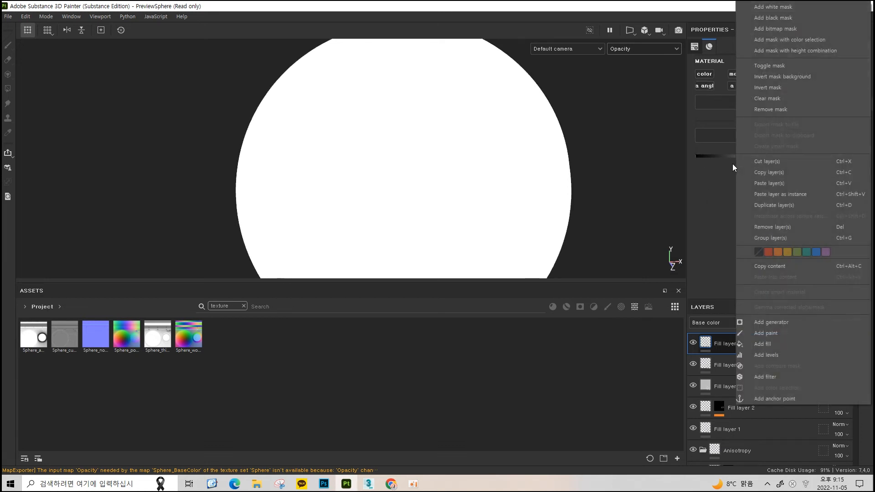
click(788, 18)
right_click(757, 343)
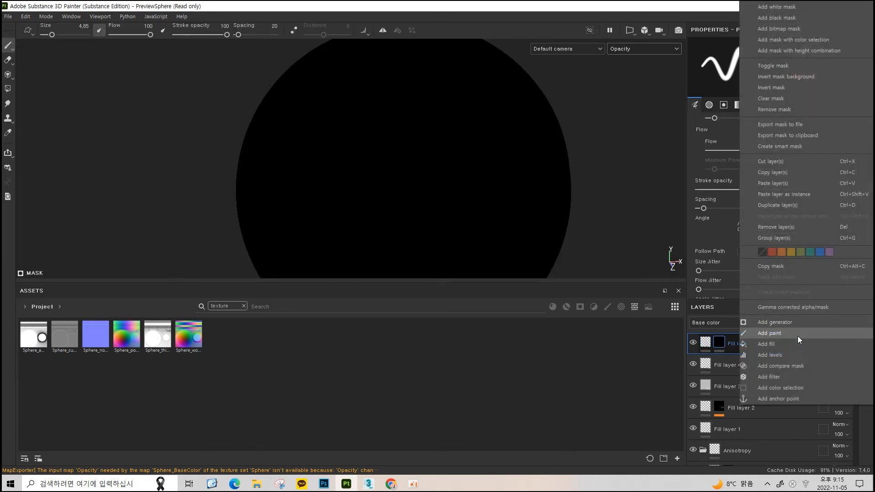
click(797, 336)
Paint the lettering 포기모 in white on the sphere's front disc in Fill layer 5's mask, and return to the material view
mouse_move(439, 197)
alt+mouse_down()
mouse_move(330, 139)
mouse_move(314, 141)
alt+mouse_up()
key(m)
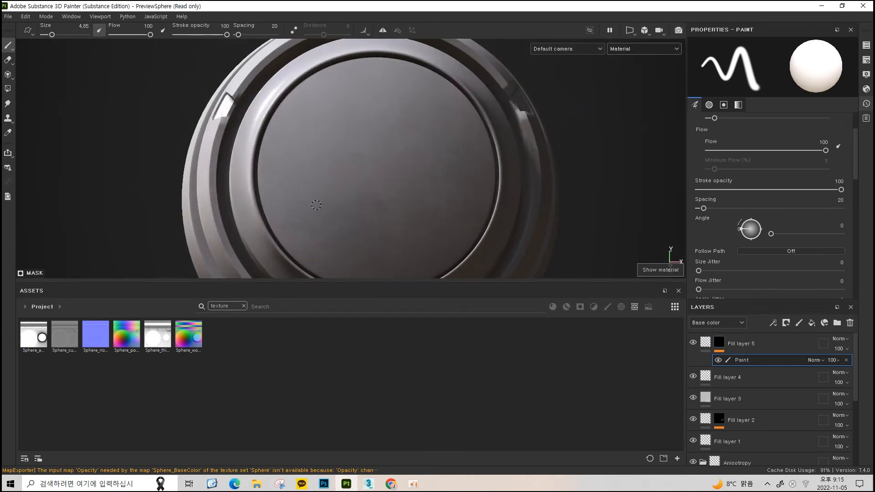
alt+click(717, 342)
mouse_move(350, 146)
mouse_down()
mouse_move(381, 144)
mouse_move(370, 185)
mouse_up()
drag(387, 122, 391, 192)
mouse_move(409, 132)
mouse_down()
mouse_move(438, 134)
mouse_move(432, 147)
mouse_up()
mouse_move(430, 147)
mouse_down()
mouse_move(428, 180)
mouse_move(474, 174)
mouse_up()
scroll(477, 130, down, 3)
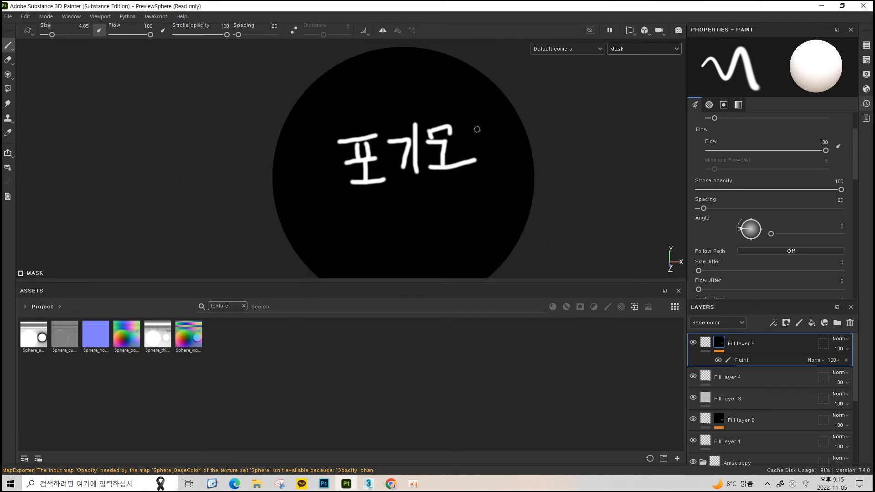
key(m)
scroll(477, 129, up, 2)
alt+drag(478, 129, 562, 99)
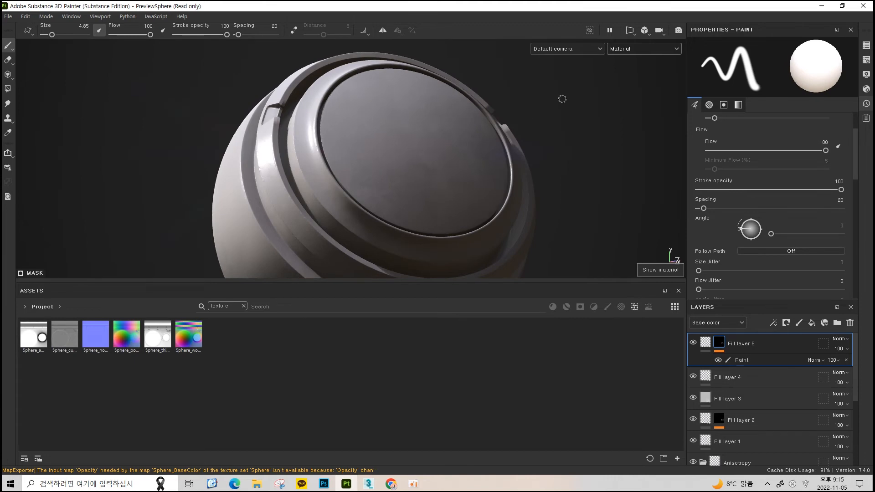
Export the Sphere textures with the pogimo_test template, and update the open Sphere_BaseColor.tga from disk in Photoshop
key(ctrl+shift+e)
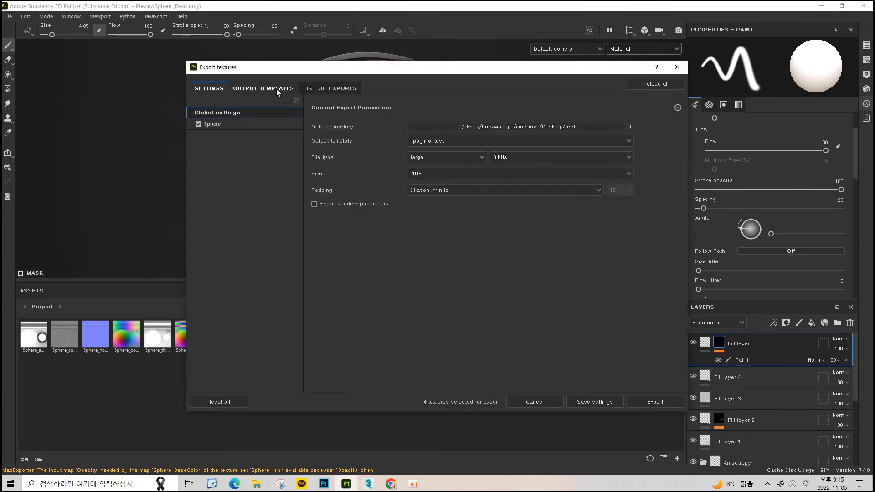
click(651, 402)
click(324, 483)
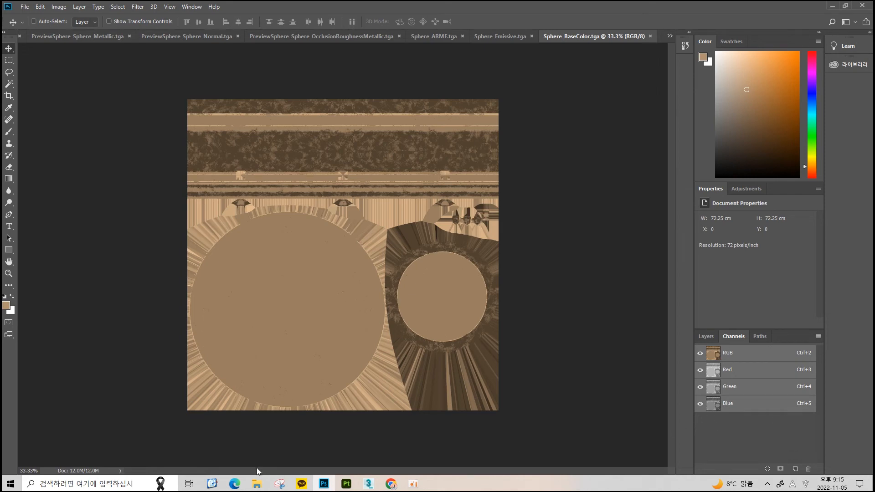
click(257, 484)
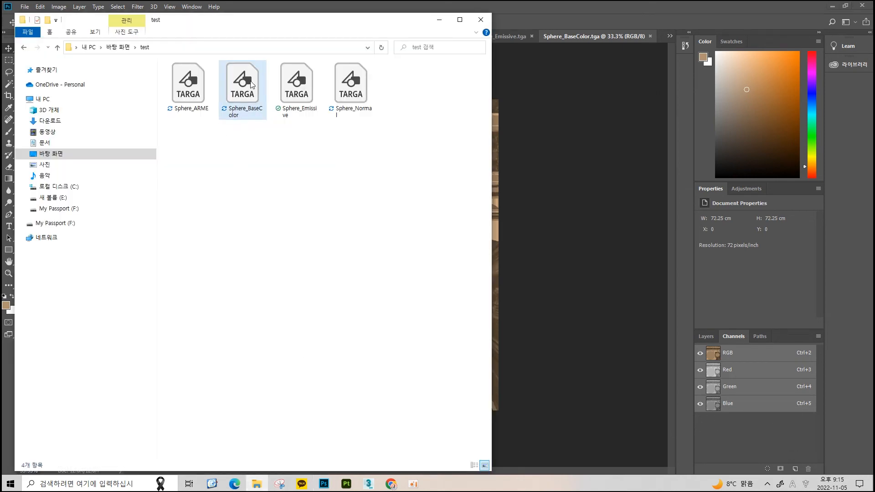
click(472, 217)
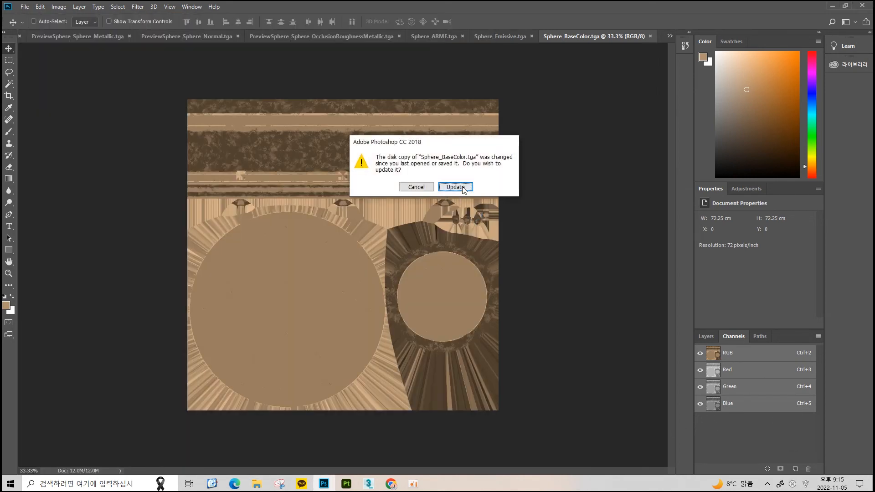
click(462, 187)
Show only the Alpha 1 channel of Sphere_BaseColor.tga and inspect the painted lettering up close
click(721, 426)
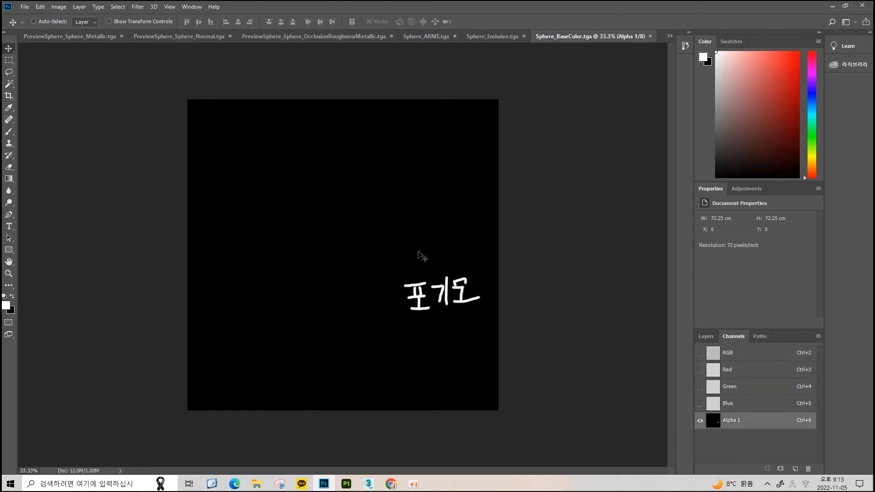
alt+scroll(461, 319, up, 2)
alt+scroll(460, 317, up, 2)
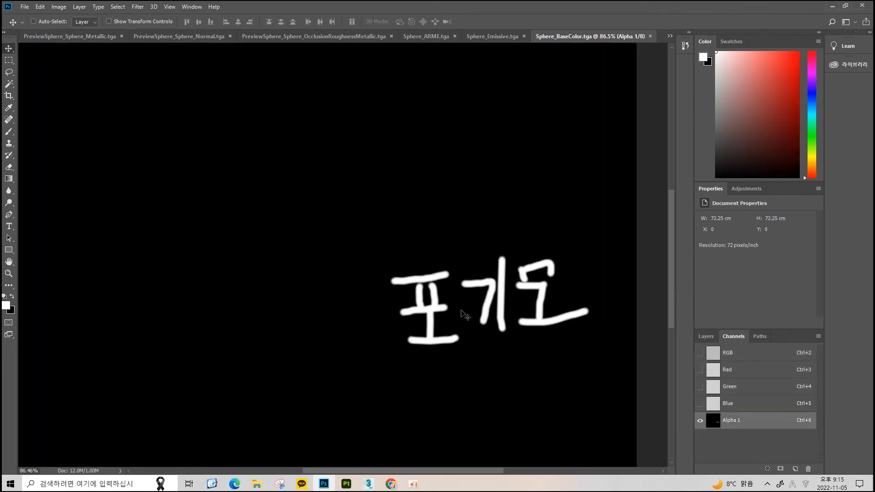
alt+scroll(477, 309, down, 3)
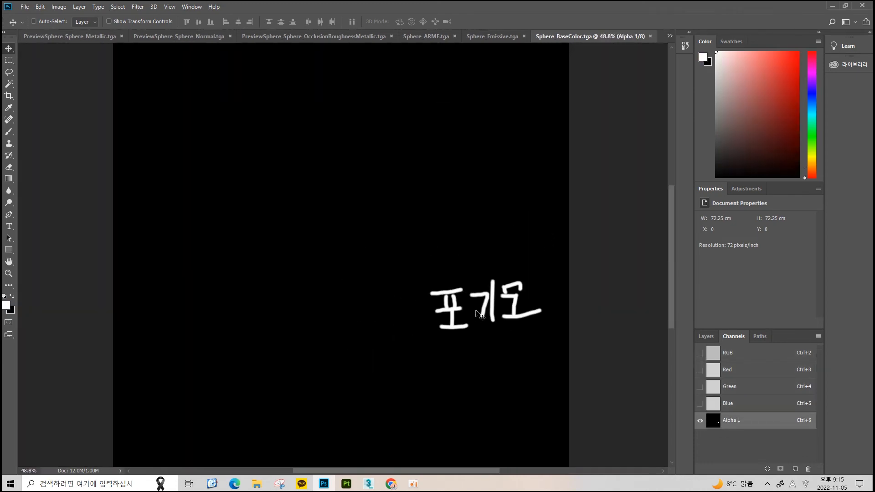
Compare the composite, Green, Blue and Alpha 1 channels of Sphere_BaseColor.tga, and check its exported file in the test folder
click(754, 357)
click(779, 418)
alt+scroll(461, 260, down, 1)
click(711, 336)
click(732, 337)
click(735, 404)
click(735, 389)
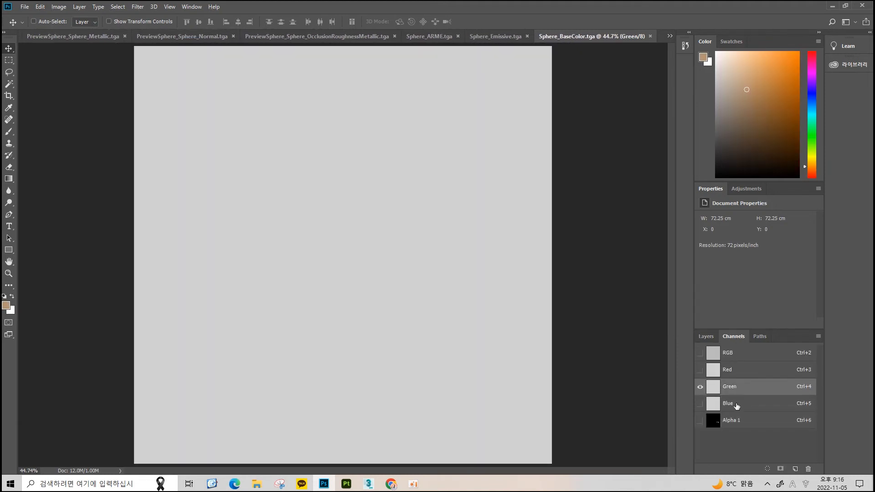
click(736, 406)
click(736, 424)
alt+scroll(490, 265, down, 5)
alt+scroll(490, 263, up, 4)
key(alt+Tab)
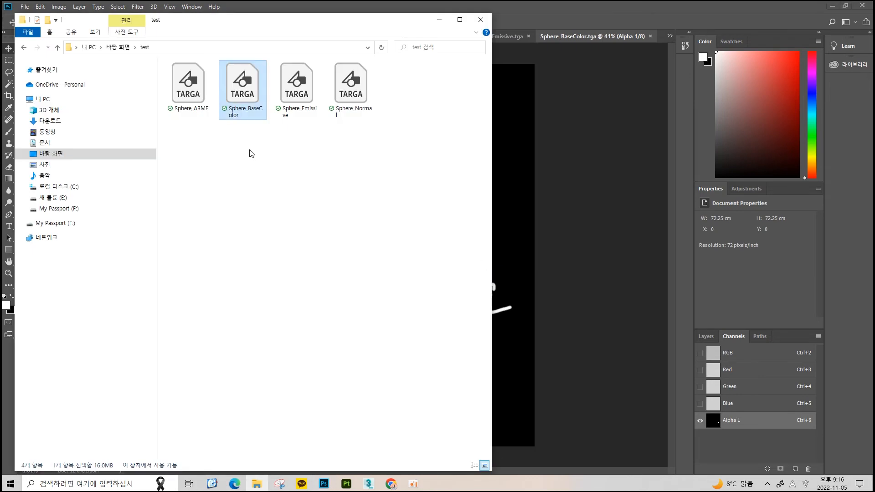
key(alt+Tab)
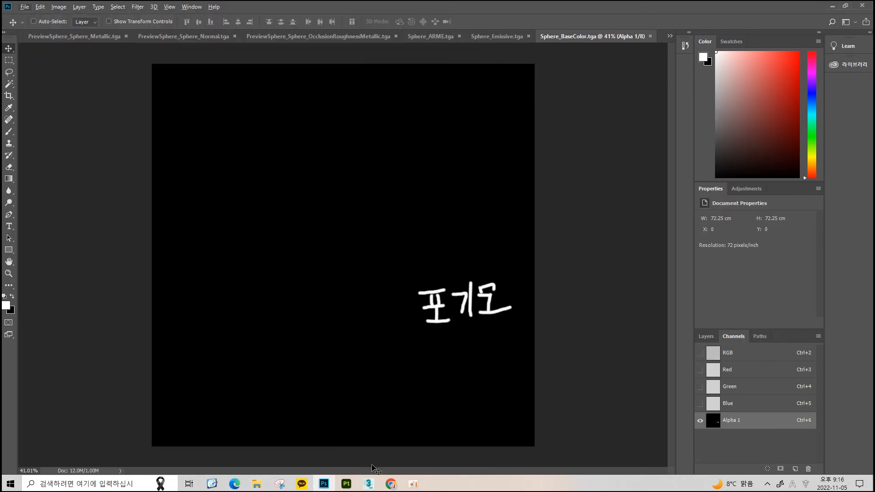
Switch to Substance 3D Painter and examine the output maps of the pogimo_test export template, including the BaseColor file name pattern
click(346, 484)
click(680, 67)
alt+middle_drag(407, 120, 393, 146)
scroll(393, 146, down, 3)
mouse_move(393, 146)
alt+mouse_down()
mouse_move(354, 153)
mouse_move(412, 142)
alt+mouse_up()
key(ctrl+shift+e)
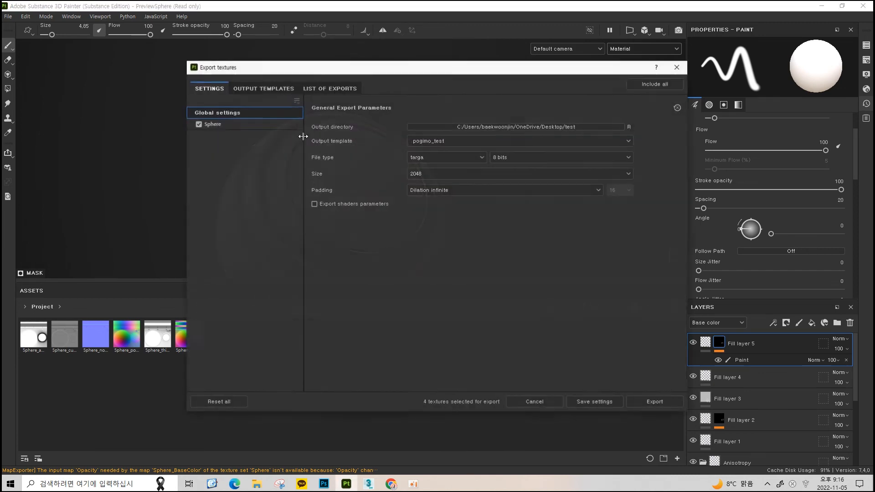
click(273, 87)
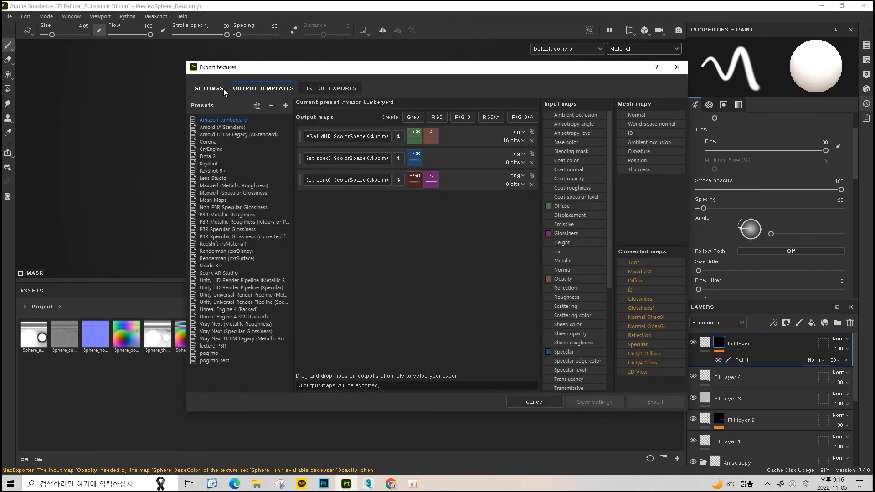
click(223, 360)
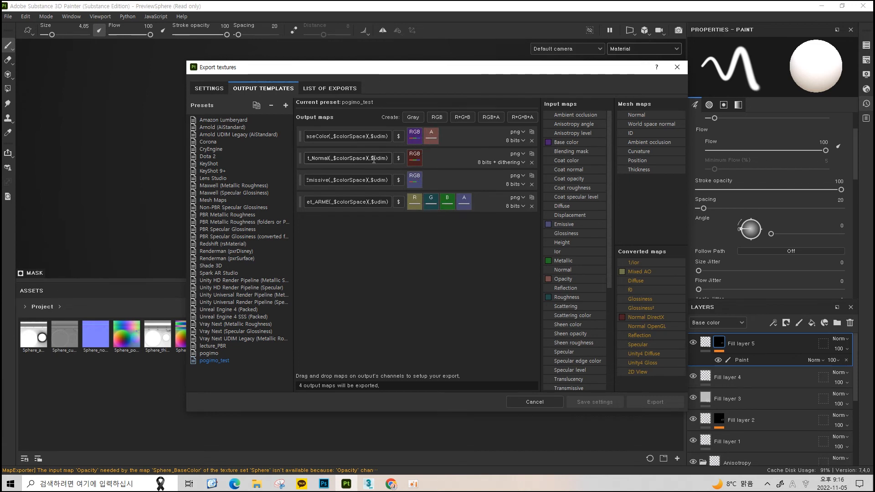
drag(352, 136, 252, 144)
click(348, 231)
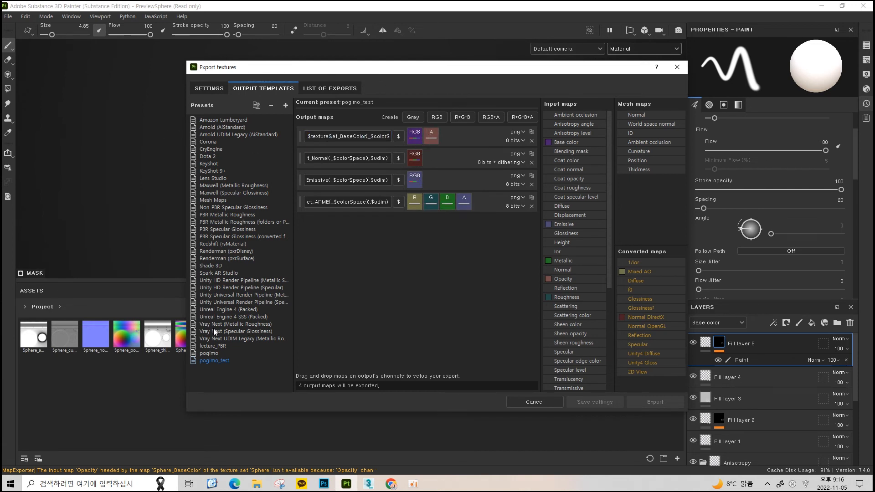
Compare the output maps of the Unreal Engine 4 (Packed), PBR Metallic Roughness and Non-PBR Specular Glossiness export presets
double_click(235, 302)
click(239, 310)
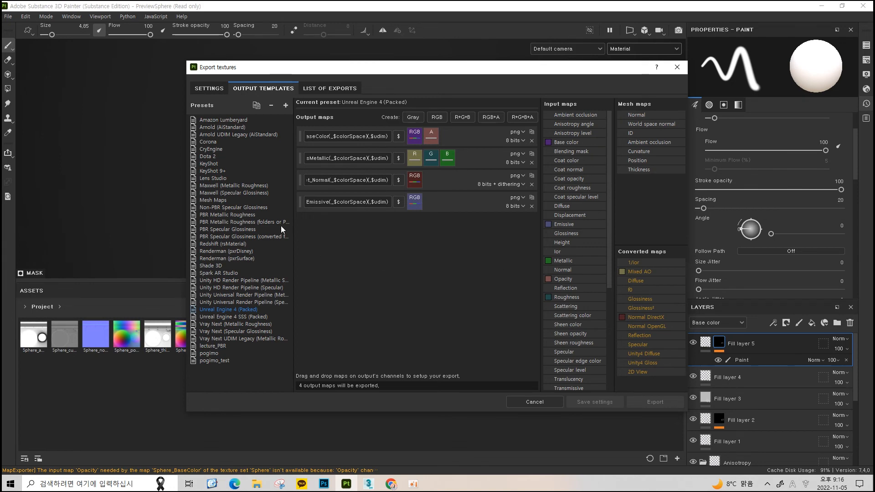
click(221, 88)
click(259, 88)
click(229, 214)
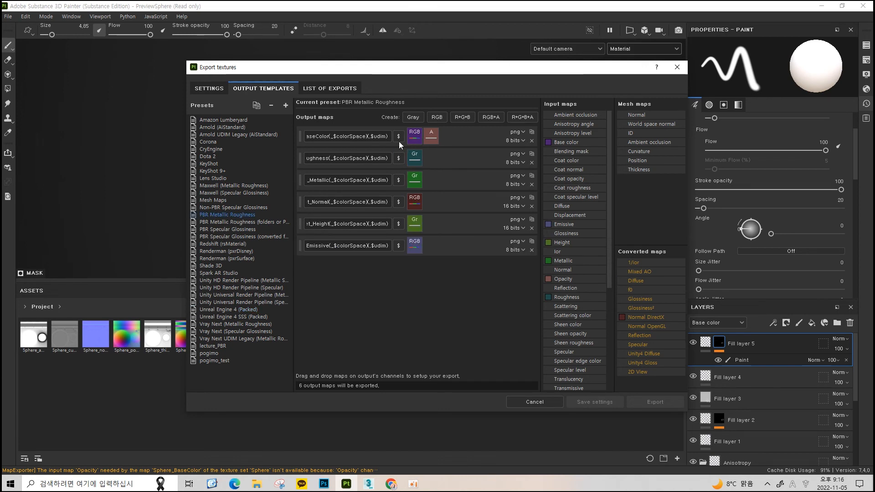
click(239, 229)
click(244, 214)
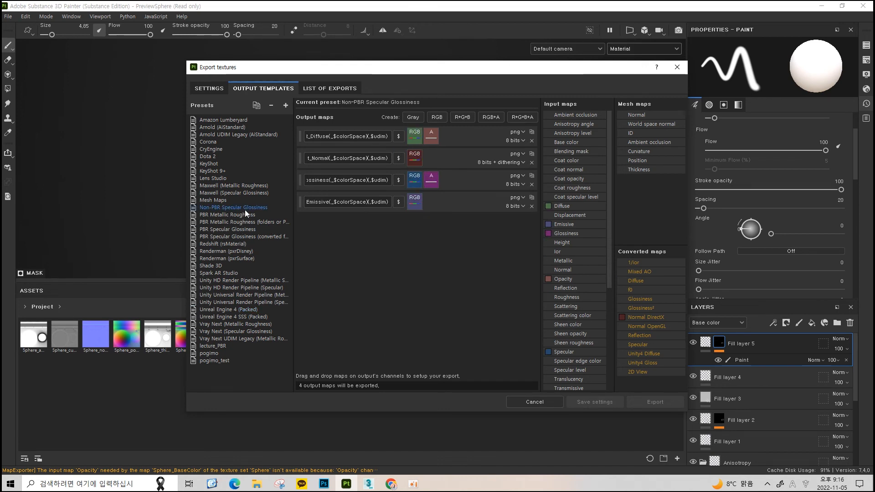
click(246, 311)
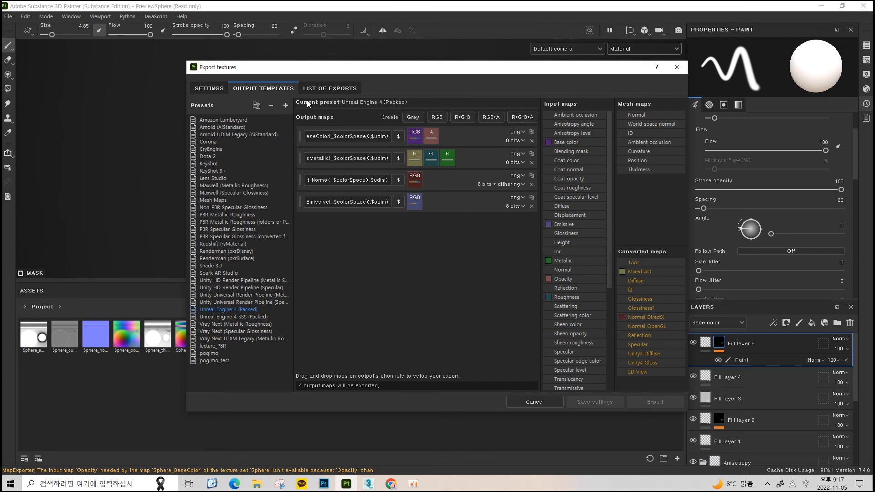
Examine the start of the BaseColor and Roughness file name patterns in the PBR Metallic Roughness preset
click(236, 214)
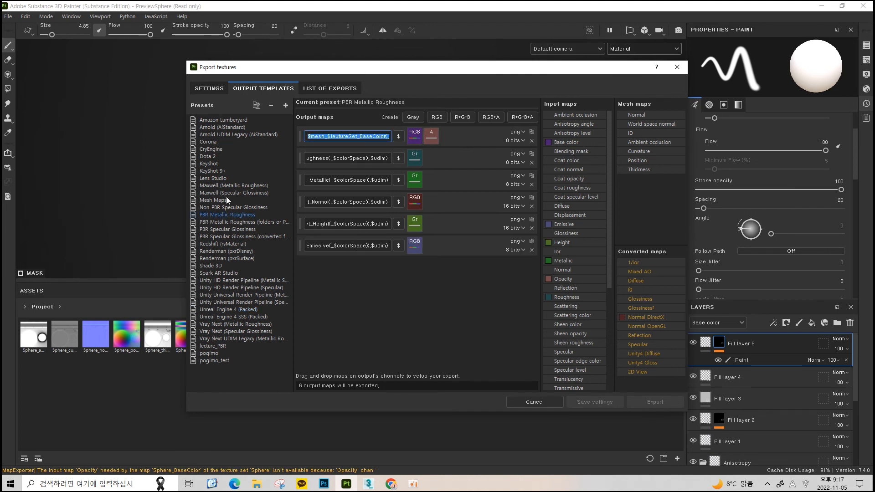
click(328, 160)
key(Left)
key(Left)
key(Left)
key(Left)
key(Left)
key(Left)
key(Left)
key(Left)
key(Left)
key(Left)
key(Left)
key(Left)
key(Left)
key(Left)
key(Left)
key(Left)
key(Left)
key(Left)
key(Left)
key(Left)
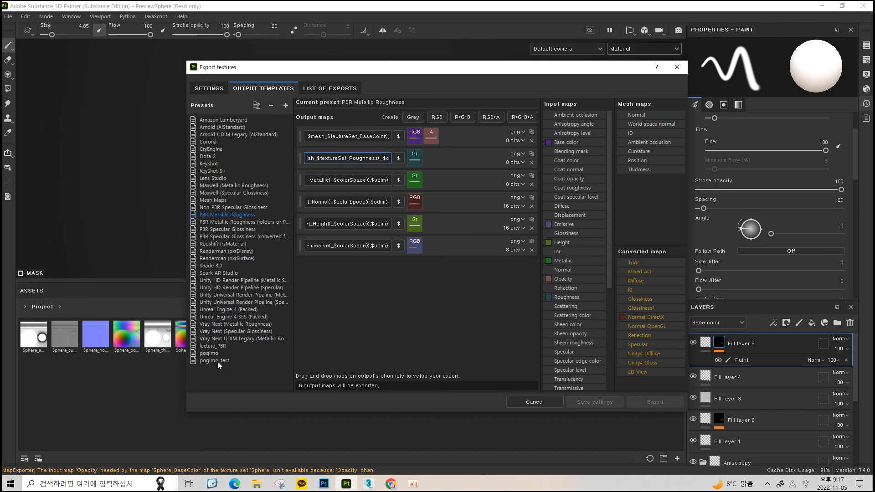
Examine the pogimo preset's output maps and the start of its Roughness file name pattern
click(211, 354)
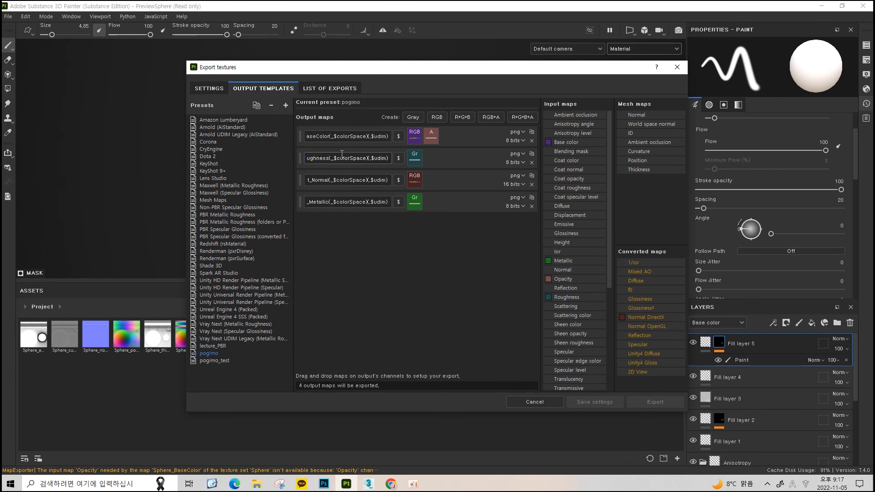
drag(389, 158, 236, 158)
click(437, 221)
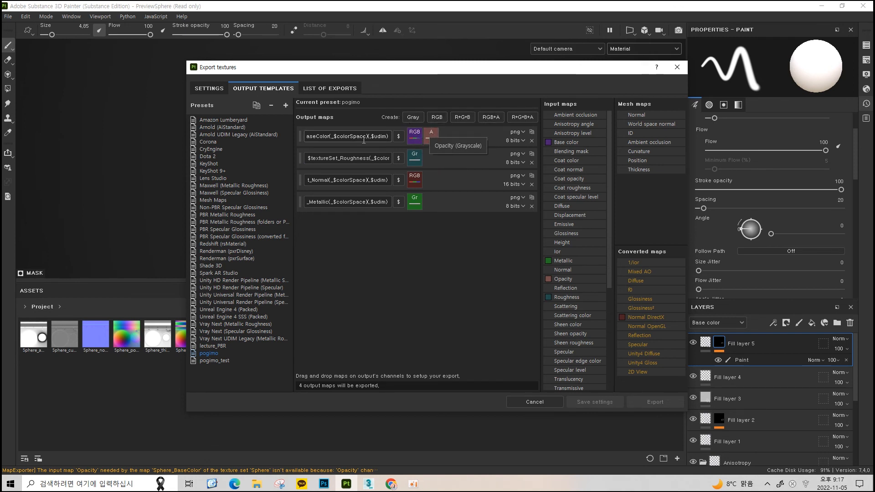
Export the Sphere textures again with the pogimo_test template, check the files in the test folder, and close the export window
click(220, 91)
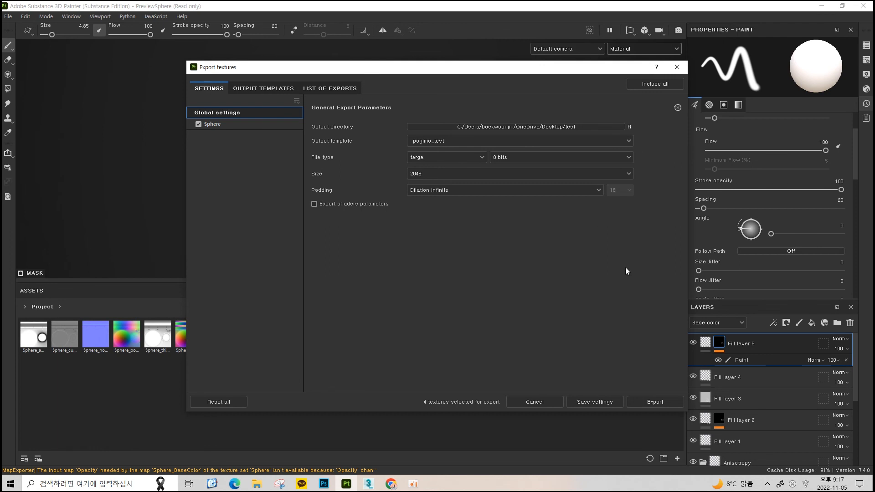
click(656, 402)
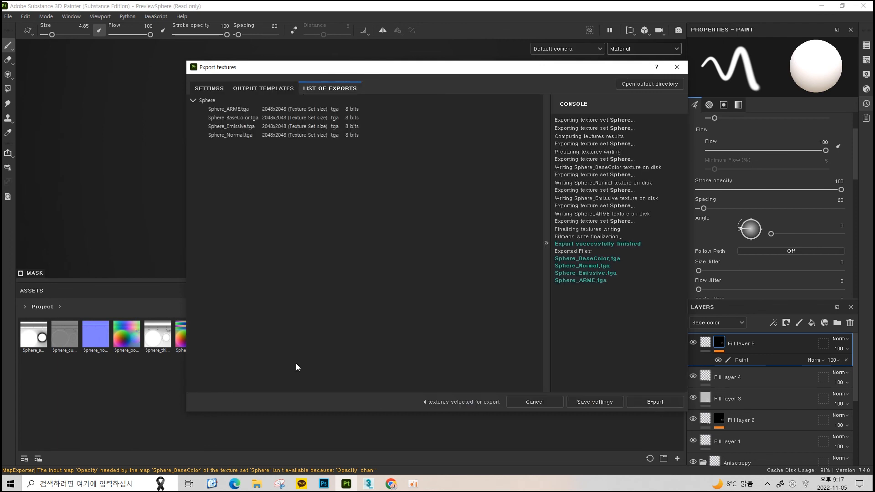
click(257, 484)
mouse_move(443, 188)
mouse_down()
mouse_move(247, 93)
mouse_move(143, 65)
mouse_up()
drag(167, 222, 450, 114)
drag(429, 159, 205, 117)
drag(193, 190, 460, 120)
click(440, 20)
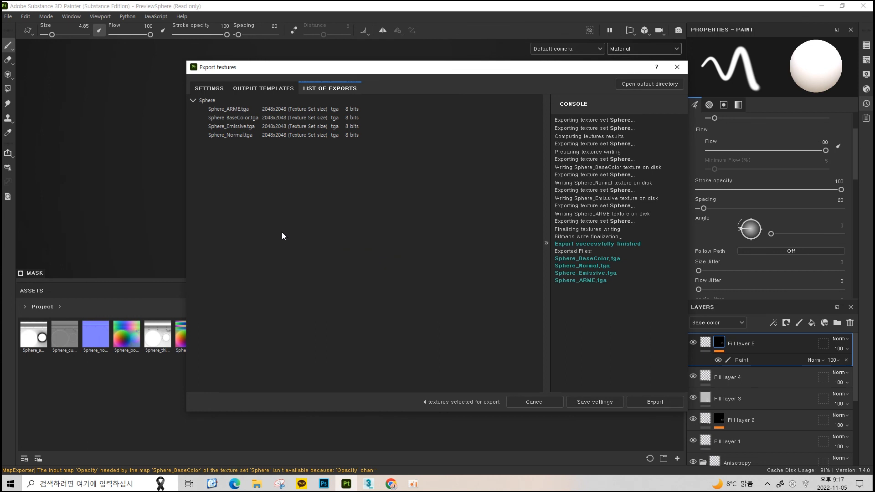
click(677, 67)
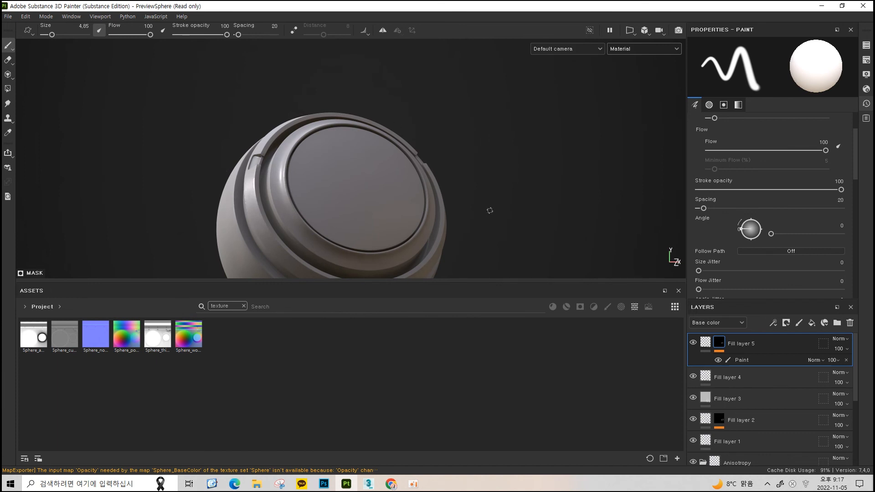
scroll(489, 211, down, 3)
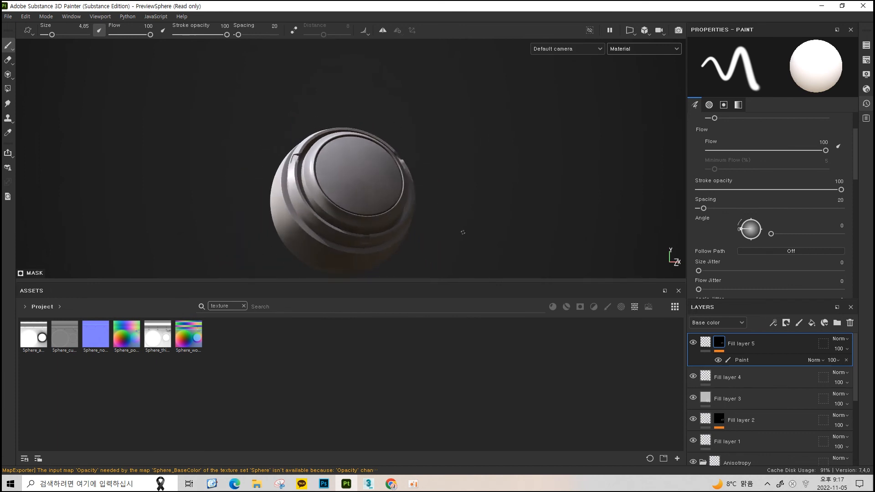
alt+middle_drag(463, 229, 445, 175)
scroll(412, 168, up, 2)
alt+middle_drag(415, 147, 428, 167)
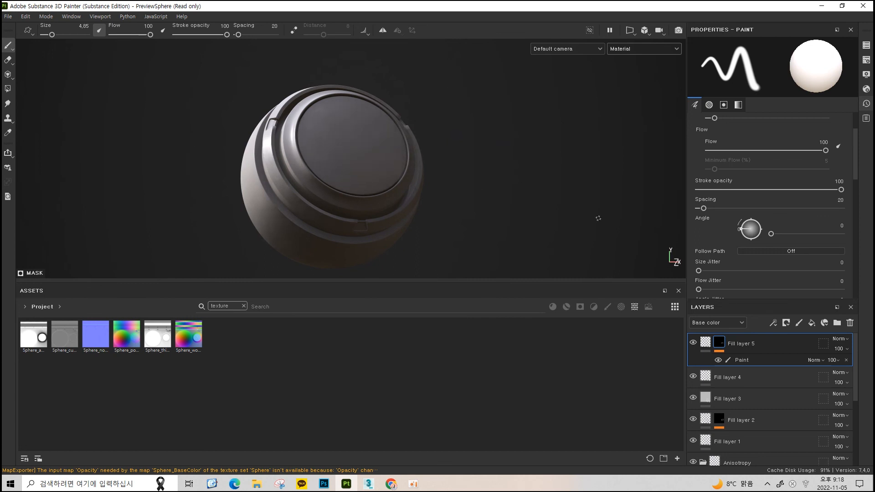
alt+drag(531, 216, 531, 184)
mouse_move(531, 184)
alt+right_down()
mouse_move(172, 142)
mouse_move(533, 195)
alt+right_up()
alt+right_drag(374, 172, 484, 89)
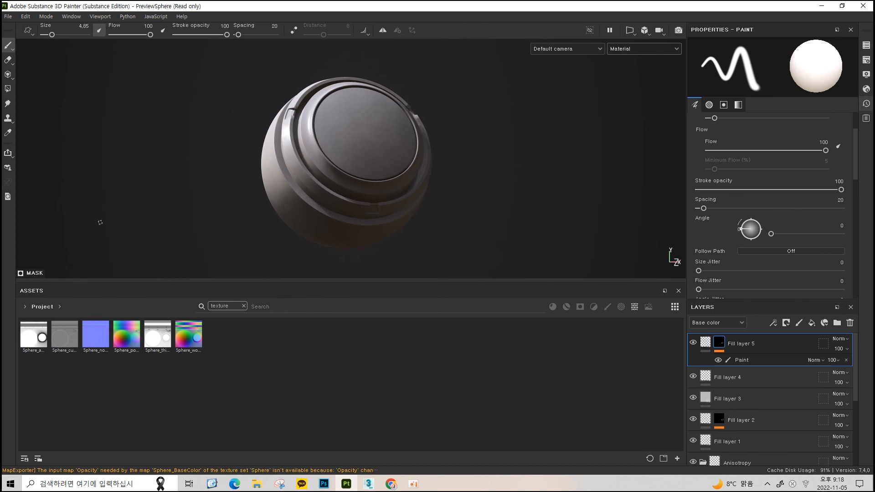
mouse_move(491, 142)
alt+mouse_down()
mouse_move(457, 166)
mouse_move(481, 182)
alt+mouse_up()
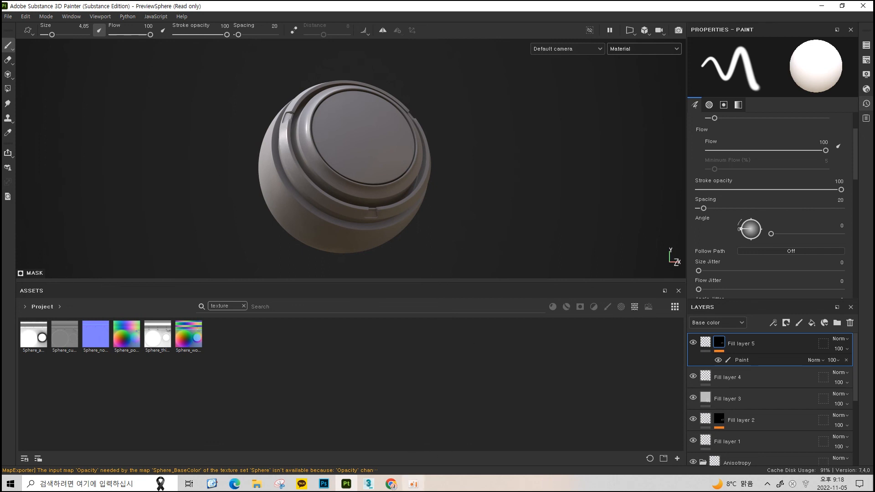
mouse_move(416, 487)
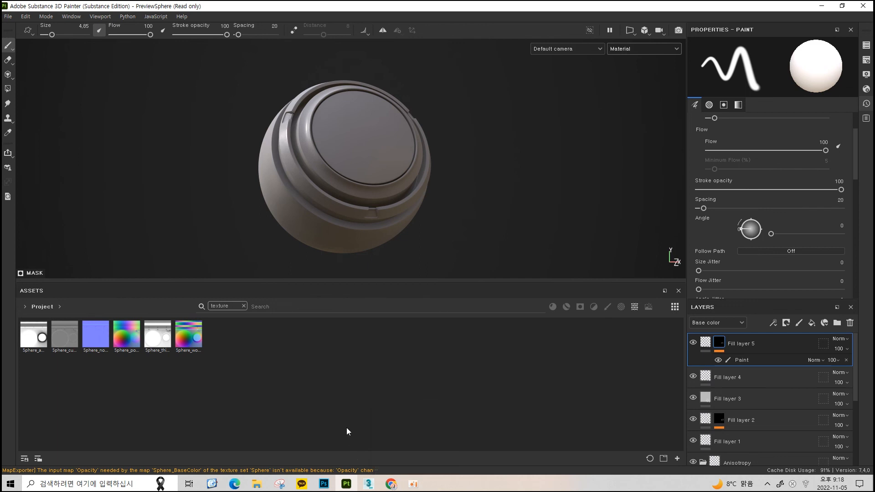